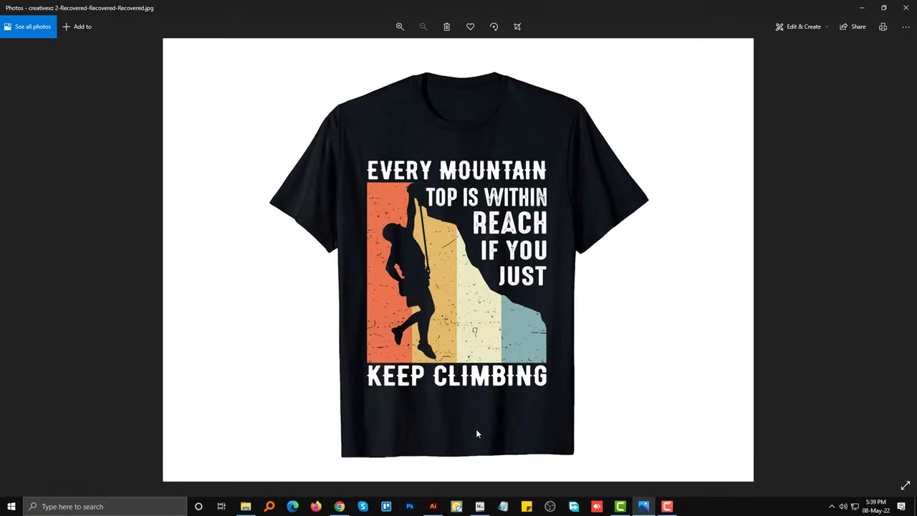
Step: Switch from Photos to the Climber.ai reference document in Illustrator
{"action": "left_click", "coordinate": [434, 503]}
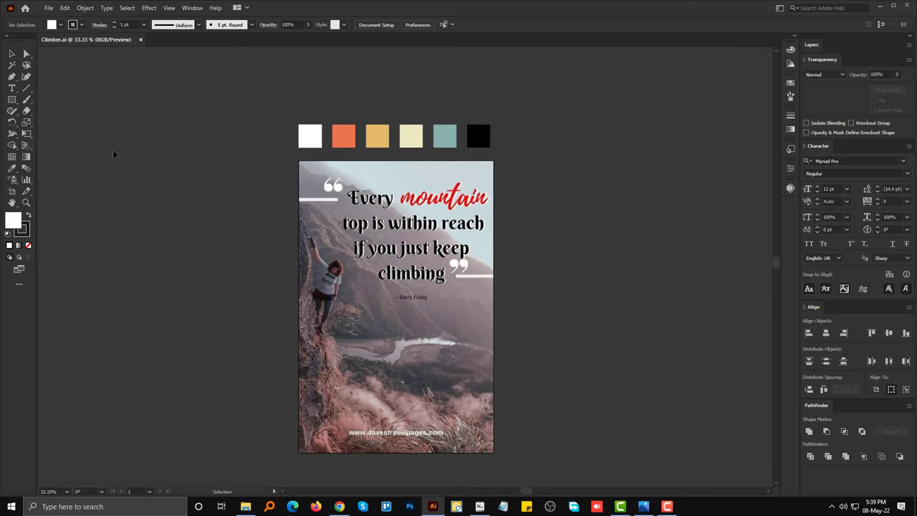
{"action": "left_click", "coordinate": [49, 10]}
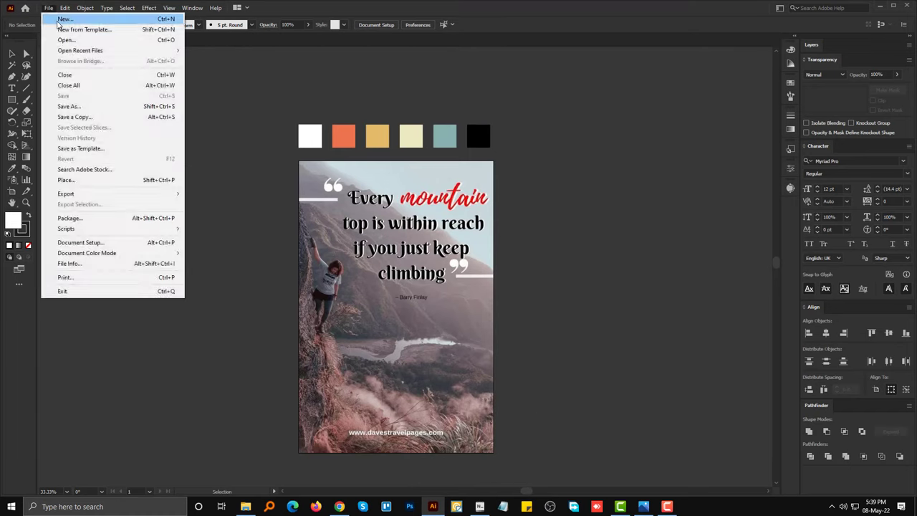
Step: Create a new 4500 × 5400 px portrait RGB document at 300 ppi
{"action": "left_click", "coordinate": [64, 18]}
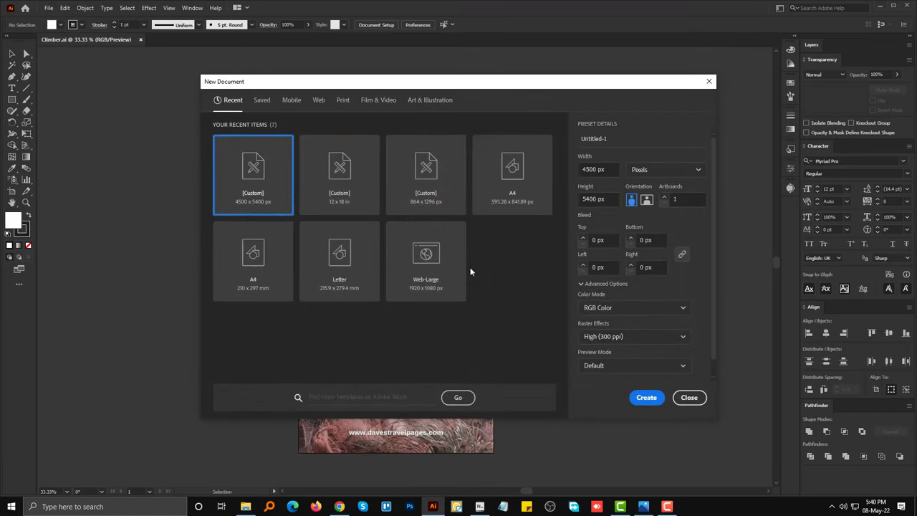
{"action": "left_click", "coordinate": [607, 169]}
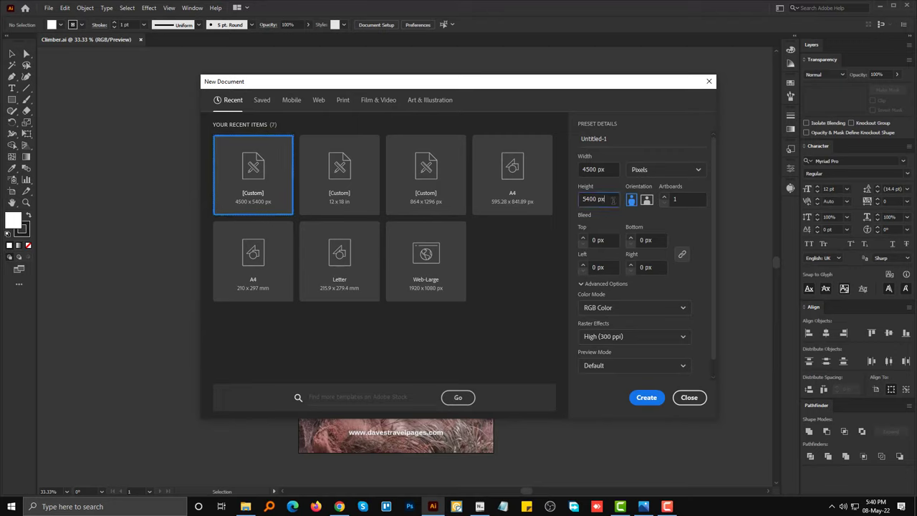
{"action": "left_click", "coordinate": [645, 171]}
{"action": "left_click", "coordinate": [665, 184]}
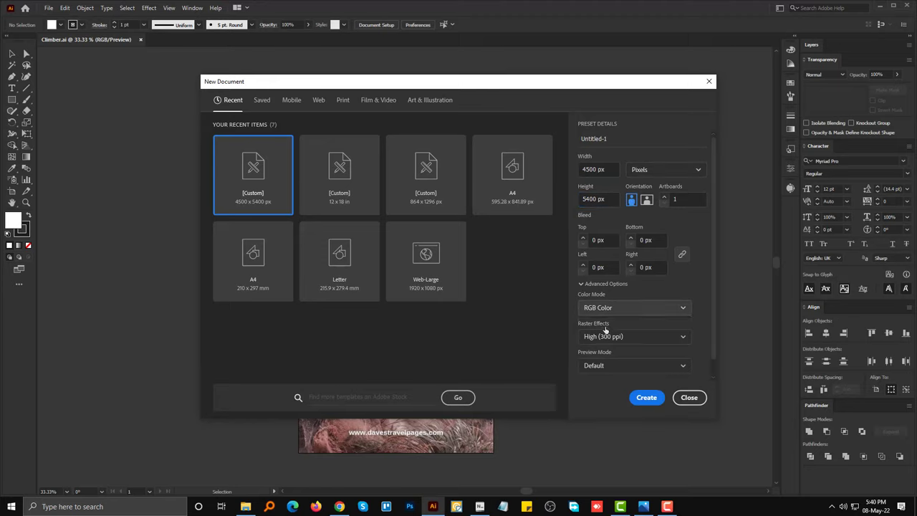
{"action": "left_click", "coordinate": [649, 397]}
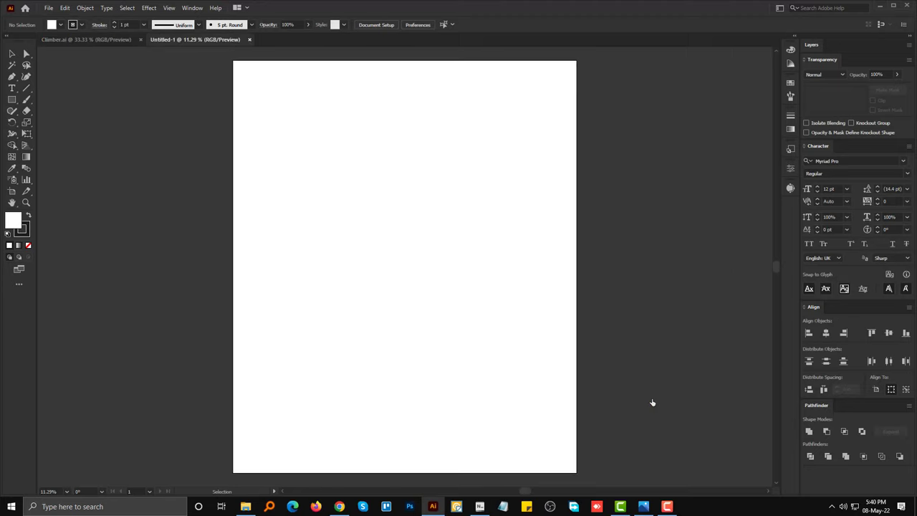
Step: Shrink the artboard to about 1260 × 1512 px and centre it in view
{"action": "left_click", "coordinate": [12, 190]}
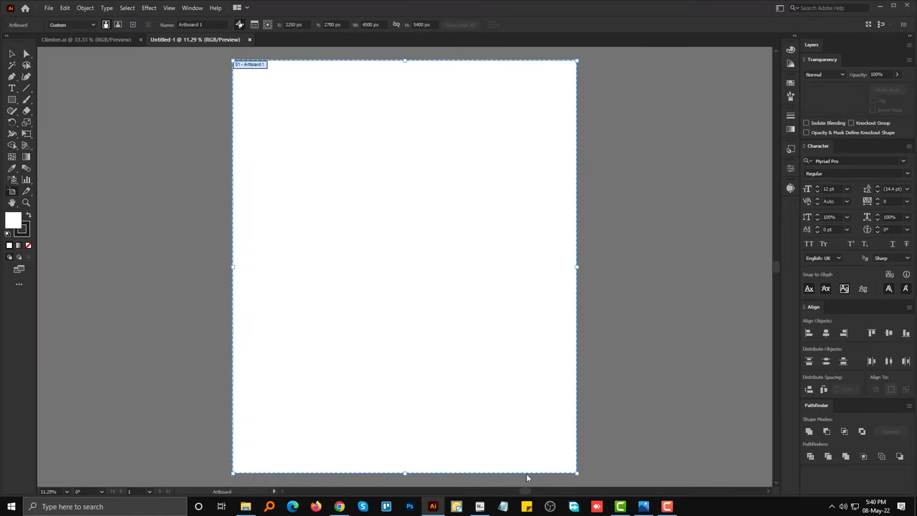
{"action": "left_click_drag", "start_coordinate": [578, 473], "coordinate": [329, 175]}
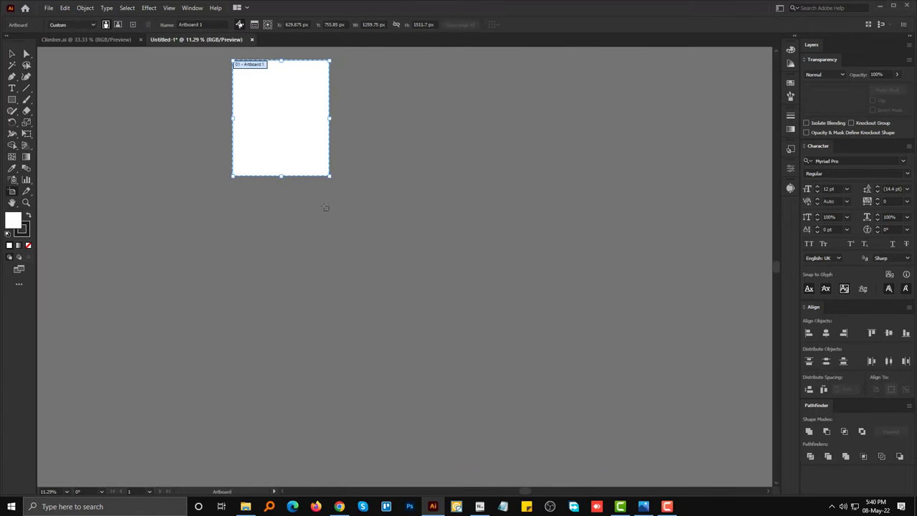
{"action": "left_click", "coordinate": [11, 54]}
{"action": "left_click_drag", "start_coordinate": [255, 111], "coordinate": [326, 246]}
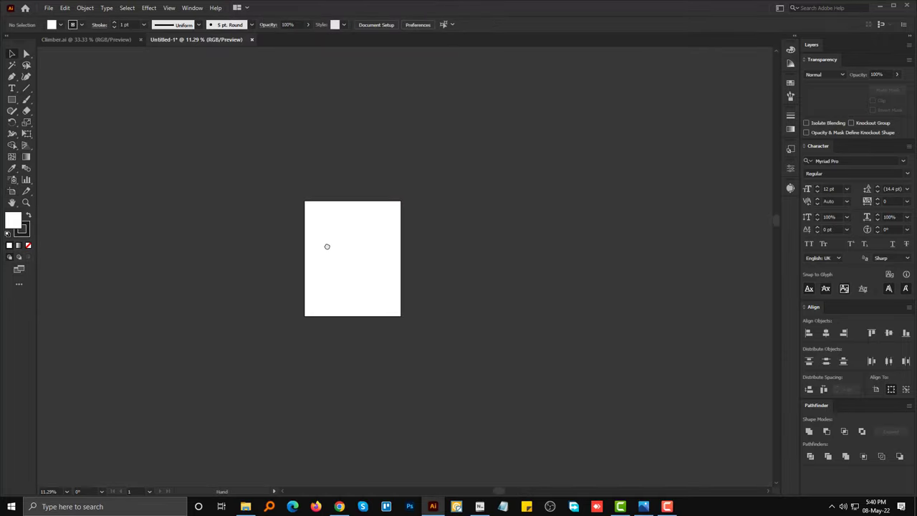
{"action": "scroll", "coordinate": [324, 258], "scroll_direction": "up", "scroll_amount": 3}
Step: Draw a rectangle covering the whole artboard with black fill and no stroke
{"action": "left_click_drag", "start_coordinate": [12, 100], "coordinate": [57, 98]}
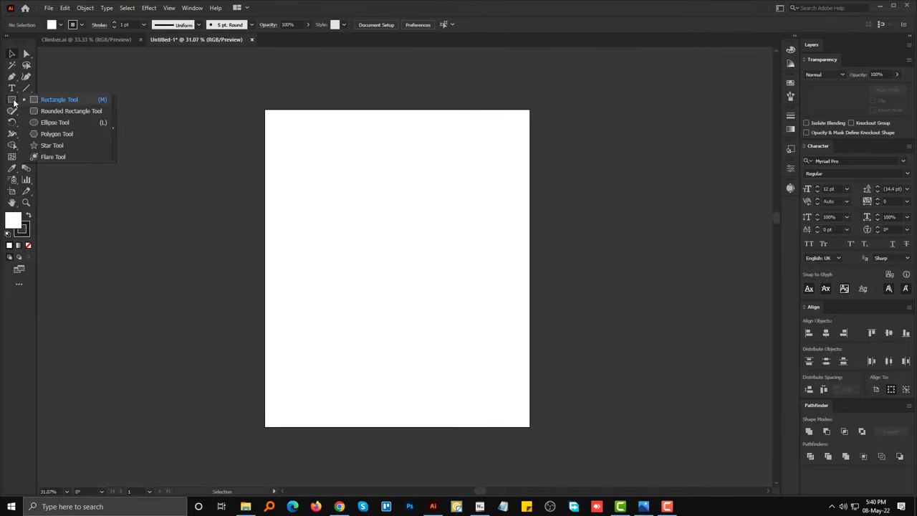
{"action": "left_click_drag", "start_coordinate": [265, 109], "coordinate": [531, 426]}
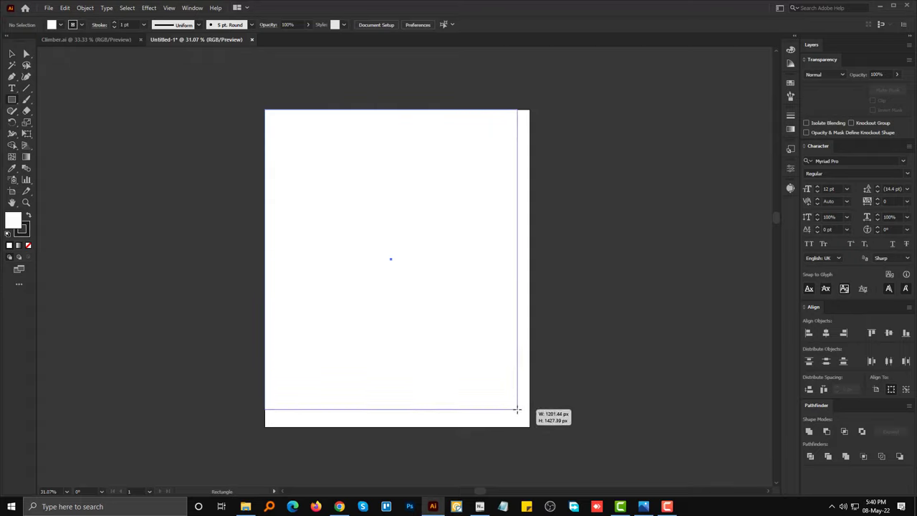
{"action": "left_click", "coordinate": [29, 217]}
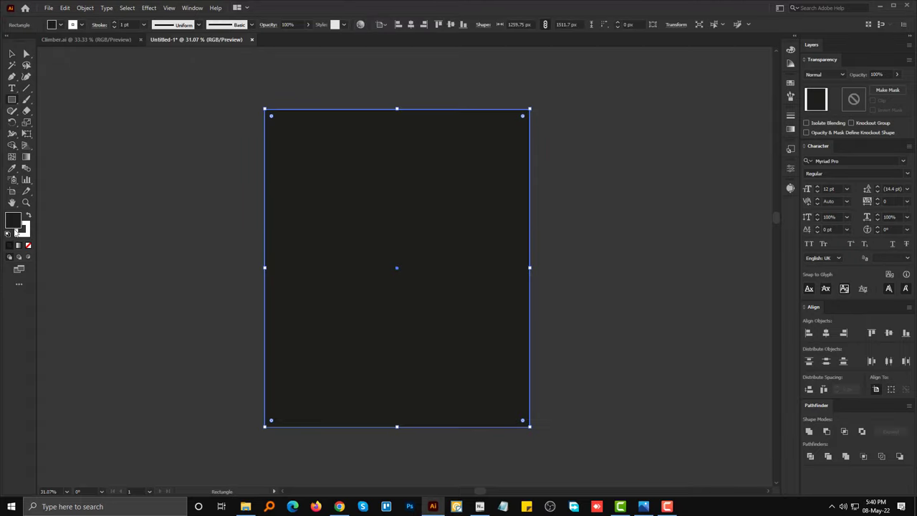
{"action": "double_click", "coordinate": [13, 221]}
{"action": "left_click", "coordinate": [563, 192]}
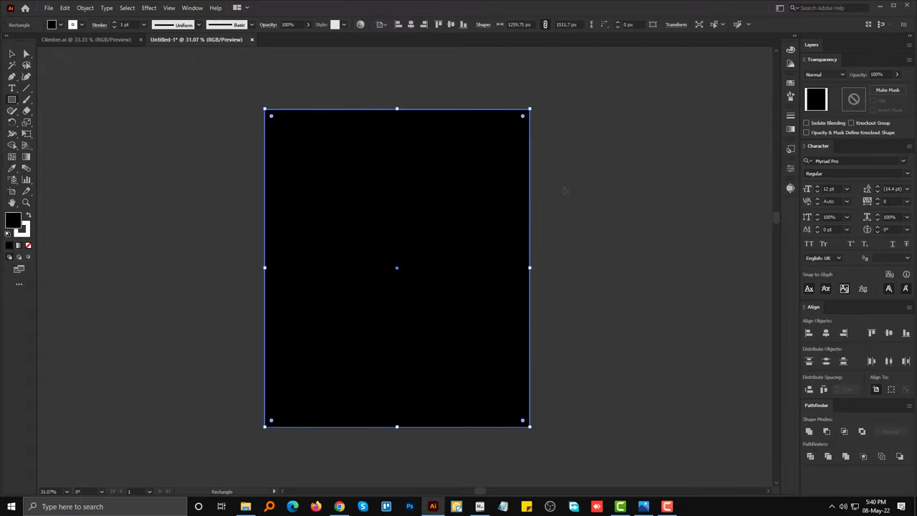
{"action": "left_click", "coordinate": [28, 244]}
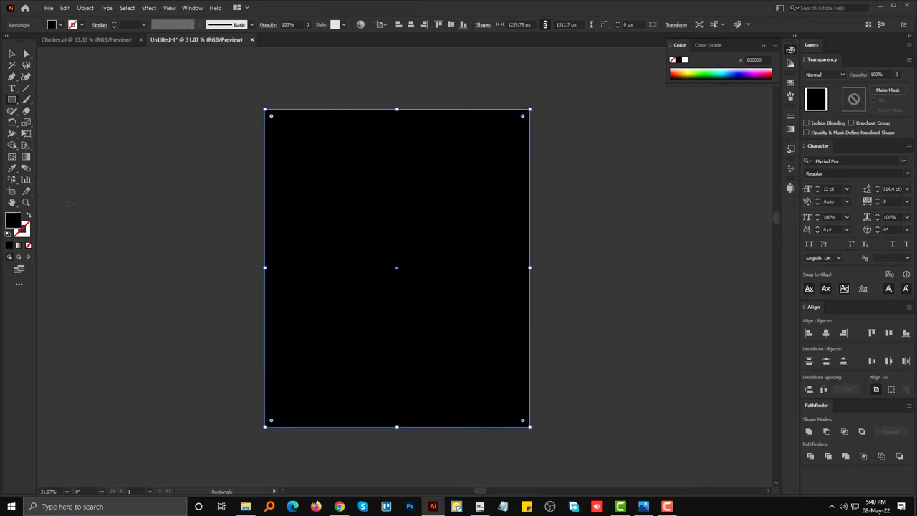
{"action": "key", "text": "v"}
{"action": "left_click", "coordinate": [378, 235]}
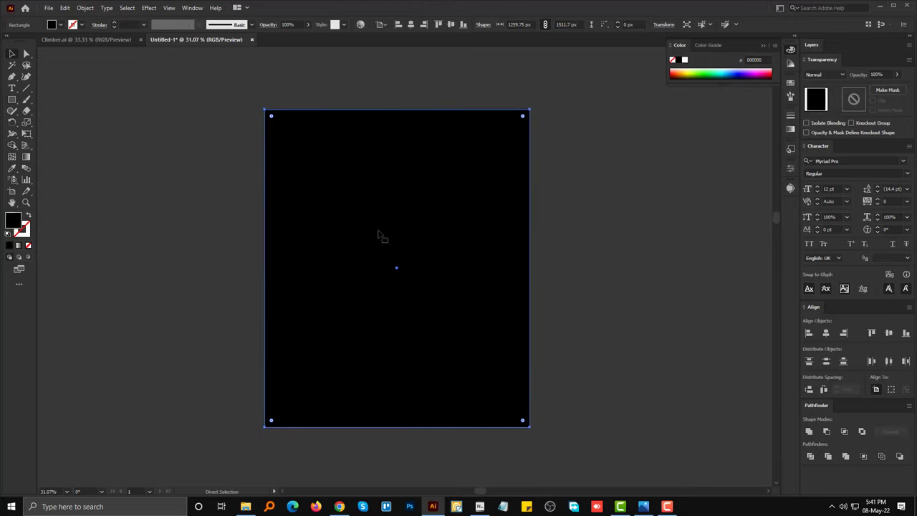
{"action": "key", "text": "ctrl+shift+a"}
Step: Copy all Climber.ai artwork into Untitled-1 left of the black artboard and close the Color panel
{"action": "left_click", "coordinate": [80, 40]}
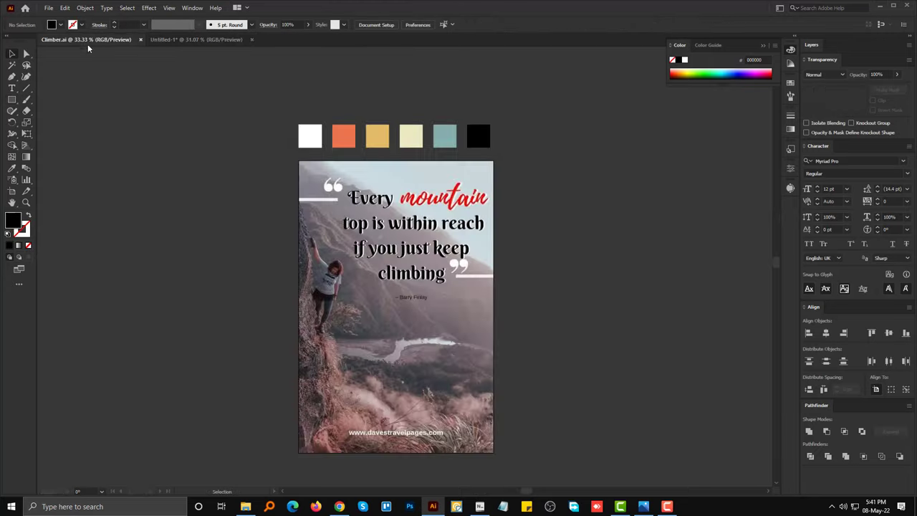
{"action": "key", "text": "ctrl+a"}
{"action": "mouse_move", "coordinate": [434, 240]}
{"action": "left_mouse_down"}
{"action": "mouse_move", "coordinate": [177, 89]}
{"action": "mouse_move", "coordinate": [174, 129]}
{"action": "left_mouse_up"}
{"action": "left_click_drag", "start_coordinate": [163, 195], "coordinate": [256, 270]}
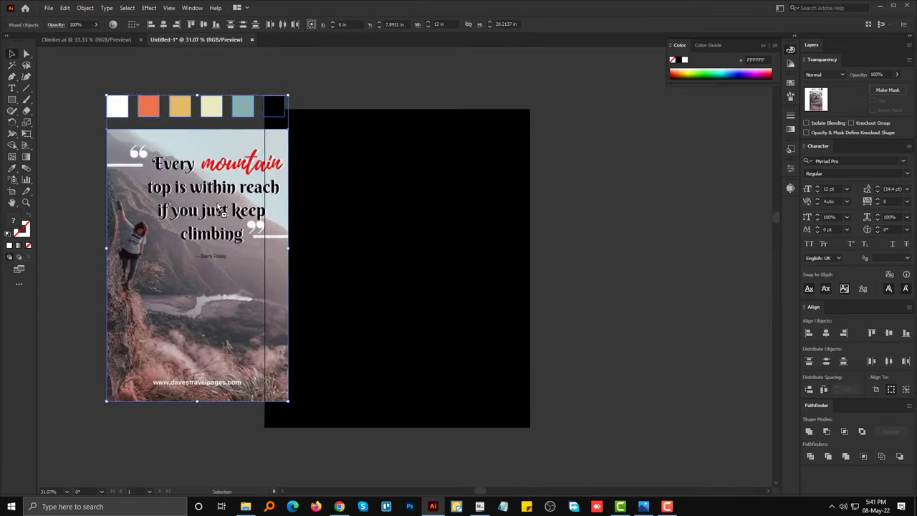
{"action": "left_click", "coordinate": [689, 392]}
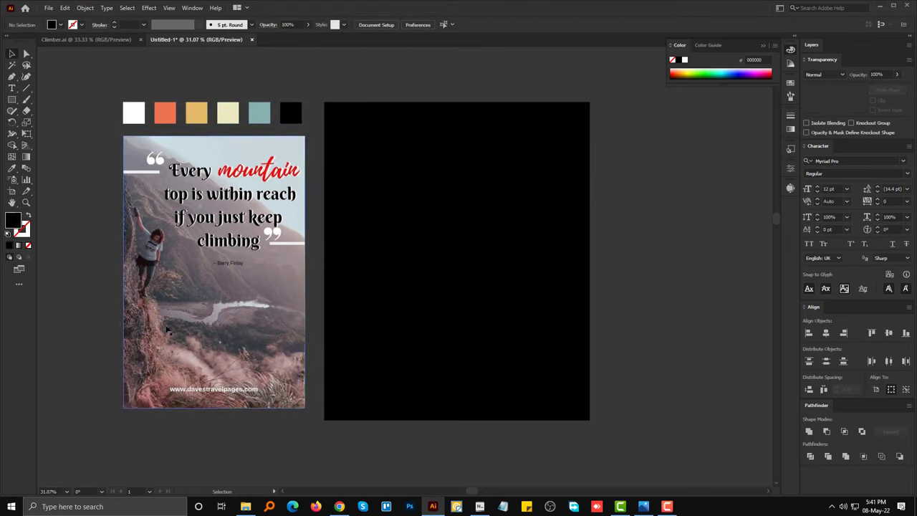
{"action": "left_click", "coordinate": [762, 47]}
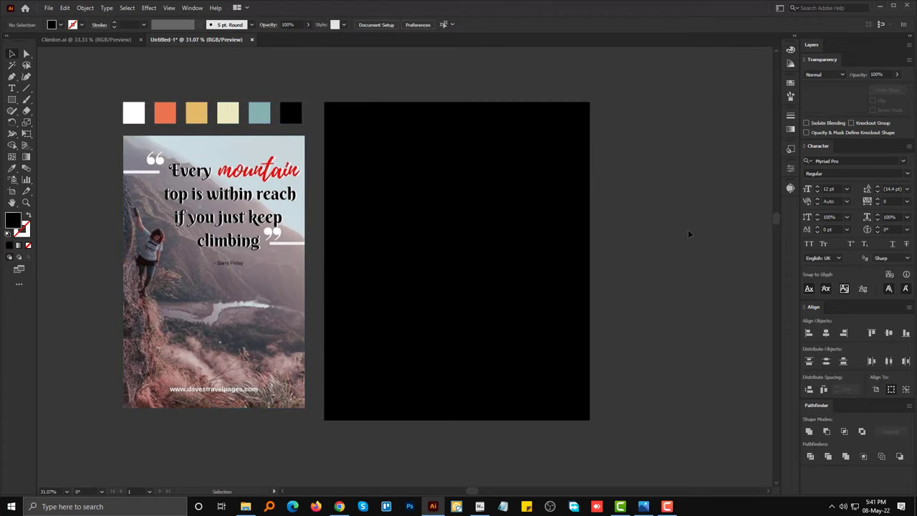
Step: Copy the climbing quote line from the Notepad notes
{"action": "mouse_move", "coordinate": [644, 258]}
{"action": "left_mouse_down"}
{"action": "mouse_move", "coordinate": [585, 274]}
{"action": "mouse_move", "coordinate": [596, 260]}
{"action": "mouse_move", "coordinate": [489, 235]}
{"action": "left_mouse_up"}
{"action": "scroll", "coordinate": [592, 260], "scroll_direction": "down", "scroll_amount": 2}
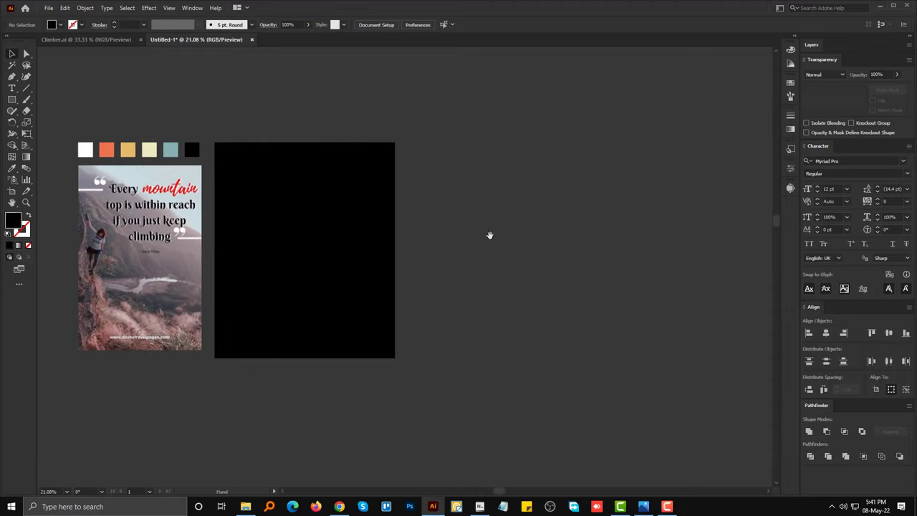
{"action": "left_click", "coordinate": [479, 506]}
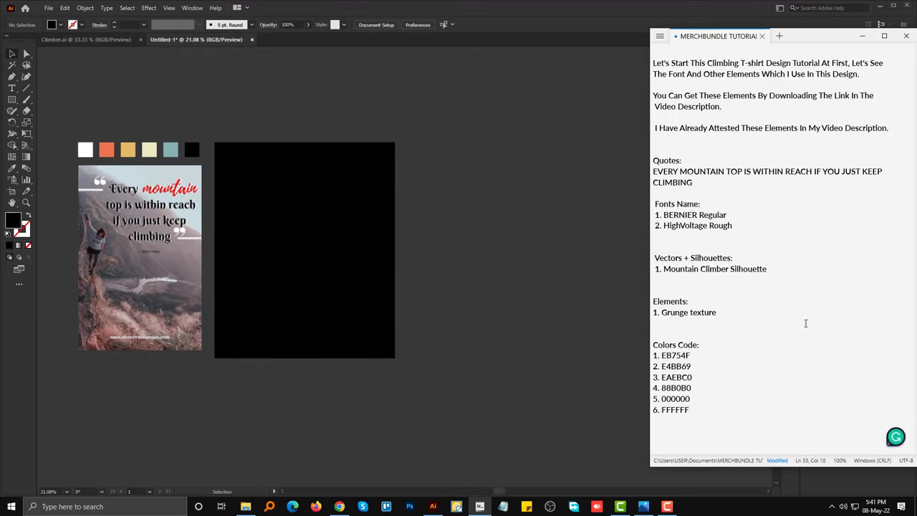
{"action": "left_click_drag", "start_coordinate": [698, 189], "coordinate": [652, 171]}
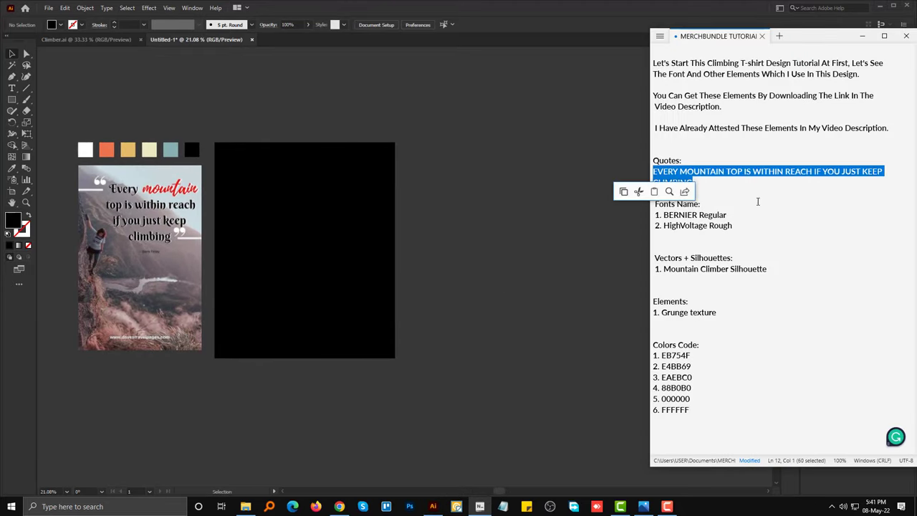
{"action": "left_click", "coordinate": [624, 192]}
{"action": "left_click", "coordinate": [566, 189]}
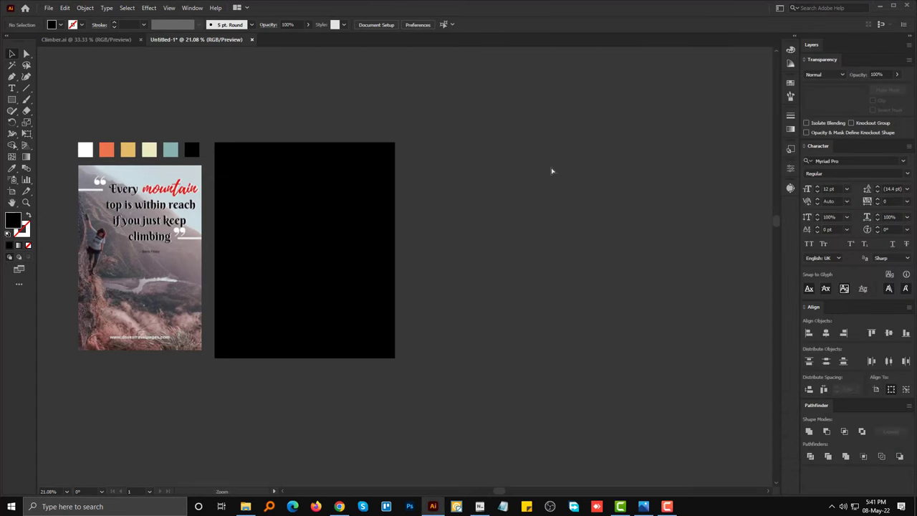
{"action": "scroll", "coordinate": [552, 170], "scroll_direction": "up", "scroll_amount": 3}
{"action": "scroll", "coordinate": [562, 178], "scroll_direction": "right", "scroll_amount": 2}
Step: Paste the quote, enlarge it to about 64 pt, and break it into five lines
{"action": "key", "text": "ctrl+v"}
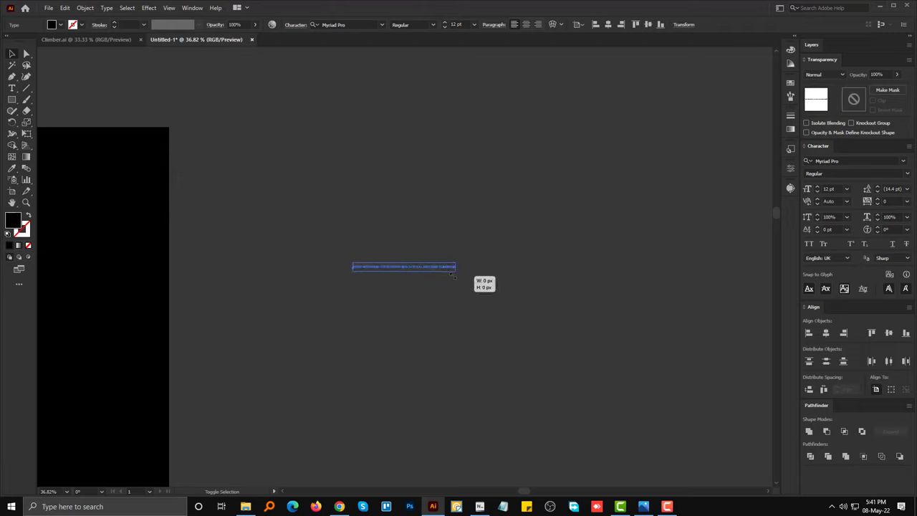
{"action": "left_click_drag", "start_coordinate": [448, 271], "coordinate": [637, 283]}
{"action": "left_click_drag", "start_coordinate": [489, 273], "coordinate": [563, 156]}
{"action": "double_click", "coordinate": [371, 151]}
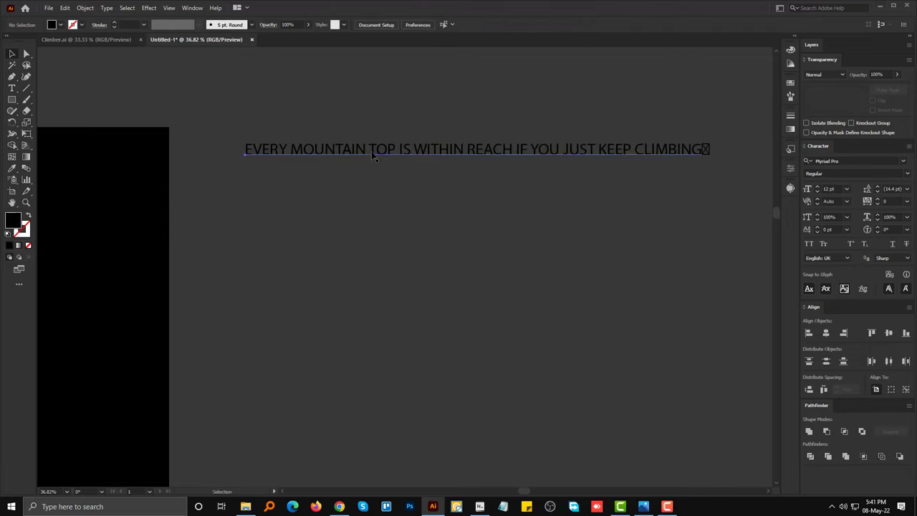
{"action": "key", "text": "Return"}
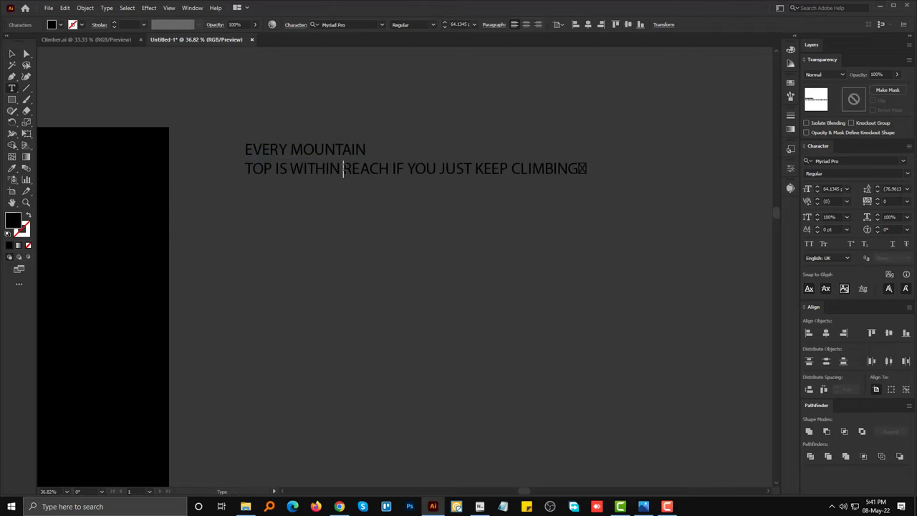
{"action": "left_click", "coordinate": [342, 169]}
{"action": "key", "text": "Return"}
{"action": "left_click", "coordinate": [295, 188]}
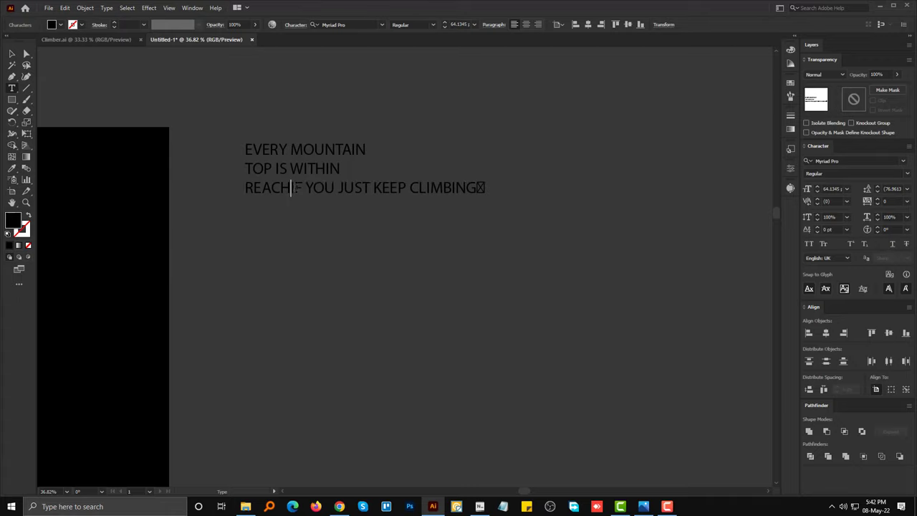
{"action": "key", "text": "Return"}
{"action": "left_click", "coordinate": [328, 206]}
{"action": "key", "text": "Return"}
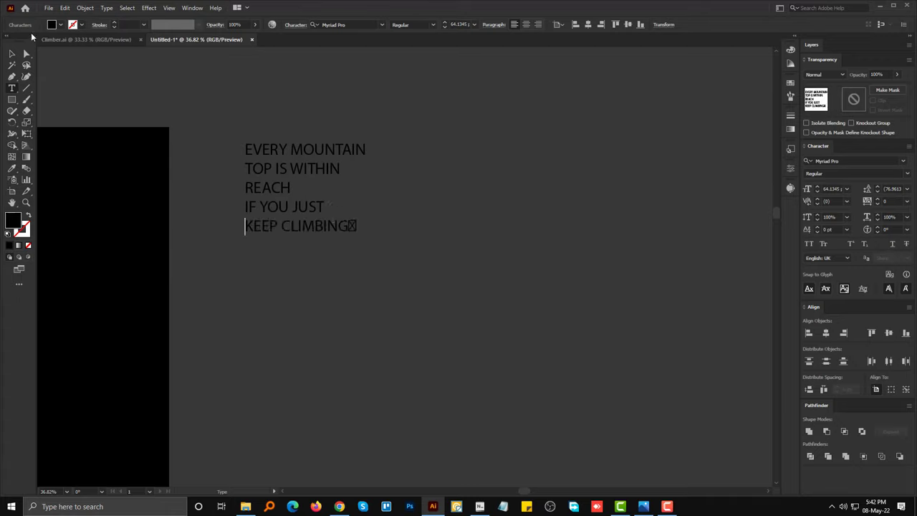
{"action": "left_click", "coordinate": [10, 53]}
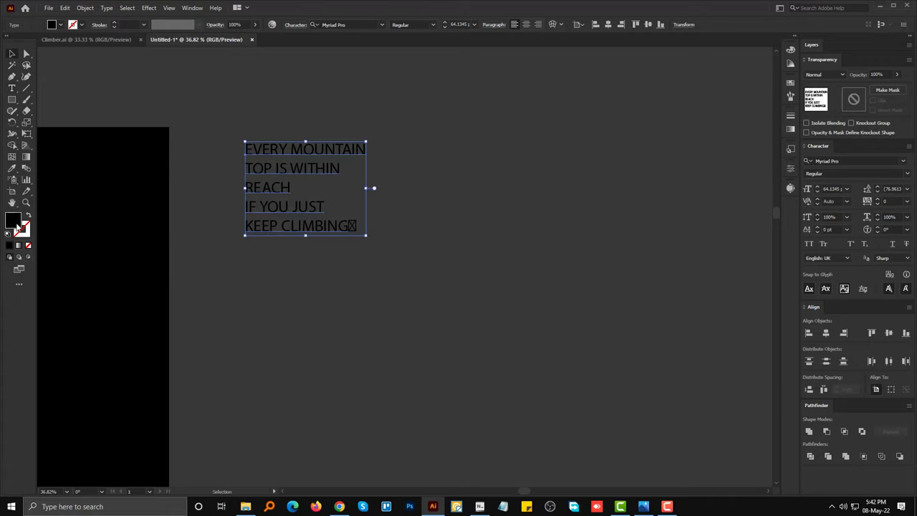
Step: Colour the quote text white (ffffff) and deselect it
{"action": "double_click", "coordinate": [17, 225]}
{"action": "type", "text": "ffffff"}
{"action": "left_click", "coordinate": [541, 196]}
{"action": "left_click", "coordinate": [401, 260]}
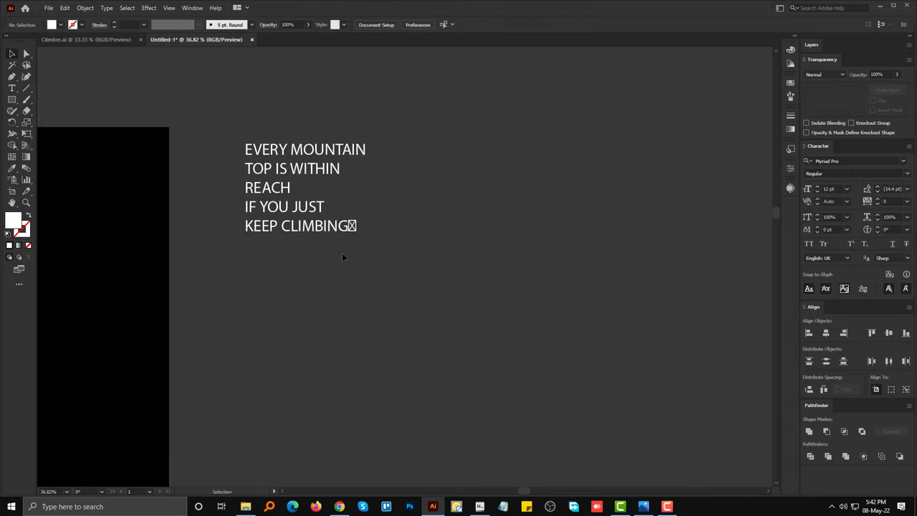
{"action": "scroll", "coordinate": [342, 252], "scroll_direction": "down", "scroll_amount": 2}
{"action": "scroll", "coordinate": [313, 250], "scroll_direction": "down", "scroll_amount": 2}
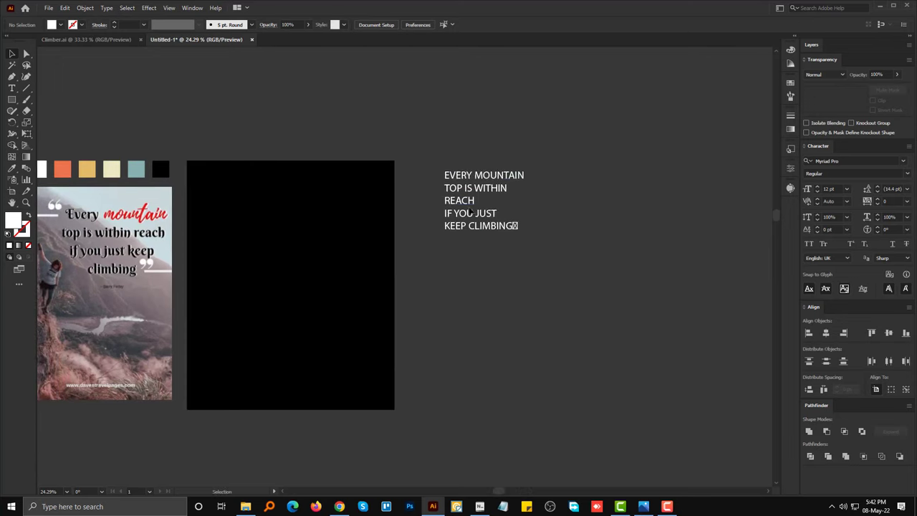
Step: Place a copy of the quote at the upper right and enlarge the original
{"action": "left_click_drag", "start_coordinate": [469, 212], "coordinate": [617, 125]}
{"action": "left_click", "coordinate": [479, 222]}
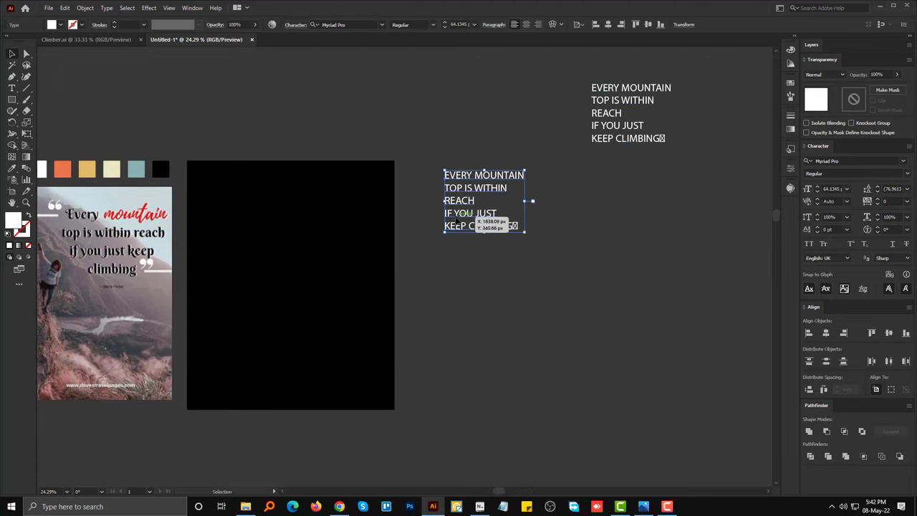
{"action": "scroll", "coordinate": [546, 233], "scroll_direction": "up", "scroll_amount": 2}
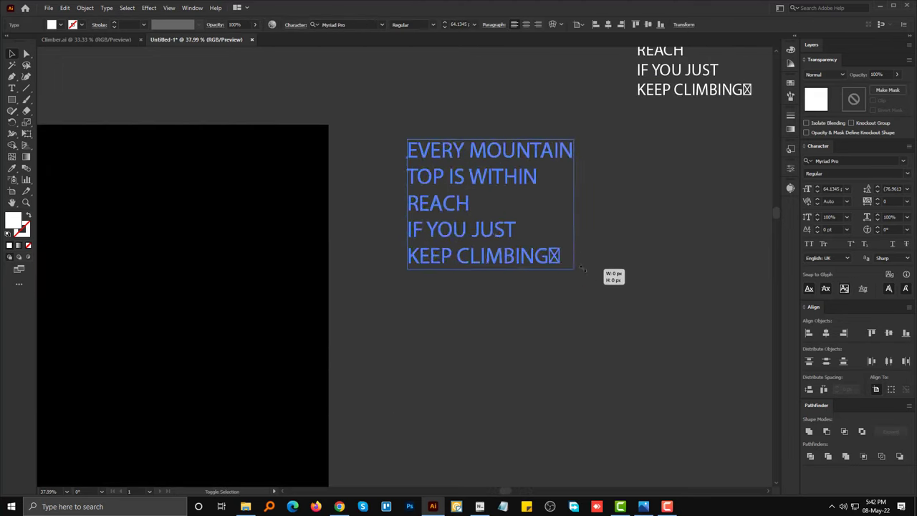
{"action": "left_click_drag", "start_coordinate": [582, 269], "coordinate": [615, 301]}
Step: Run the divideTextFrame script to split the enlarged quote into one-line text objects
{"action": "left_click", "coordinate": [49, 8]}
{"action": "mouse_move", "coordinate": [65, 229]}
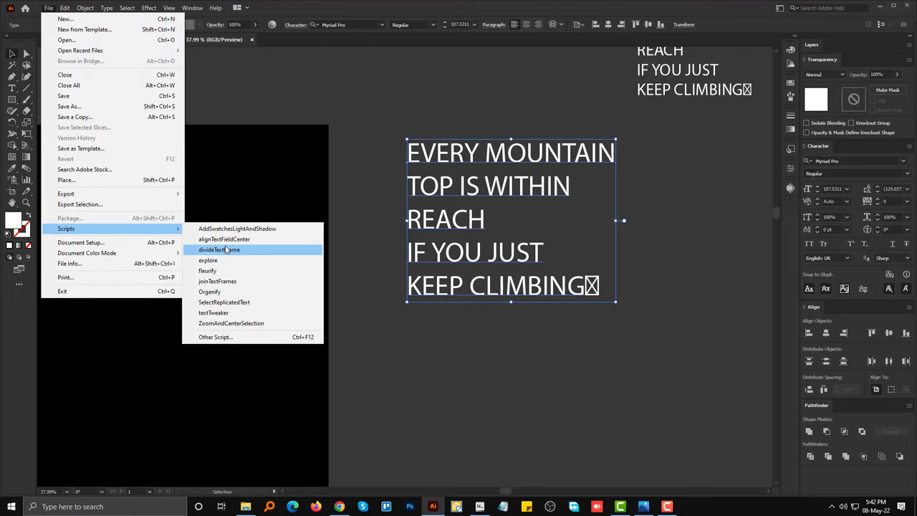
{"action": "left_click", "coordinate": [227, 250]}
{"action": "left_click", "coordinate": [449, 337]}
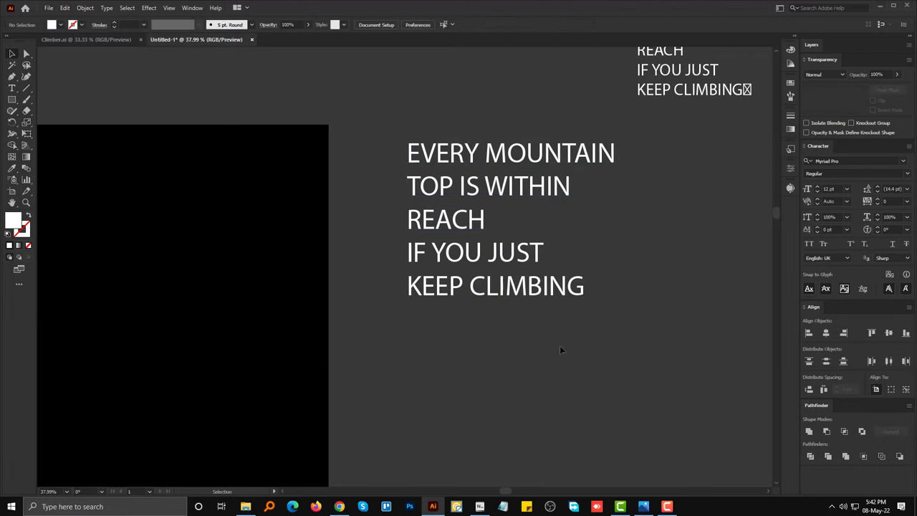
{"action": "scroll", "coordinate": [563, 354], "scroll_direction": "down", "scroll_amount": 3}
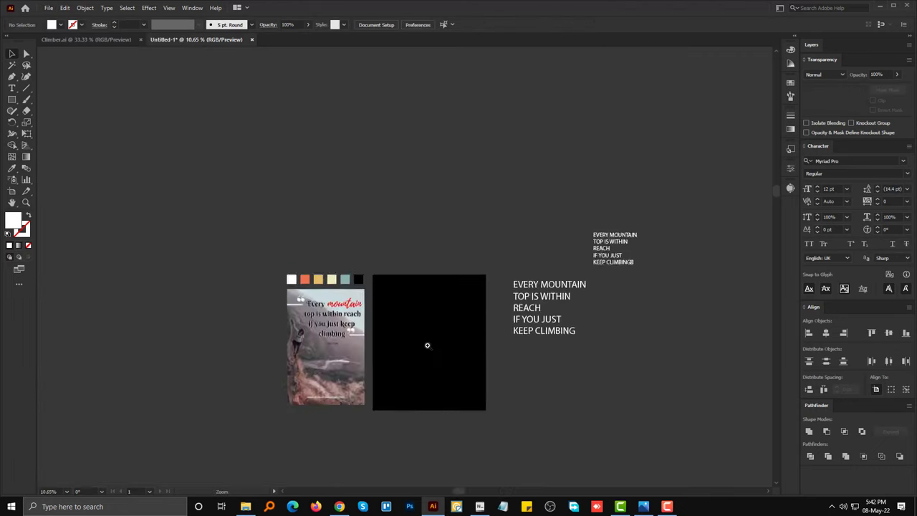
Step: Copy the font name BERNIER Regular from the notes and place an EVERY MOUNTAIN copy on the artboard
{"action": "left_click", "coordinate": [479, 506]}
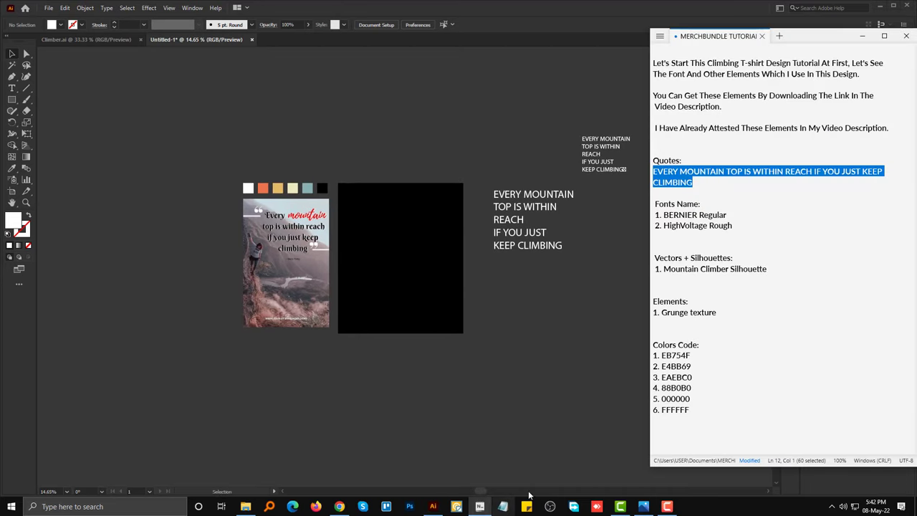
{"action": "left_click", "coordinate": [731, 214]}
{"action": "left_click_drag", "start_coordinate": [731, 215], "coordinate": [667, 215]}
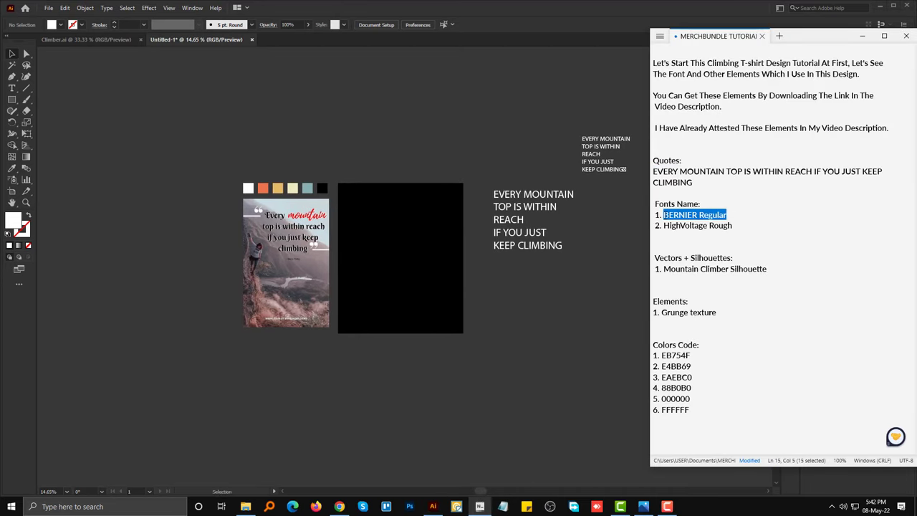
{"action": "right_click", "coordinate": [667, 215]}
{"action": "left_click", "coordinate": [641, 235]}
{"action": "left_click", "coordinate": [563, 300]}
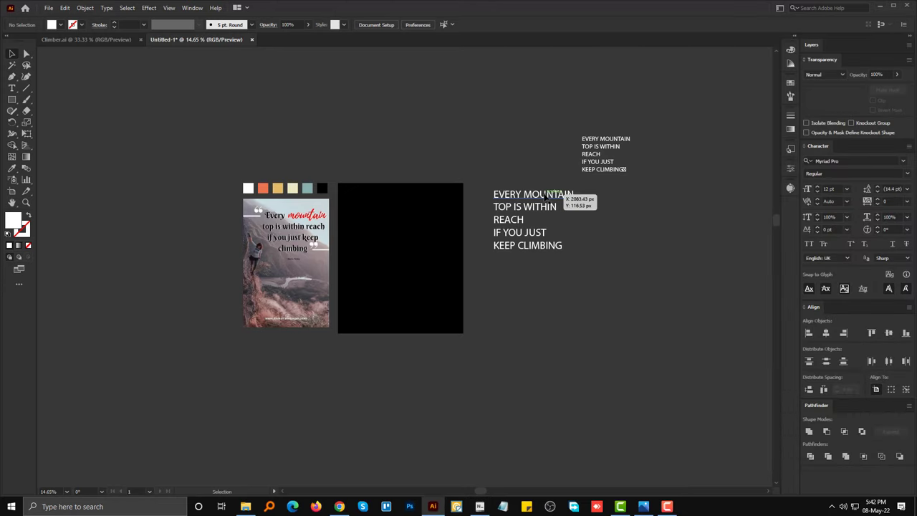
{"action": "left_click_drag", "start_coordinate": [551, 196], "coordinate": [423, 216]}
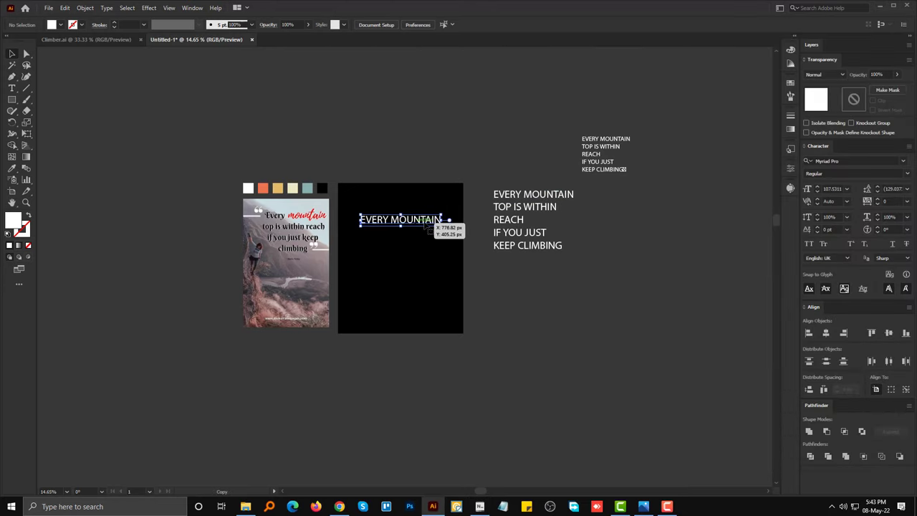
Step: Set the EVERY MOUNTAIN line on the artboard in BERNIER™ REGULAR
{"action": "scroll", "coordinate": [425, 223], "scroll_direction": "up", "scroll_amount": 2}
{"action": "scroll", "coordinate": [430, 229], "scroll_direction": "up", "scroll_amount": 1}
{"action": "left_click", "coordinate": [340, 24]}
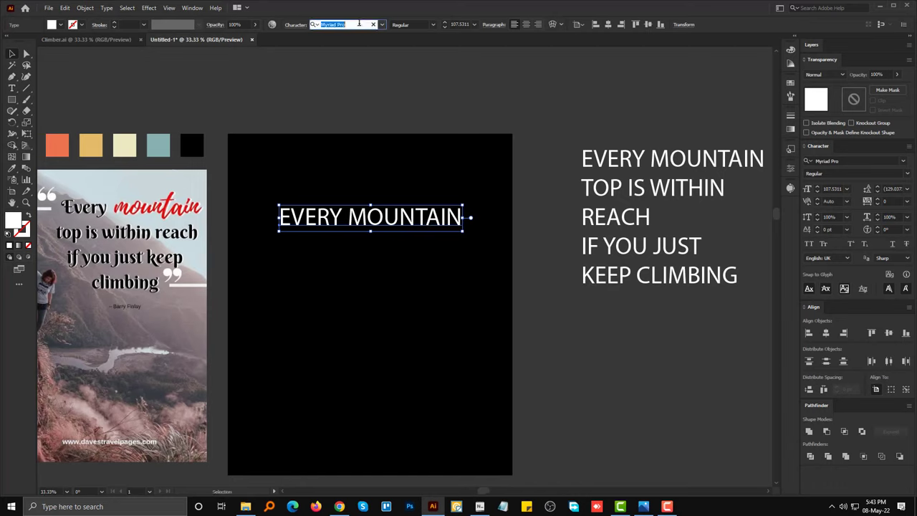
{"action": "type", "text": "bernier"}
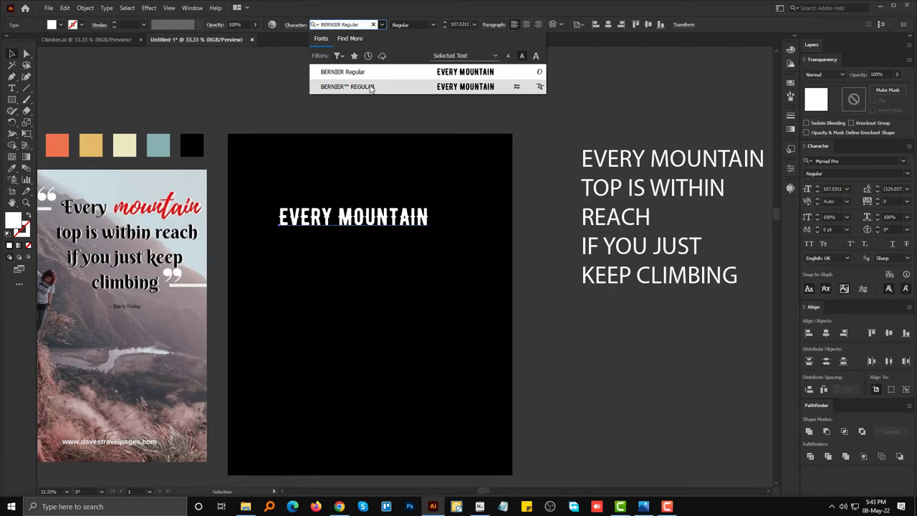
{"action": "left_click", "coordinate": [371, 86]}
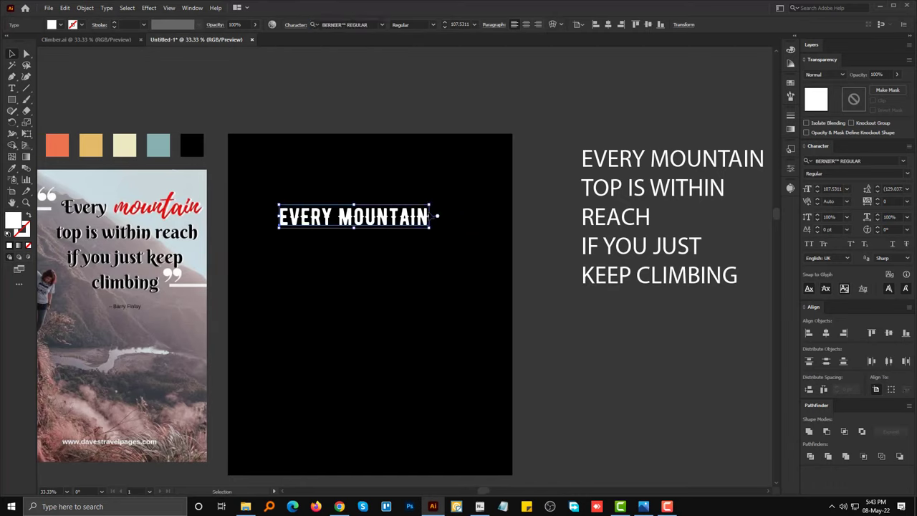
{"action": "left_click", "coordinate": [453, 221]}
{"action": "key", "text": "Escape"}
{"action": "left_click", "coordinate": [549, 291]}
Step: Recentre the artboard view and choose the Rectangle tool from the shape flyout
{"action": "scroll", "coordinate": [545, 315], "scroll_direction": "down", "scroll_amount": 2}
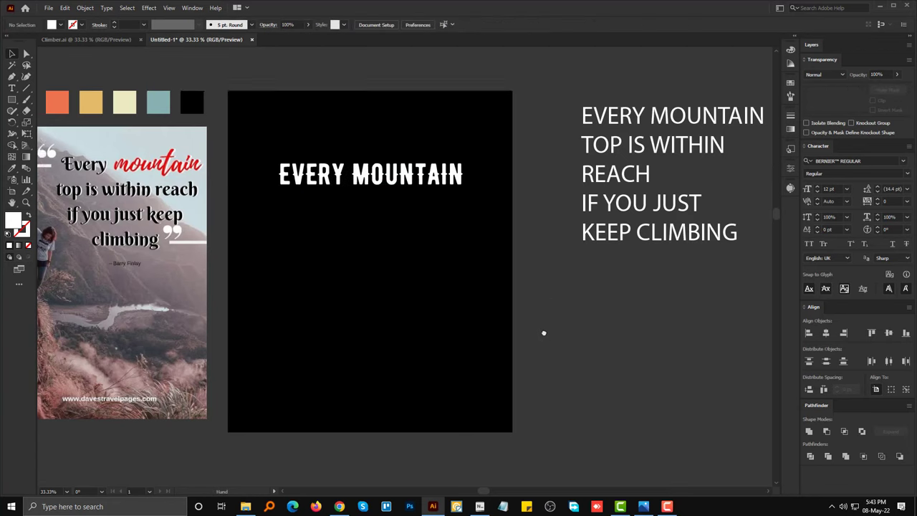
{"action": "left_click_drag", "start_coordinate": [413, 283], "coordinate": [464, 302]}
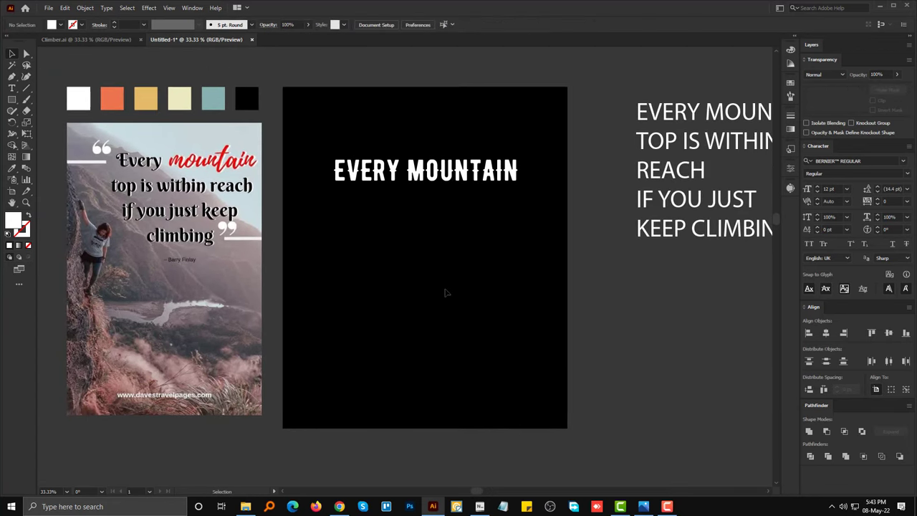
{"action": "right_click", "coordinate": [12, 99]}
{"action": "left_click", "coordinate": [44, 96]}
Step: Draw a tall bar under the heading's left edge and add a vertical guide there
{"action": "left_click_drag", "start_coordinate": [334, 187], "coordinate": [427, 290]}
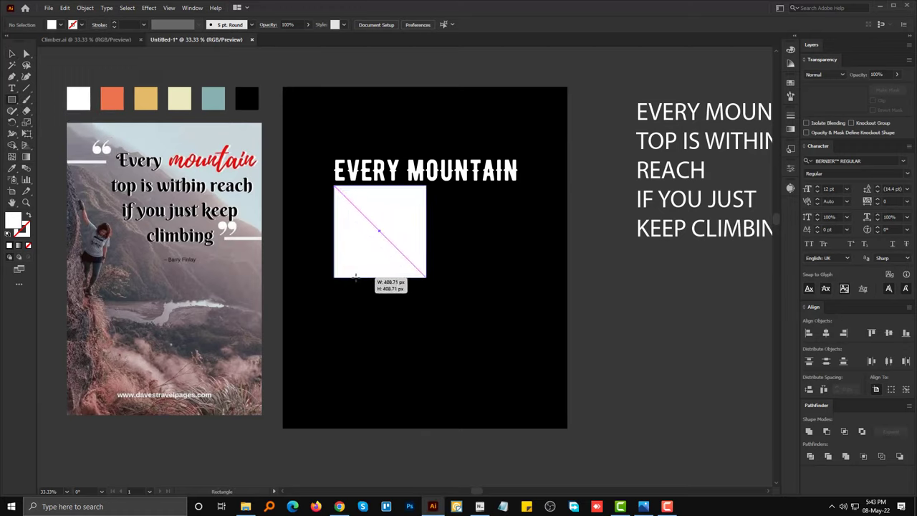
{"action": "key", "text": "ctrl+z"}
{"action": "left_click_drag", "start_coordinate": [337, 189], "coordinate": [372, 354]}
{"action": "key", "text": "ctrl+plus"}
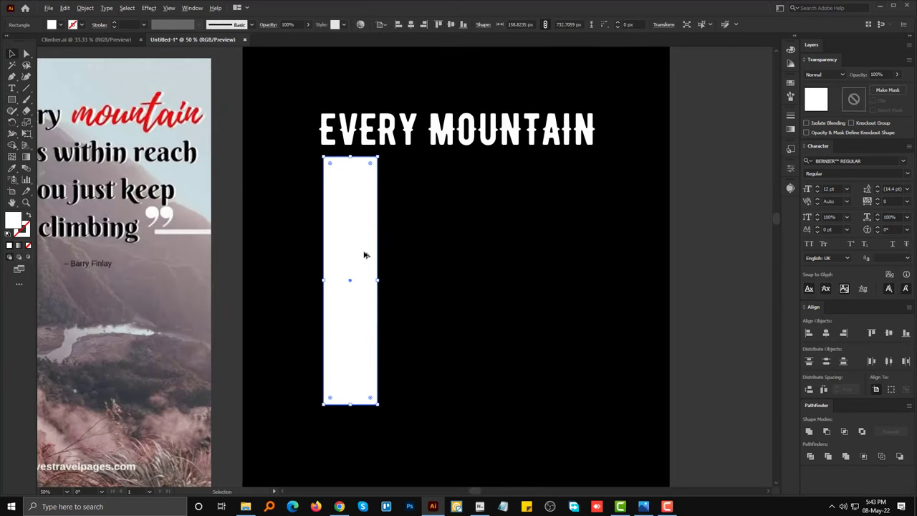
{"action": "left_click_drag", "start_coordinate": [354, 267], "coordinate": [347, 254]}
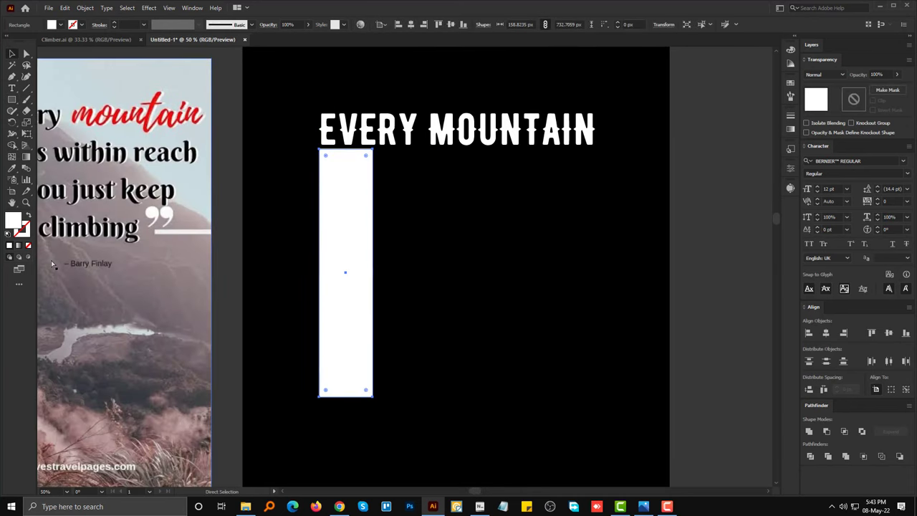
{"action": "key", "text": "ctrl+r"}
{"action": "left_click_drag", "start_coordinate": [35, 264], "coordinate": [319, 240]}
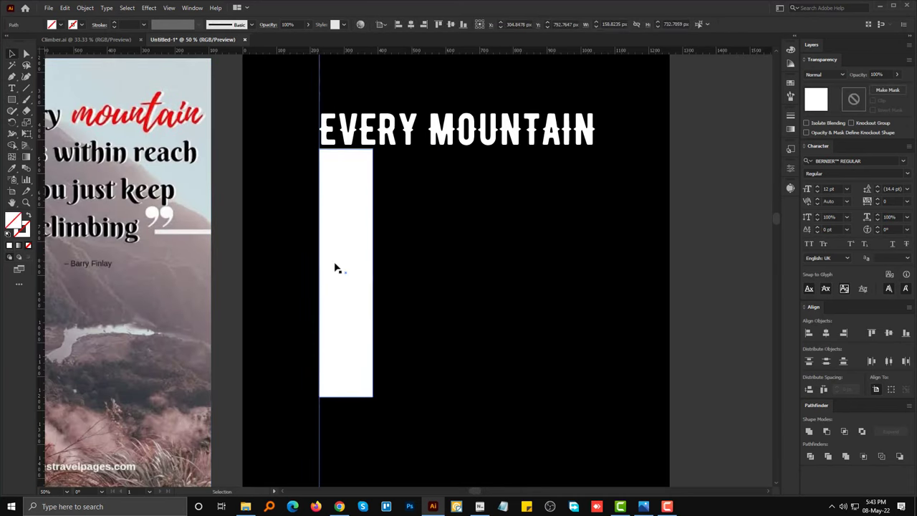
Step: Fill the first bar with the orange swatch colour
{"action": "left_click", "coordinate": [348, 274]}
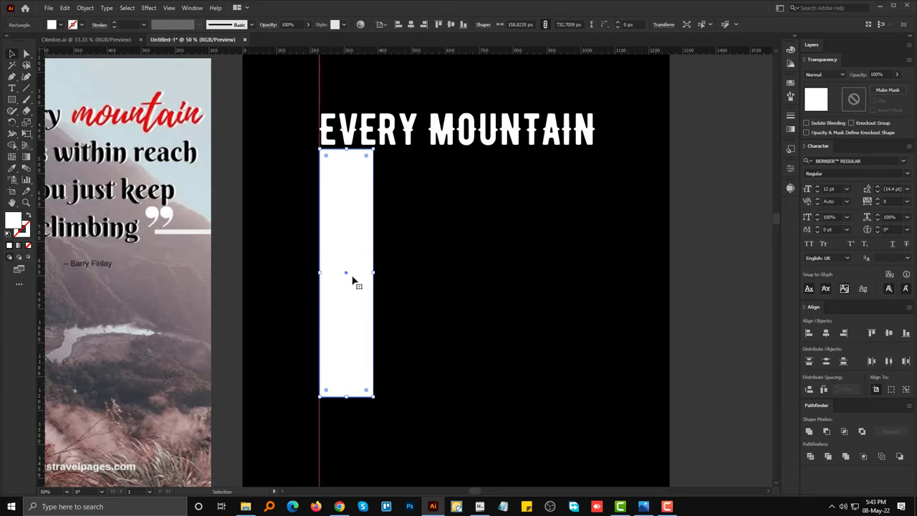
{"action": "left_click", "coordinate": [401, 305]}
{"action": "key", "text": "ctrl+minus"}
{"action": "left_click_drag", "start_coordinate": [408, 292], "coordinate": [390, 279]}
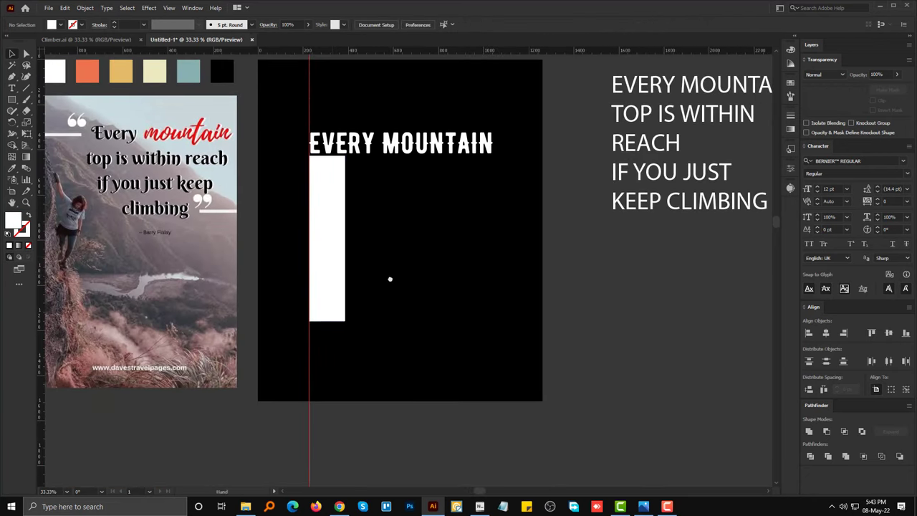
{"action": "left_click", "coordinate": [333, 261]}
{"action": "key", "text": "i"}
{"action": "left_click", "coordinate": [87, 71]}
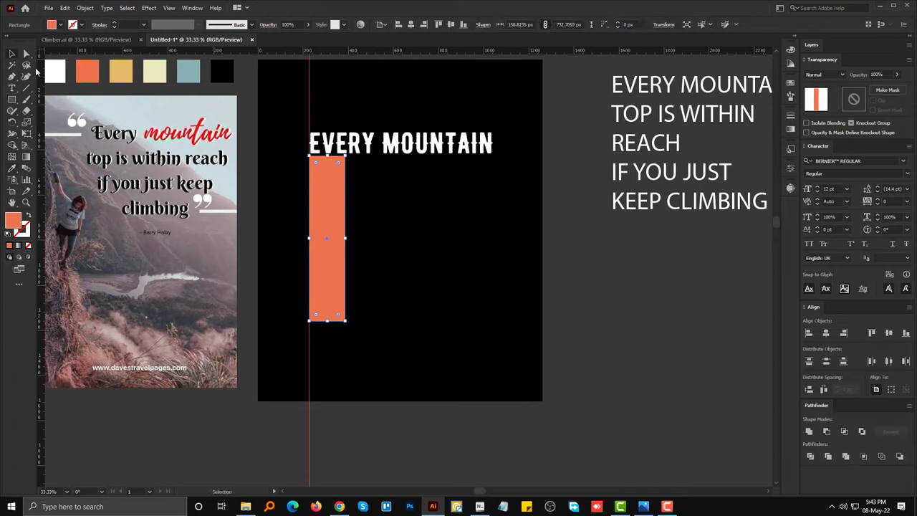
{"action": "key", "text": "ctrl+shift+a"}
Step: Duplicate the bar into four side by side, recolouring the second yellow and third cream
{"action": "left_click_drag", "start_coordinate": [323, 258], "coordinate": [360, 256]}
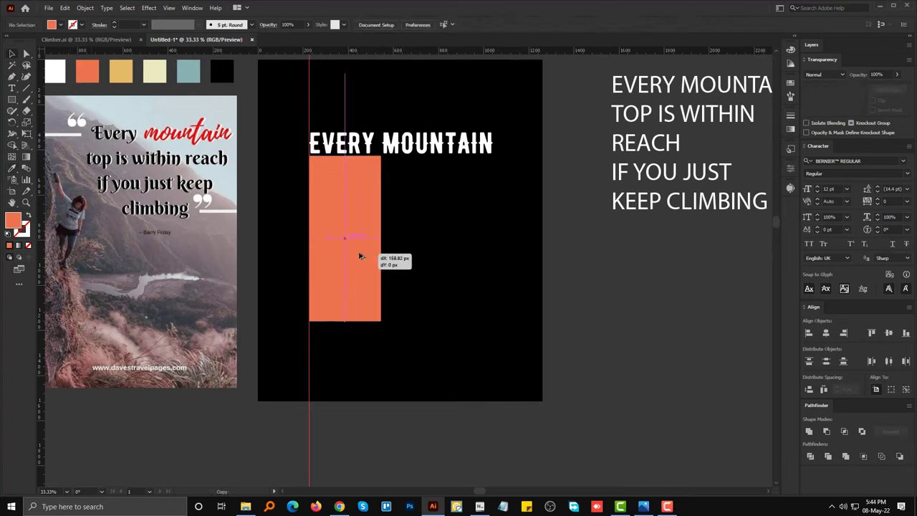
{"action": "key", "text": "ctrl+d"}
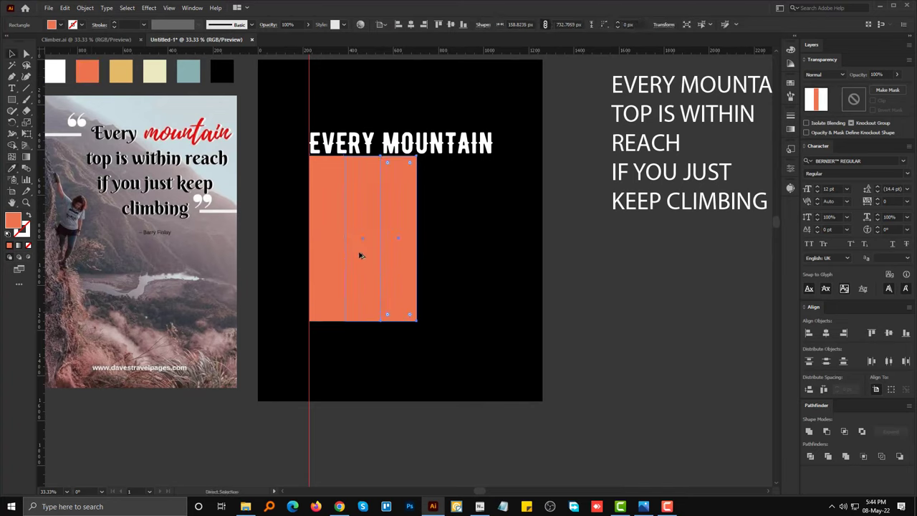
{"action": "key", "text": "ctrl+d"}
{"action": "key", "text": "i"}
{"action": "left_click", "coordinate": [121, 72]}
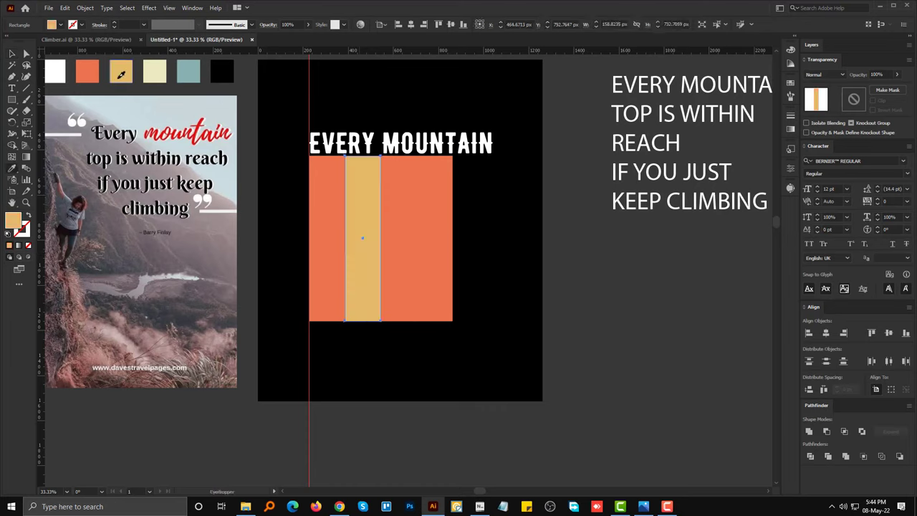
{"action": "left_click", "coordinate": [390, 259], "text": "ctrl"}
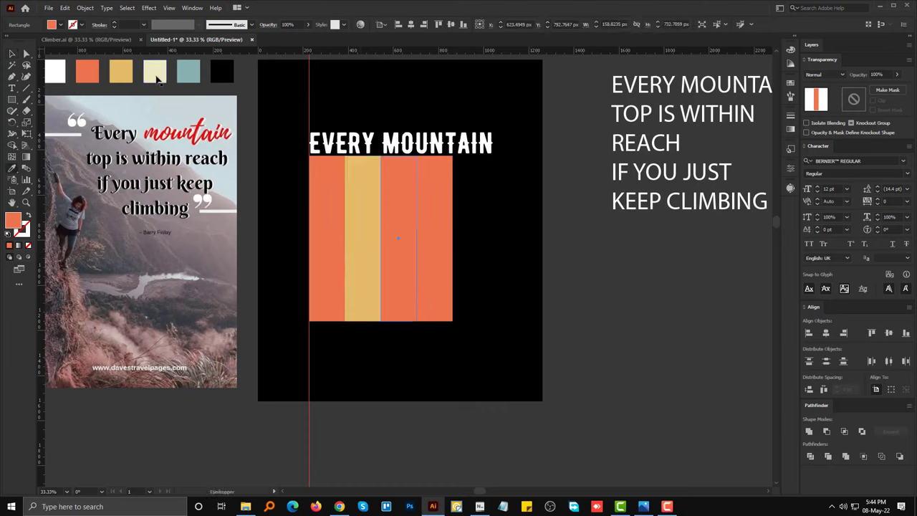
{"action": "left_click", "coordinate": [154, 71]}
Step: Fill the fourth stripe with the blue-grey swatch and select all four stripes
{"action": "left_click", "coordinate": [12, 52]}
{"action": "left_click", "coordinate": [440, 245]}
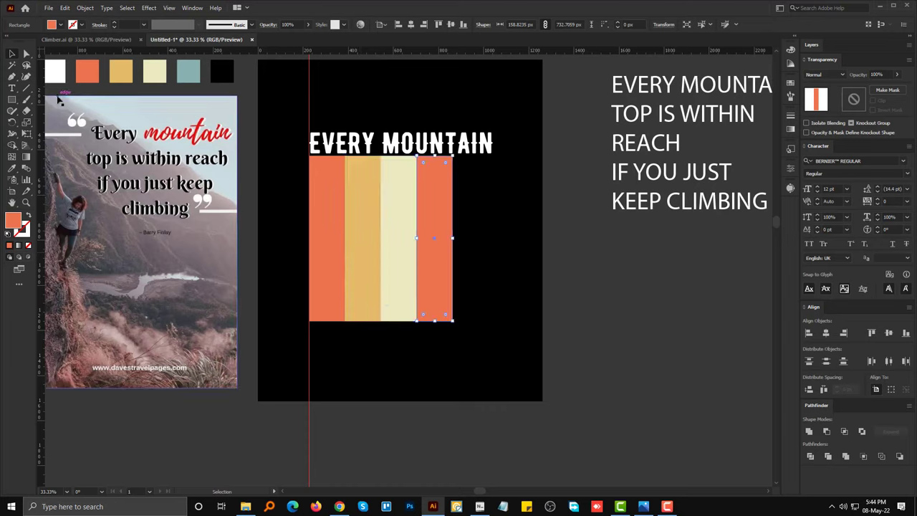
{"action": "key", "text": "i"}
{"action": "left_click", "coordinate": [194, 78]}
{"action": "key", "text": "v"}
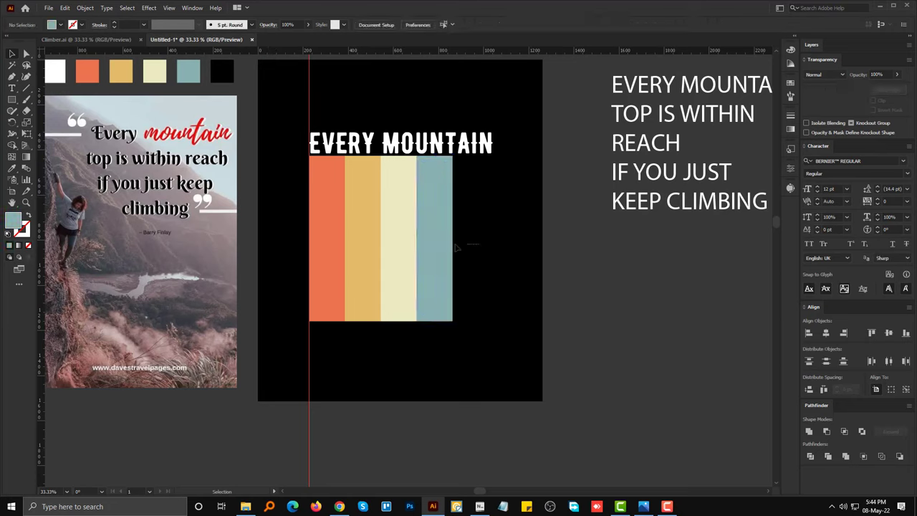
{"action": "left_click_drag", "start_coordinate": [471, 247], "coordinate": [334, 230]}
Step: Add a guide at the heading's right end and stretch the stripes to it and downward
{"action": "left_click_drag", "start_coordinate": [43, 259], "coordinate": [493, 239]}
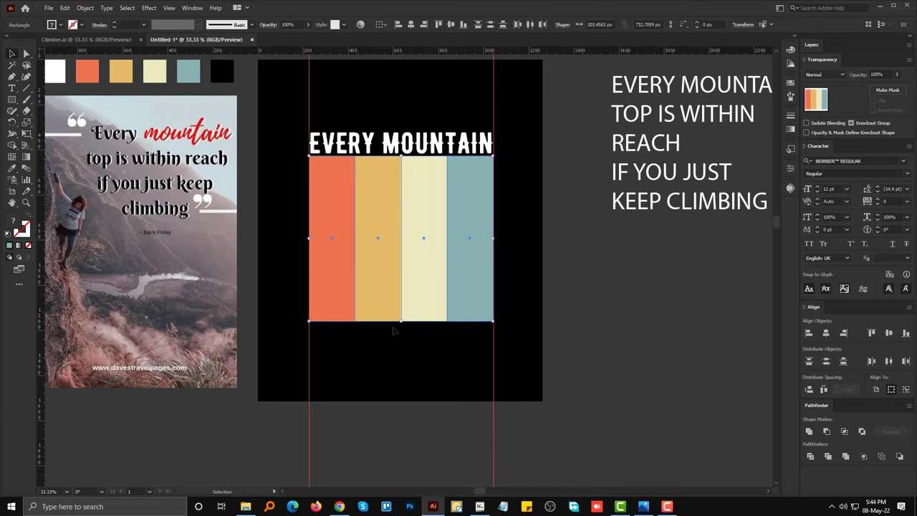
{"action": "left_click_drag", "start_coordinate": [402, 322], "coordinate": [402, 325]}
{"action": "left_click", "coordinate": [440, 366]}
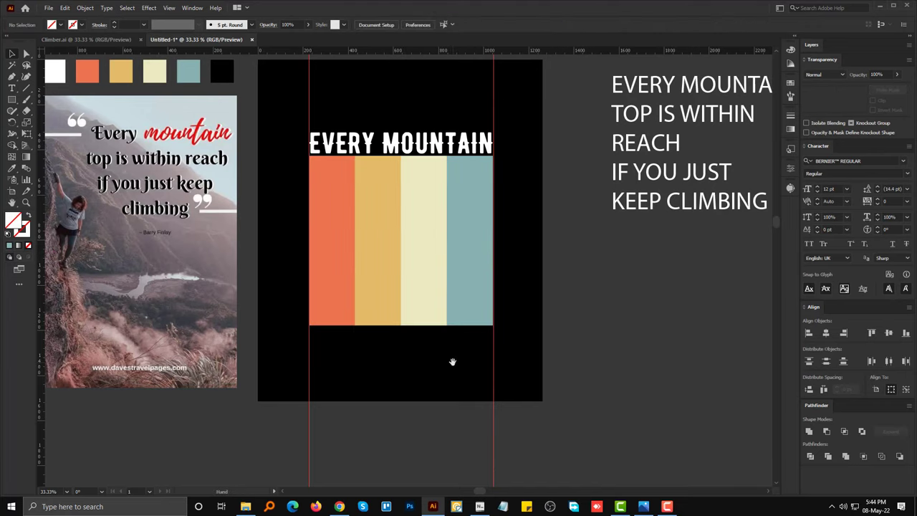
{"action": "left_click_drag", "start_coordinate": [452, 362], "coordinate": [412, 398]}
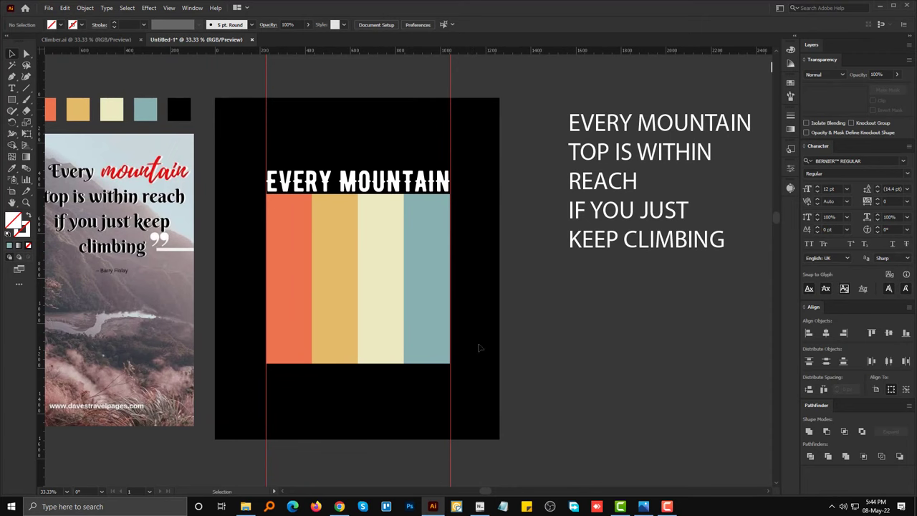
{"action": "scroll", "coordinate": [401, 313], "scroll_direction": "up", "scroll_amount": 1}
{"action": "left_click_drag", "start_coordinate": [505, 297], "coordinate": [491, 324]}
{"action": "left_click", "coordinate": [418, 144]}
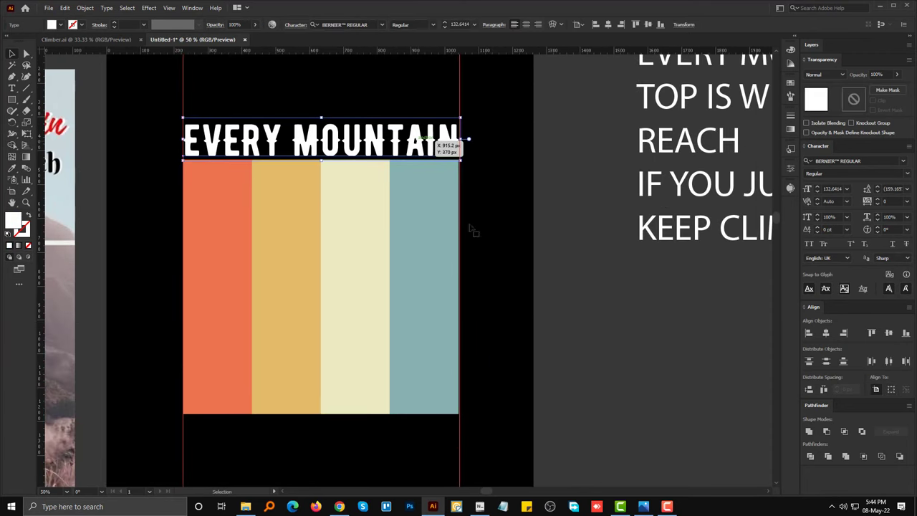
{"action": "left_click", "coordinate": [491, 256]}
{"action": "scroll", "coordinate": [466, 244], "scroll_direction": "down", "scroll_amount": 1}
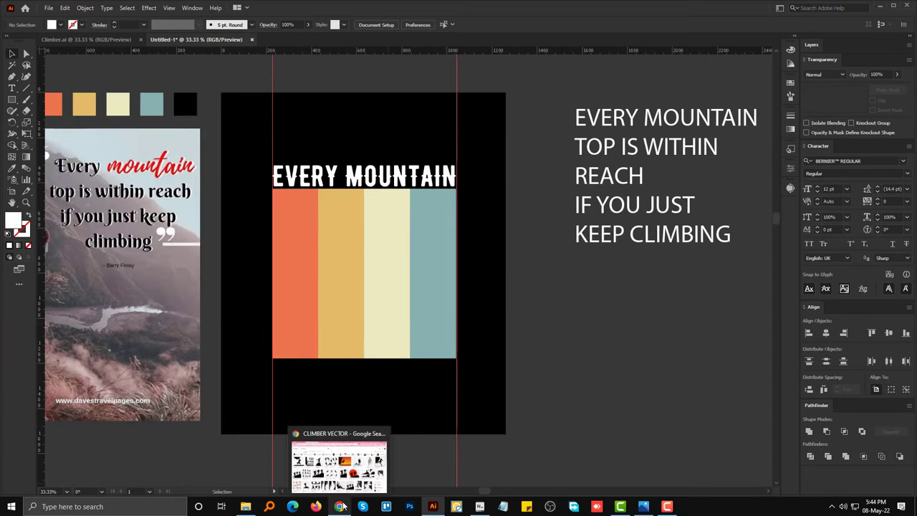
{"action": "left_click", "coordinate": [339, 506]}
Step: Find the hanging-climber silhouette in Google Images and view it at full size
{"action": "left_click", "coordinate": [859, 194]}
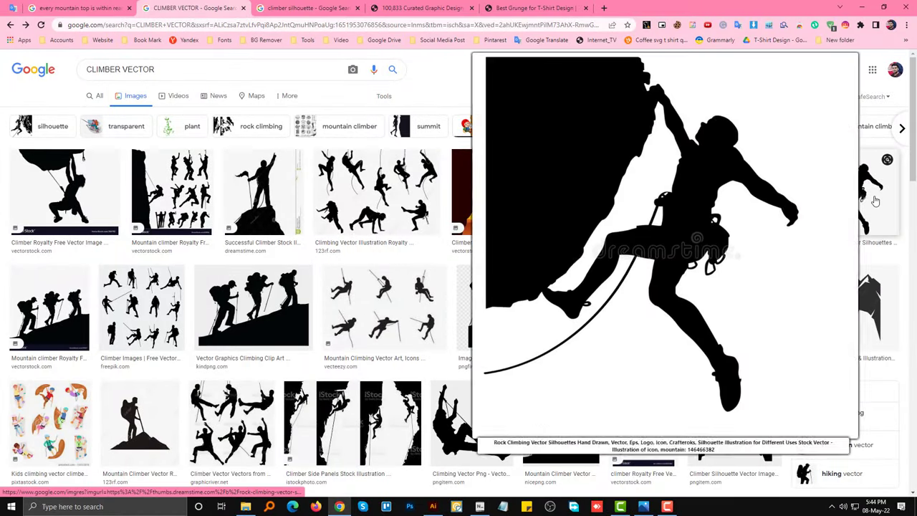
{"action": "scroll", "coordinate": [811, 248], "scroll_direction": "down", "scroll_amount": 5}
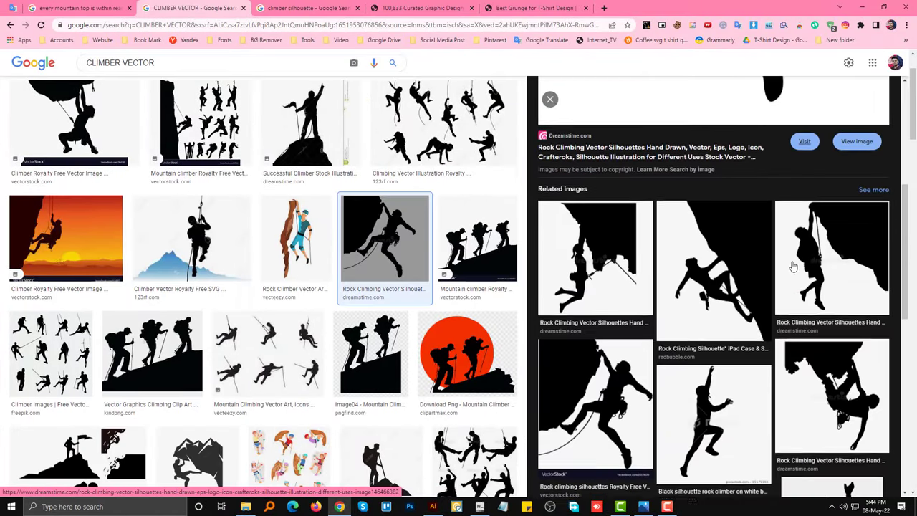
{"action": "left_click", "coordinate": [839, 256]}
{"action": "scroll", "coordinate": [757, 398], "scroll_direction": "down", "scroll_amount": 3}
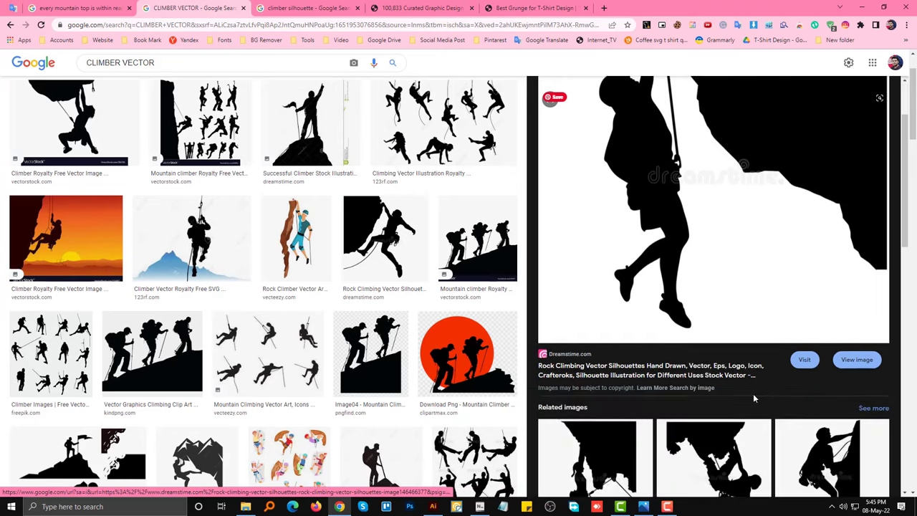
{"action": "scroll", "coordinate": [758, 398], "scroll_direction": "down", "scroll_amount": 3}
{"action": "scroll", "coordinate": [758, 398], "scroll_direction": "up", "scroll_amount": 6}
{"action": "left_click", "coordinate": [852, 455]}
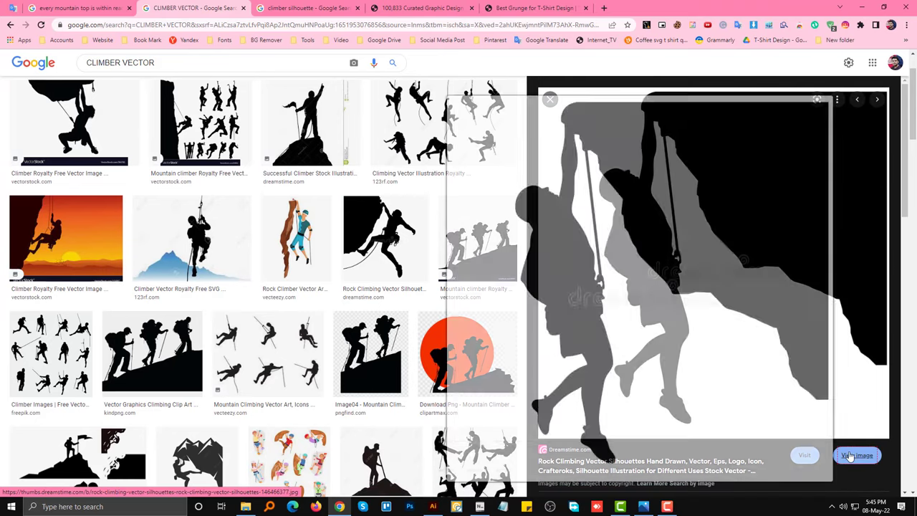
Step: Capture the climber image with Lightshot and paste it into the Illustrator design
{"action": "key", "text": "Print"}
{"action": "left_click_drag", "start_coordinate": [455, 60], "coordinate": [836, 440]}
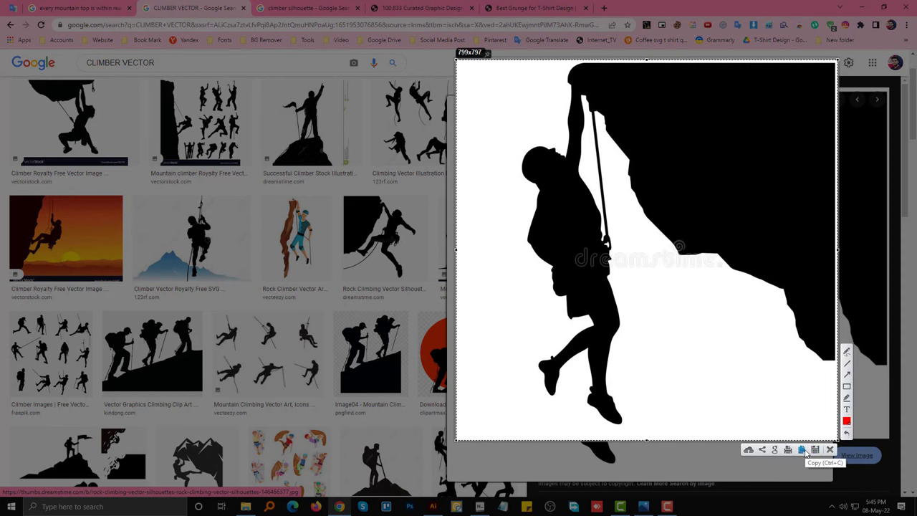
{"action": "left_click", "coordinate": [820, 451]}
{"action": "left_click", "coordinate": [432, 507]}
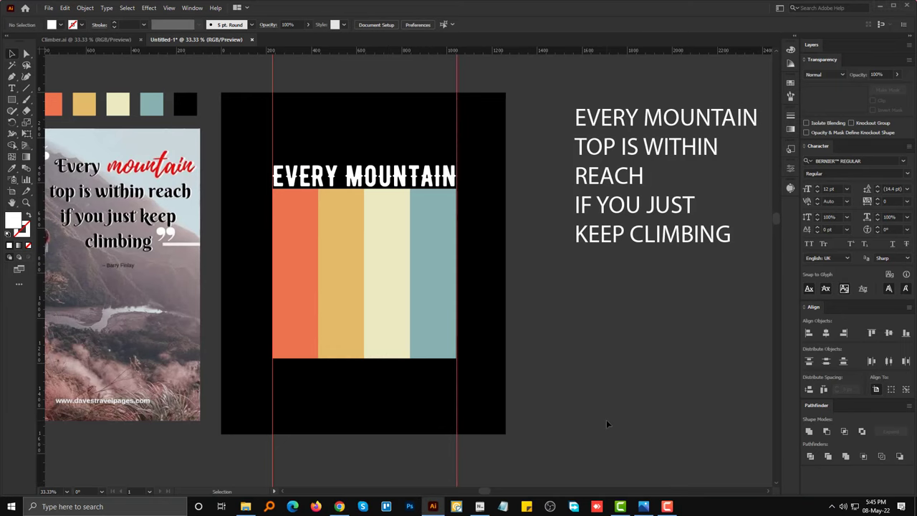
{"action": "scroll", "coordinate": [606, 424], "scroll_direction": "down", "scroll_amount": 3}
{"action": "key", "text": "ctrl+v"}
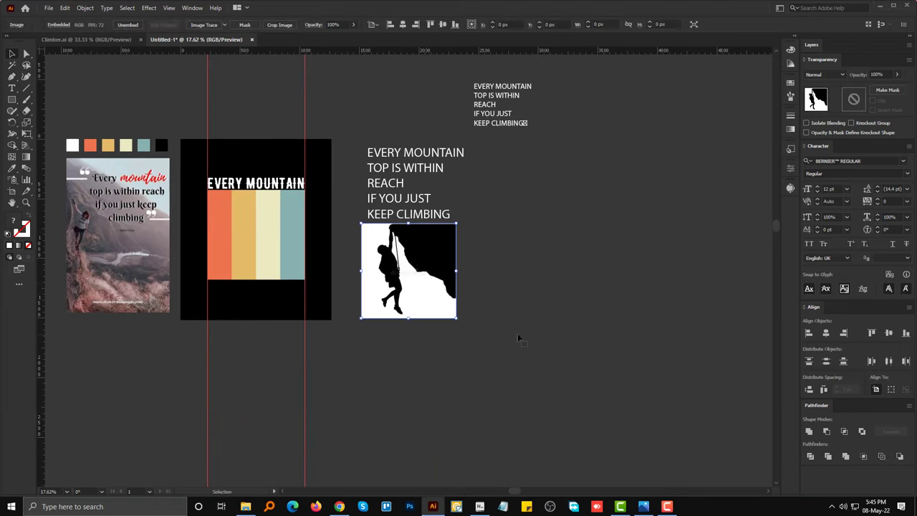
{"action": "left_click", "coordinate": [518, 333]}
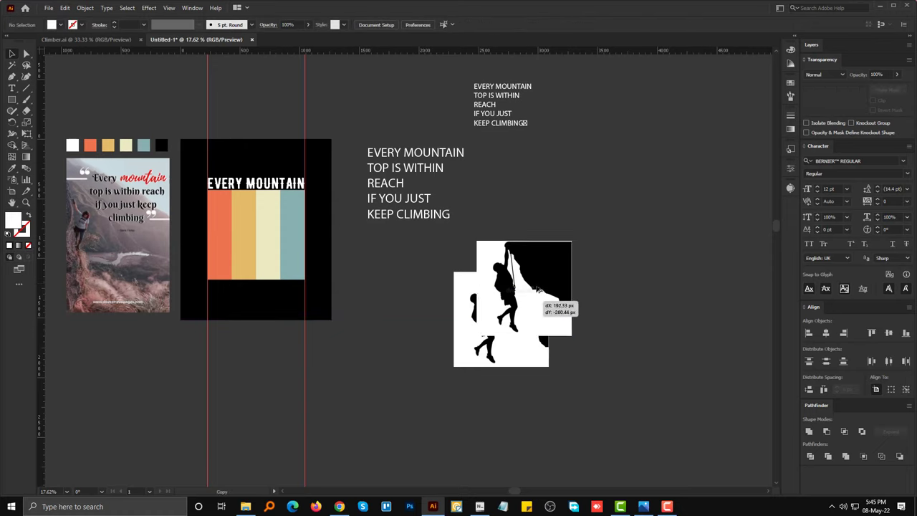
Step: Zoom to the pasted climber image and select it for image tracing
{"action": "scroll", "coordinate": [488, 303], "scroll_direction": "up", "scroll_amount": 3}
{"action": "left_click_drag", "start_coordinate": [700, 410], "coordinate": [643, 303]}
{"action": "key", "text": "ctrl+a"}
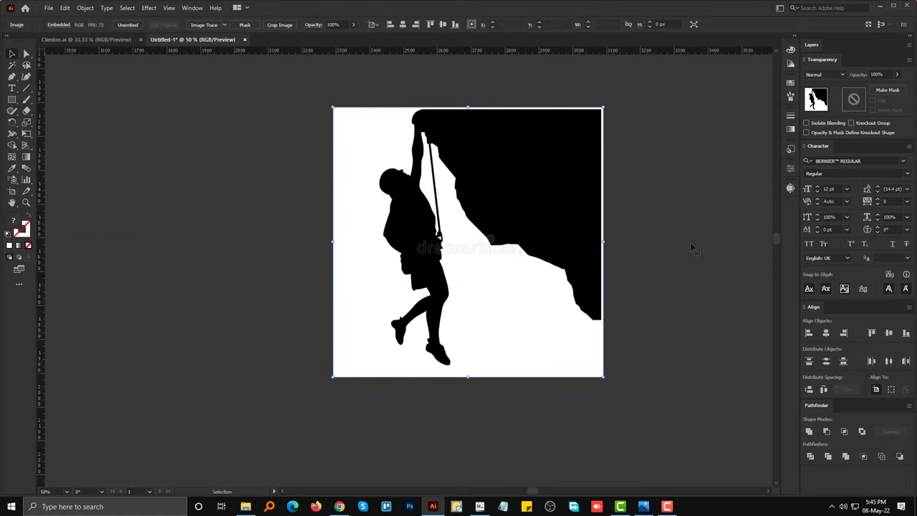
{"action": "left_click", "coordinate": [790, 187]}
Step: Trace the climber in Black and White with Ignore White, and expand it to black vector paths
{"action": "left_click", "coordinate": [666, 287]}
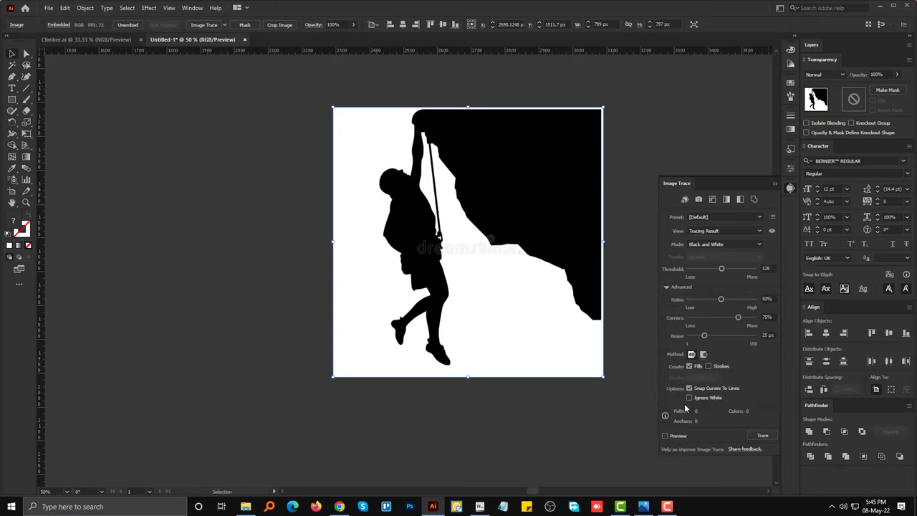
{"action": "left_click", "coordinate": [665, 435]}
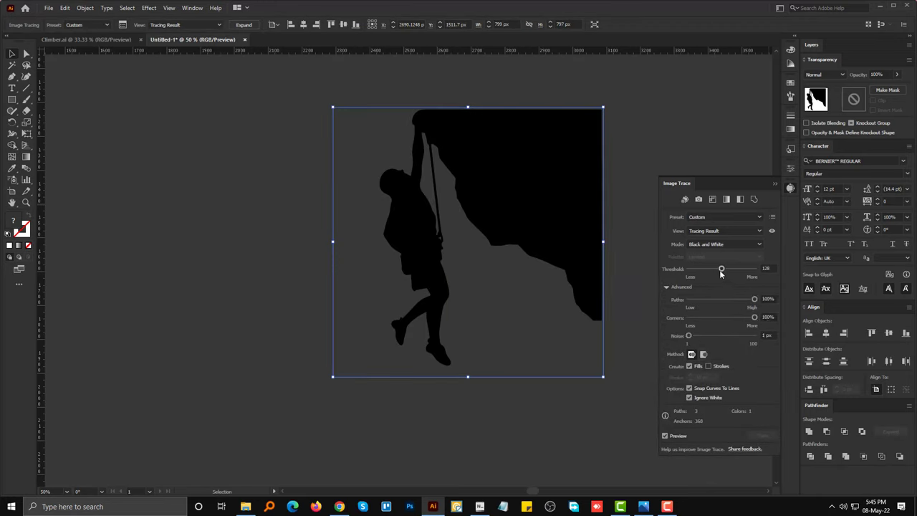
{"action": "left_click", "coordinate": [244, 25]}
{"action": "left_click", "coordinate": [264, 266]}
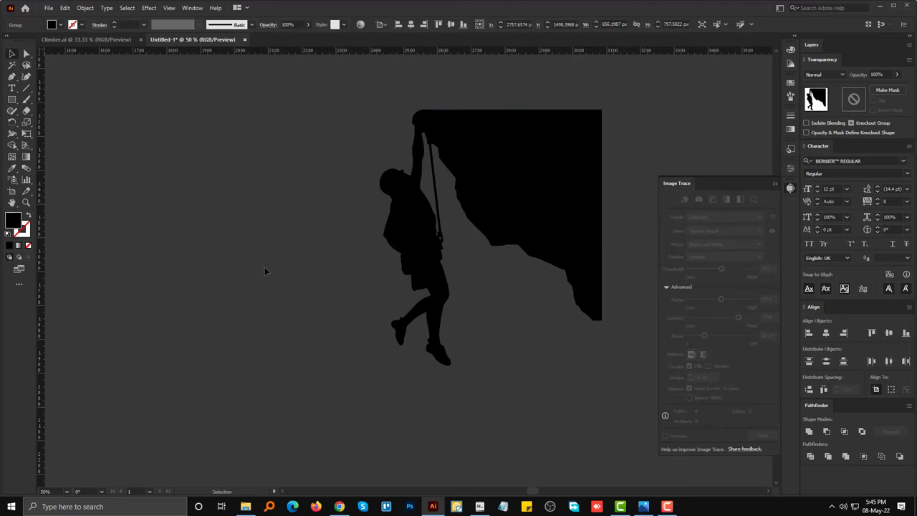
{"action": "left_click", "coordinate": [423, 252]}
{"action": "left_click", "coordinate": [277, 276]}
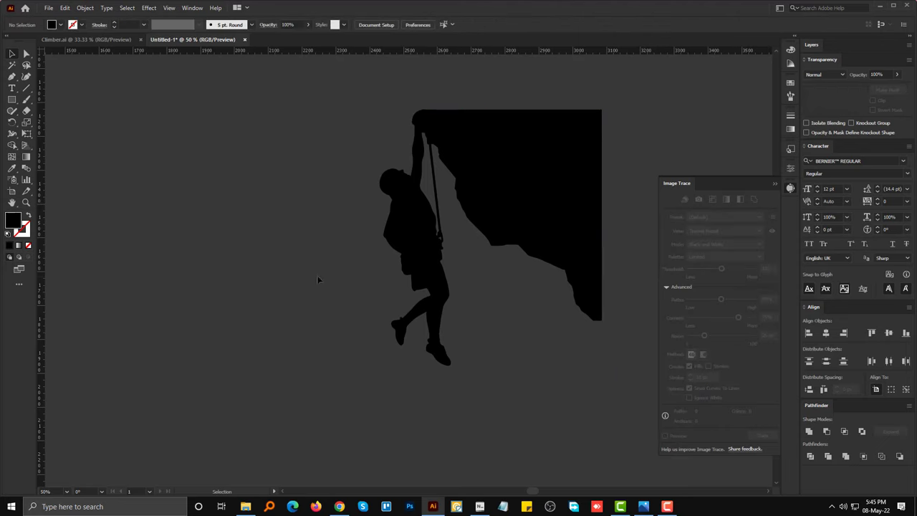
{"action": "left_click", "coordinate": [773, 183]}
{"action": "scroll", "coordinate": [644, 244], "scroll_direction": "down", "scroll_amount": 2}
{"action": "scroll", "coordinate": [644, 243], "scroll_direction": "down", "scroll_amount": 1}
{"action": "scroll", "coordinate": [501, 282], "scroll_direction": "down", "scroll_amount": 1}
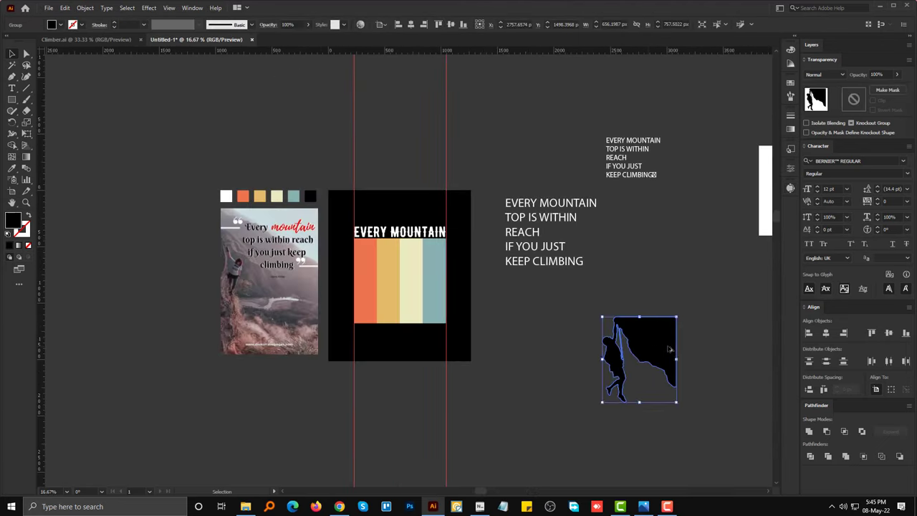
Step: Place a copy of the climber over the stripes, scaled and nudged into position
{"action": "left_click_drag", "start_coordinate": [665, 354], "coordinate": [426, 270]}
{"action": "scroll", "coordinate": [437, 268], "scroll_direction": "up", "scroll_amount": 2}
{"action": "scroll", "coordinate": [436, 268], "scroll_direction": "up", "scroll_amount": 1}
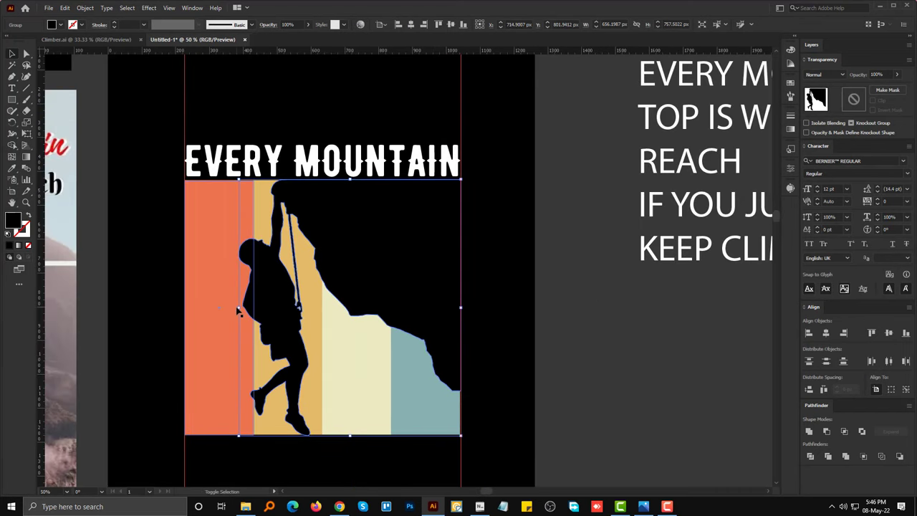
{"action": "left_click_drag", "start_coordinate": [238, 310], "coordinate": [214, 318]}
{"action": "left_click_drag", "start_coordinate": [419, 262], "coordinate": [411, 264]}
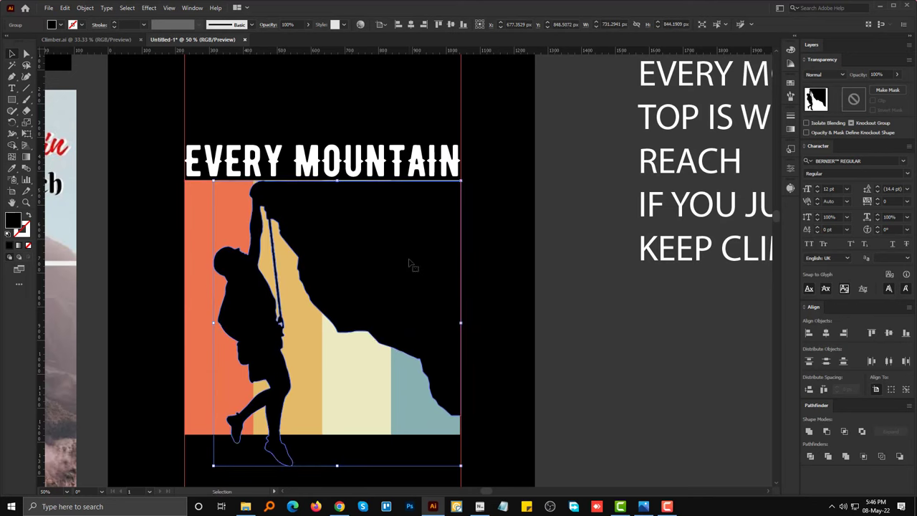
{"action": "key", "text": "Up"}
{"action": "scroll", "coordinate": [537, 401], "scroll_direction": "down", "scroll_amount": 3}
{"action": "scroll", "coordinate": [537, 401], "scroll_direction": "left", "scroll_amount": 1}
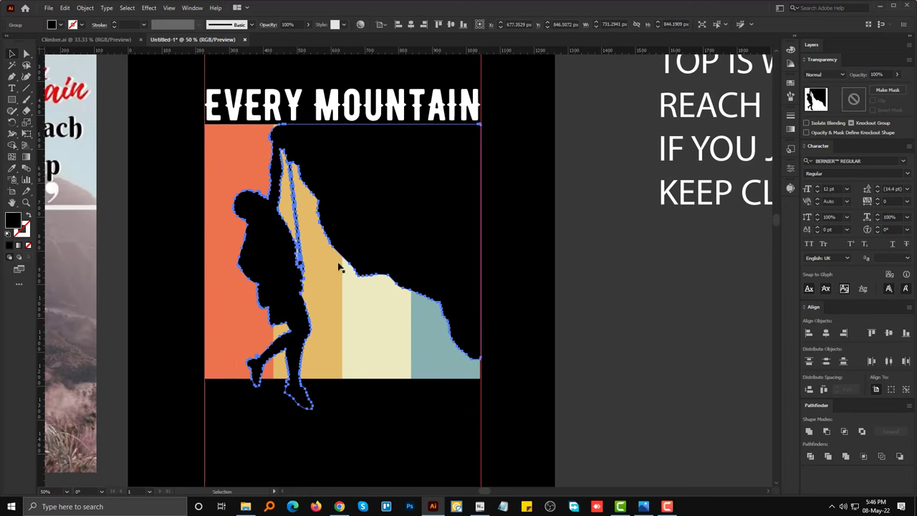
{"action": "key", "text": "Up"}
{"action": "left_click_drag", "start_coordinate": [234, 266], "coordinate": [239, 265]}
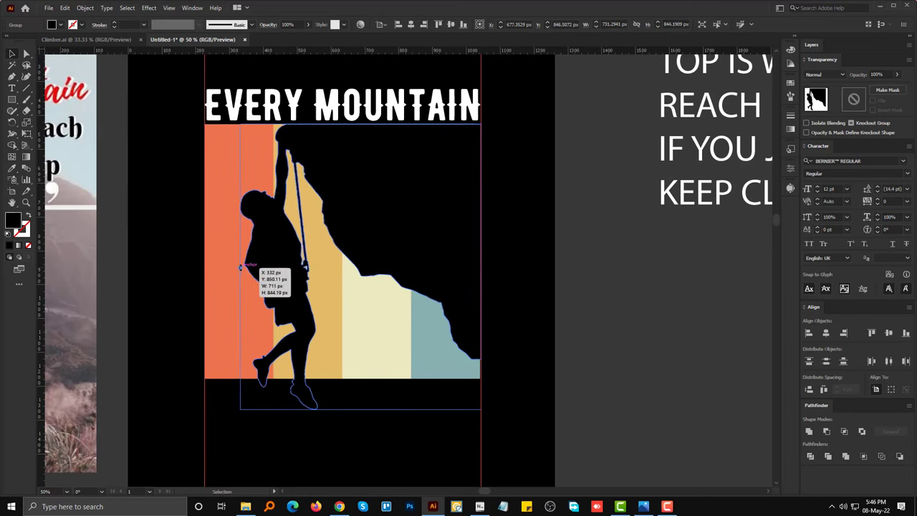
{"action": "left_click_drag", "start_coordinate": [360, 410], "coordinate": [360, 398]}
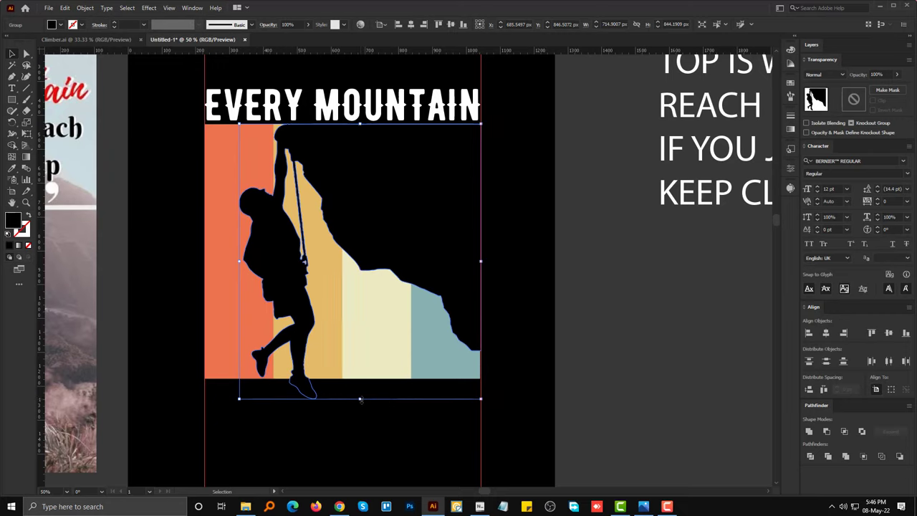
Step: Group the cream and teal colour stripes together
{"action": "left_click", "coordinate": [364, 361]}
{"action": "mouse_move", "coordinate": [423, 379]}
{"action": "left_mouse_down"}
{"action": "mouse_move", "coordinate": [376, 367]}
{"action": "mouse_move", "coordinate": [345, 406]}
{"action": "left_mouse_up"}
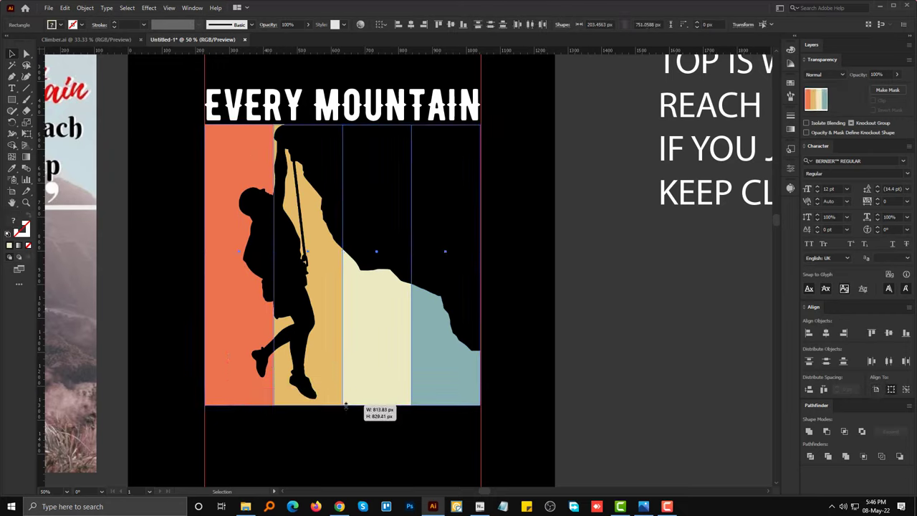
{"action": "key", "text": "ctrl+g"}
Step: Bring the reference quote forward and copy TOP IS WITHIN below EVERY MOUNTAIN
{"action": "scroll", "coordinate": [410, 443], "scroll_direction": "down", "scroll_amount": 2}
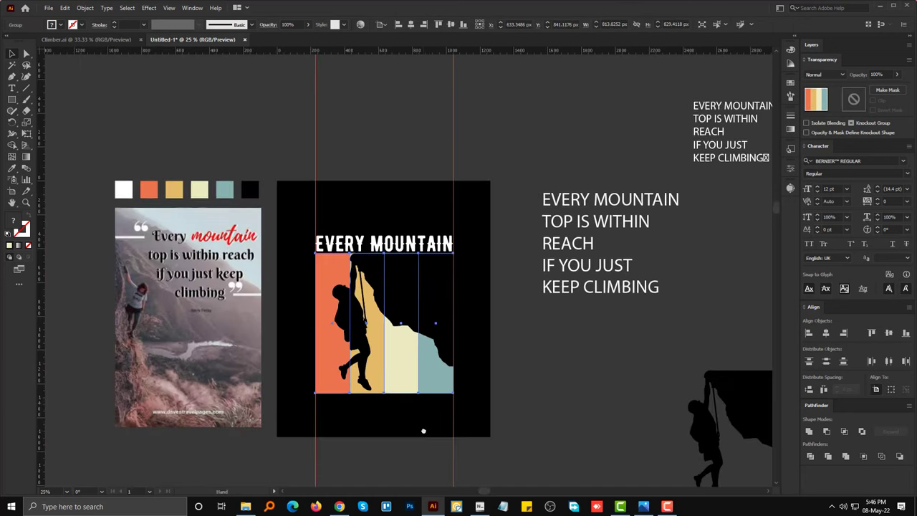
{"action": "left_click_drag", "start_coordinate": [432, 315], "coordinate": [236, 118]}
{"action": "left_click", "coordinate": [307, 135]}
{"action": "scroll", "coordinate": [382, 336], "scroll_direction": "up", "scroll_amount": 2}
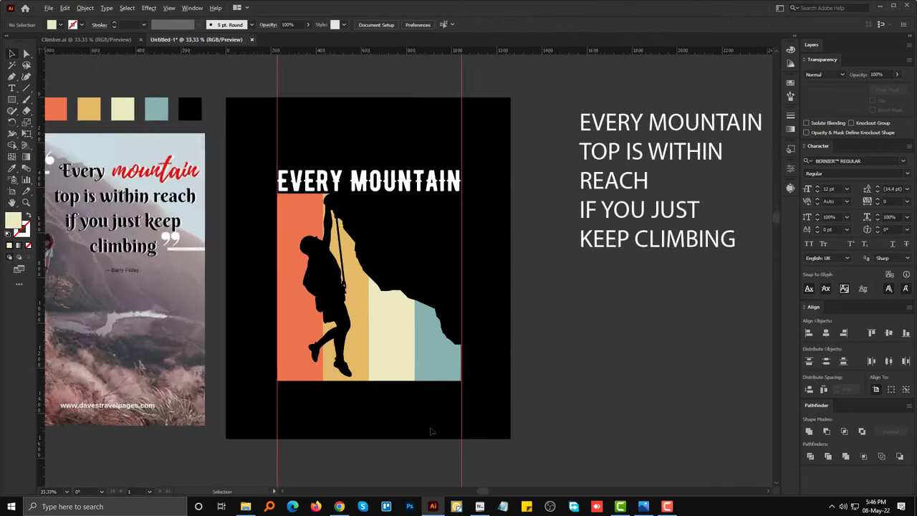
{"action": "scroll", "coordinate": [383, 336], "scroll_direction": "up", "scroll_amount": 2}
{"action": "left_click", "coordinate": [399, 249]}
{"action": "left_click", "coordinate": [553, 391]}
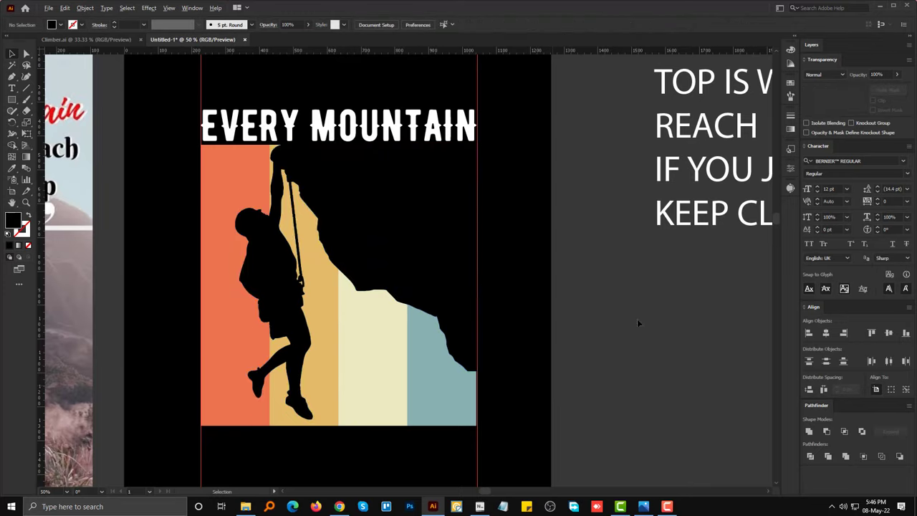
{"action": "scroll", "coordinate": [508, 409], "scroll_direction": "right", "scroll_amount": 3}
{"action": "scroll", "coordinate": [528, 434], "scroll_direction": "down", "scroll_amount": 1}
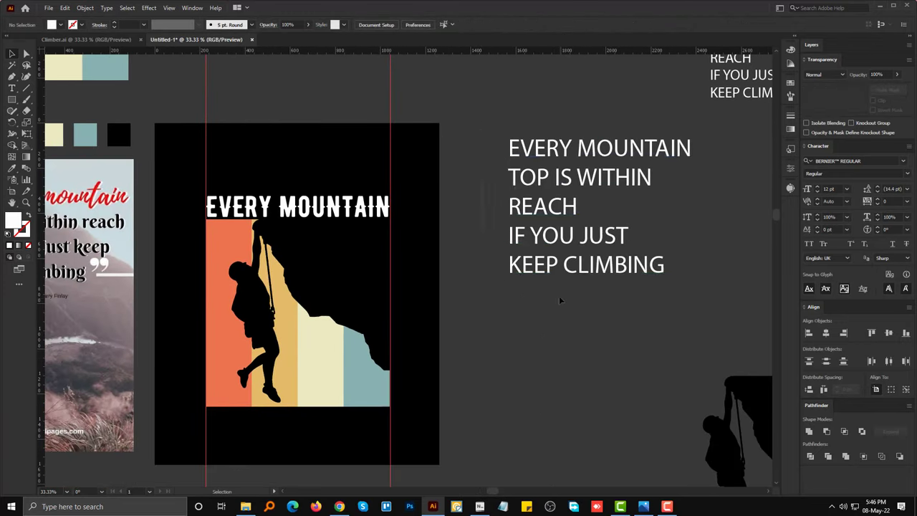
{"action": "right_click", "coordinate": [542, 200]}
{"action": "left_click", "coordinate": [693, 371]}
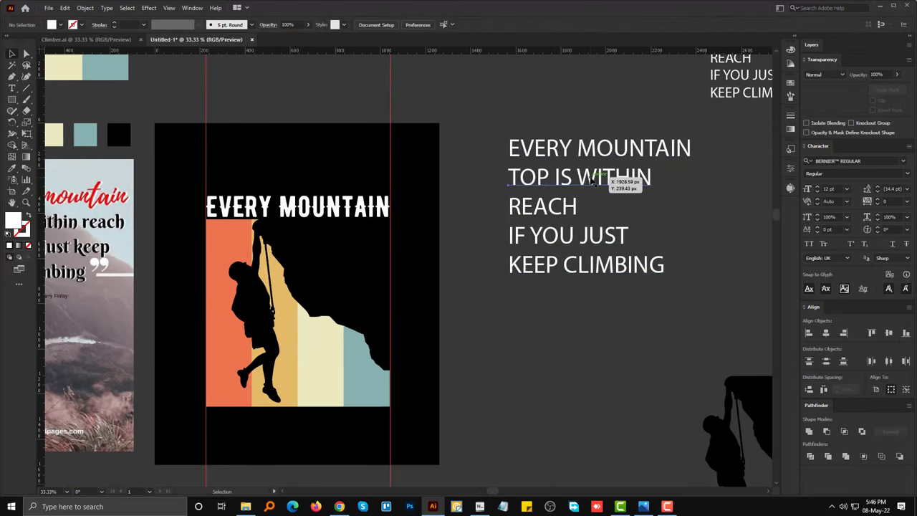
{"action": "mouse_move", "coordinate": [614, 188]}
{"action": "left_mouse_down"}
{"action": "mouse_move", "coordinate": [596, 185]}
{"action": "mouse_move", "coordinate": [390, 251]}
{"action": "mouse_move", "coordinate": [392, 242]}
{"action": "left_mouse_up"}
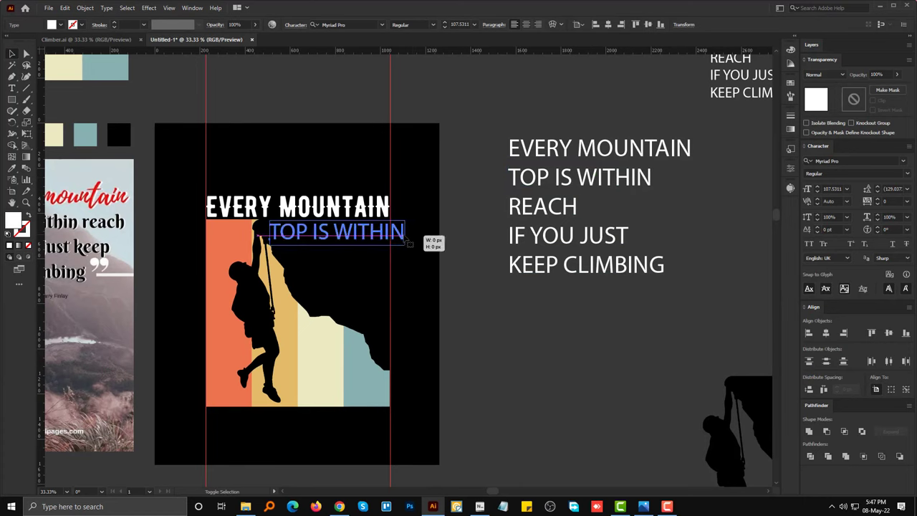
{"action": "left_click", "coordinate": [482, 320]}
Step: Set TOP IS WITHIN in HighVoltage Rough, copied from the font notes
{"action": "left_click", "coordinate": [480, 506]}
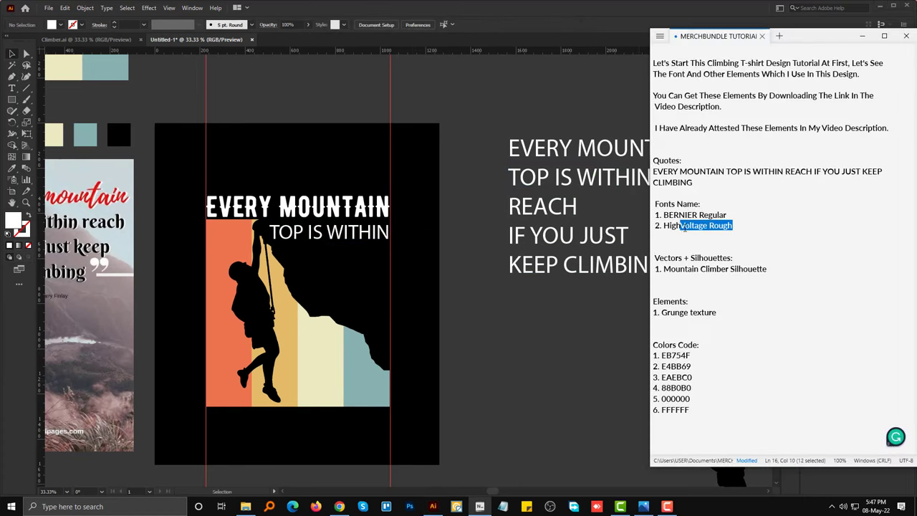
{"action": "left_click_drag", "start_coordinate": [667, 226], "coordinate": [663, 226]}
{"action": "key", "text": "ctrl+c"}
{"action": "left_click", "coordinate": [633, 247]}
{"action": "left_click", "coordinate": [432, 506]}
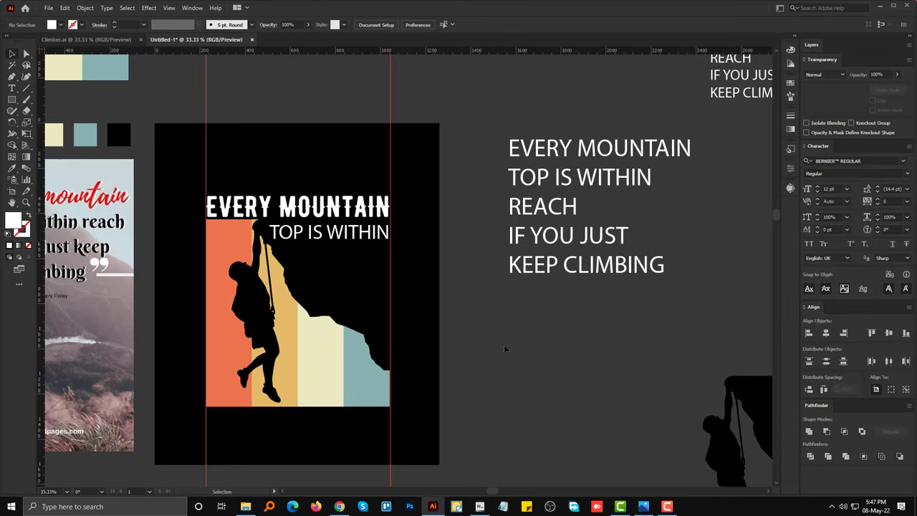
{"action": "left_click", "coordinate": [354, 240]}
{"action": "key", "text": "ctrl+v"}
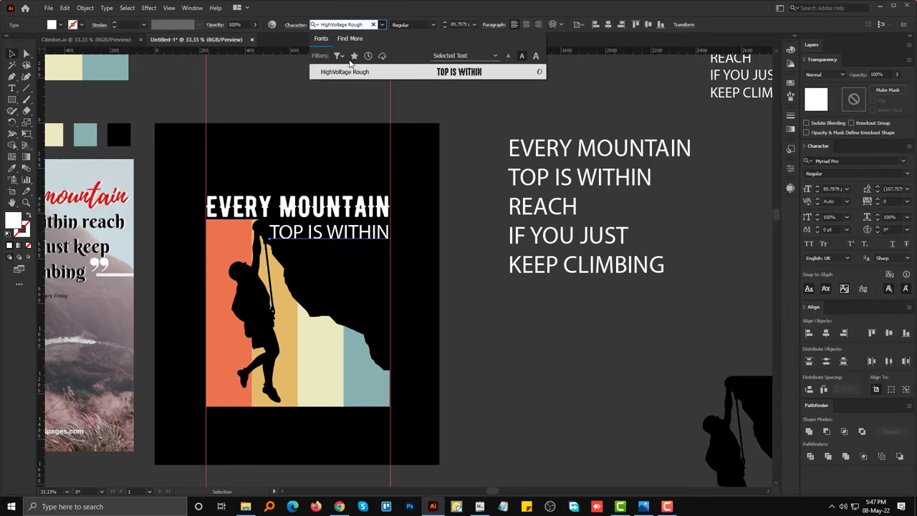
{"action": "left_click", "coordinate": [351, 66]}
{"action": "left_click", "coordinate": [439, 250]}
Step: Enlarge TOP IS WITHIN so it reaches the right guide
{"action": "scroll", "coordinate": [395, 263], "scroll_direction": "up", "scroll_amount": 2}
{"action": "left_click", "coordinate": [334, 208]}
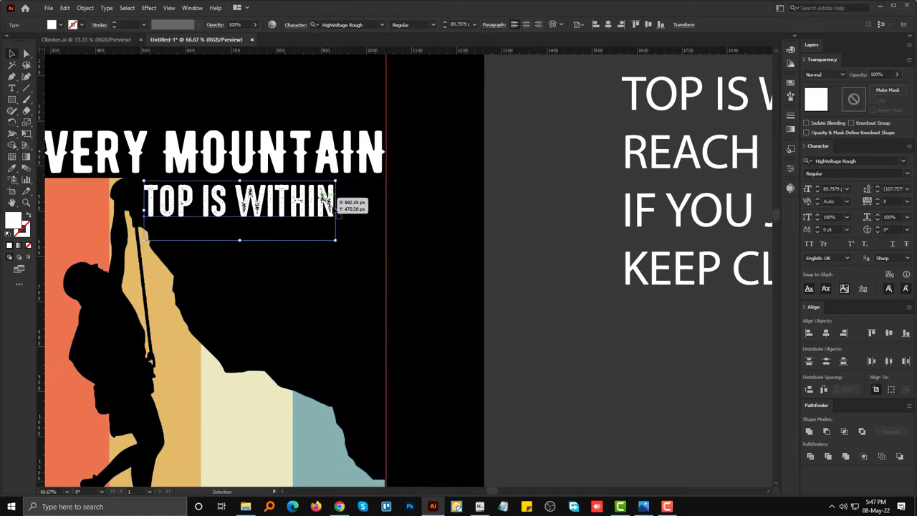
{"action": "left_click_drag", "start_coordinate": [334, 213], "coordinate": [391, 213]}
{"action": "key", "text": "ctrl+minus"}
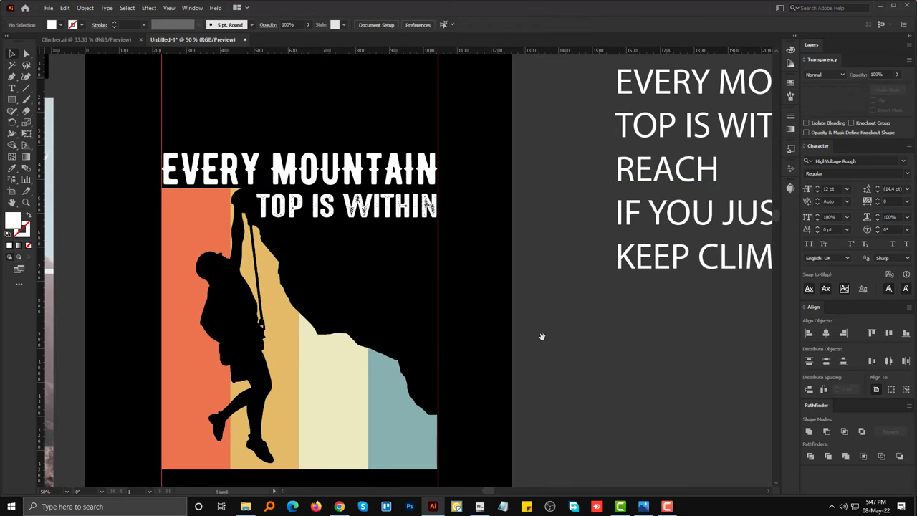
Step: Copy REACH below TOP IS WITHIN, eyedrop its distressed font, and line it up
{"action": "left_click", "coordinate": [666, 179]}
{"action": "left_click_drag", "start_coordinate": [664, 173], "coordinate": [385, 247]}
{"action": "key", "text": "i"}
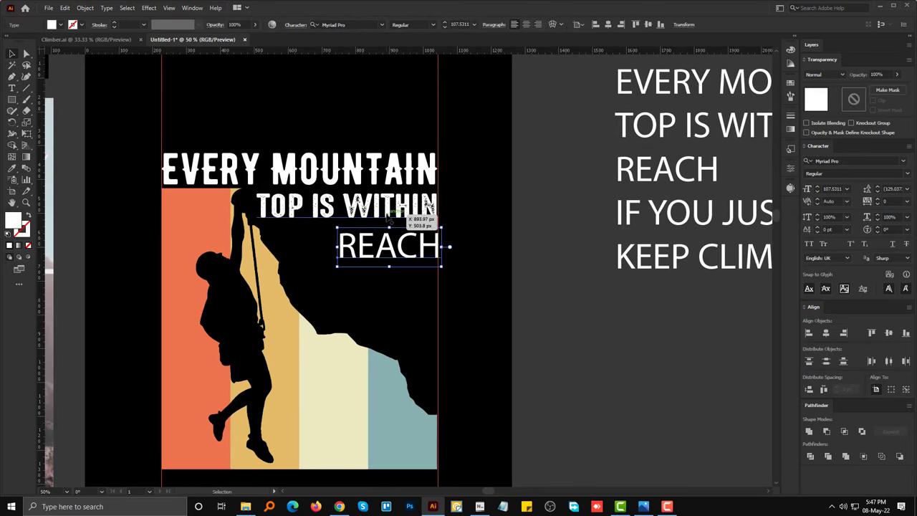
{"action": "left_click", "coordinate": [394, 214]}
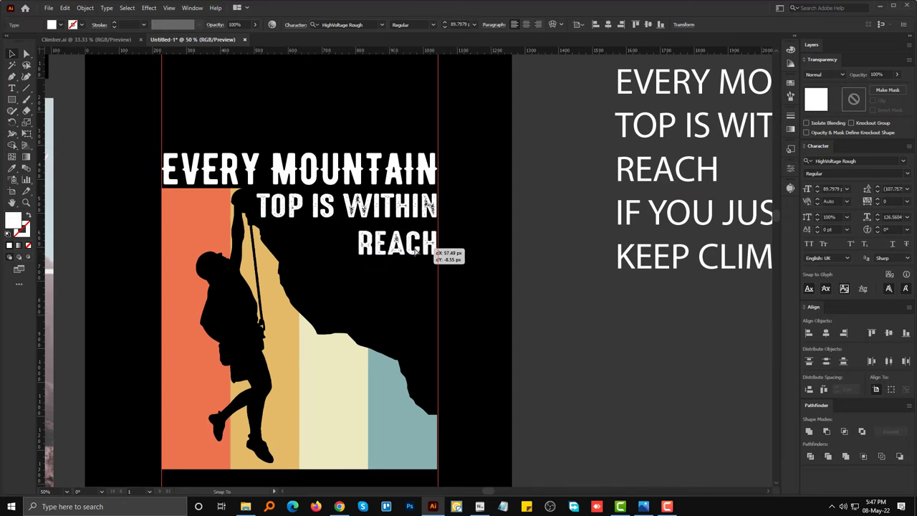
{"action": "left_click_drag", "start_coordinate": [399, 261], "coordinate": [422, 259]}
Step: Copy IF YOU JUST onto the artboard and split it into separate IF YOU and JUST lines
{"action": "left_click", "coordinate": [686, 224]}
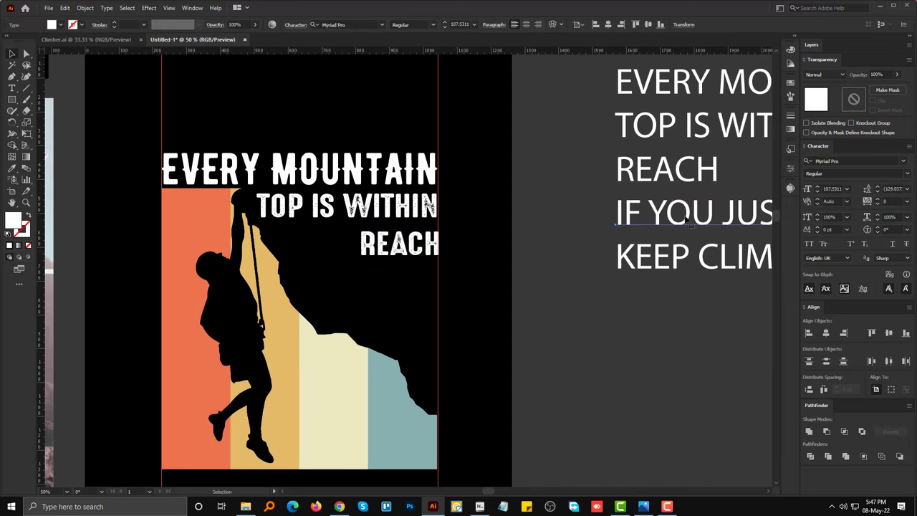
{"action": "left_click_drag", "start_coordinate": [689, 224], "coordinate": [431, 290]}
{"action": "left_click", "coordinate": [583, 395]}
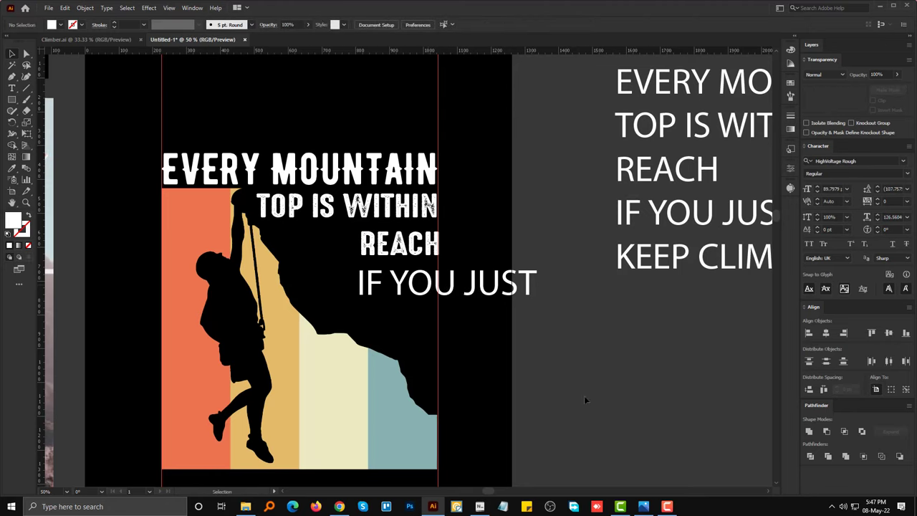
{"action": "left_click_drag", "start_coordinate": [584, 395], "coordinate": [574, 368]}
{"action": "double_click", "coordinate": [453, 262]}
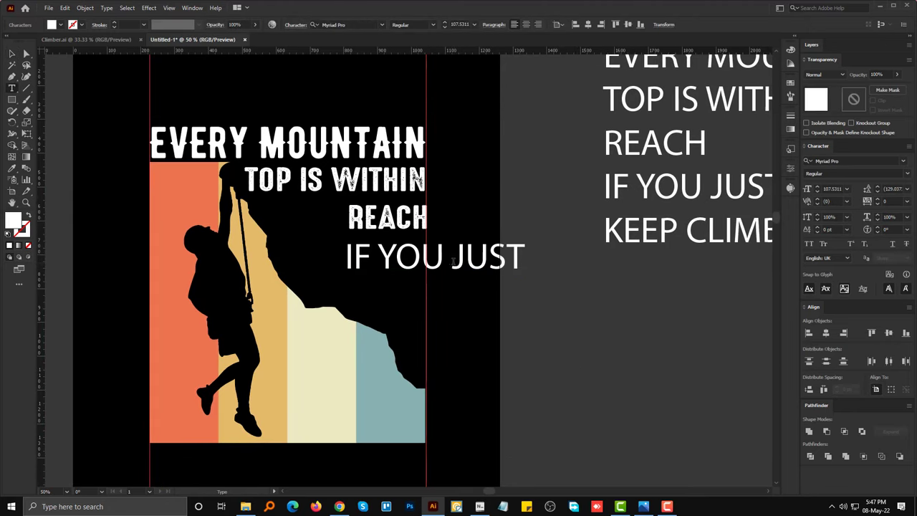
{"action": "key", "text": "Return"}
{"action": "left_click", "coordinate": [9, 54]}
{"action": "left_click", "coordinate": [49, 7]}
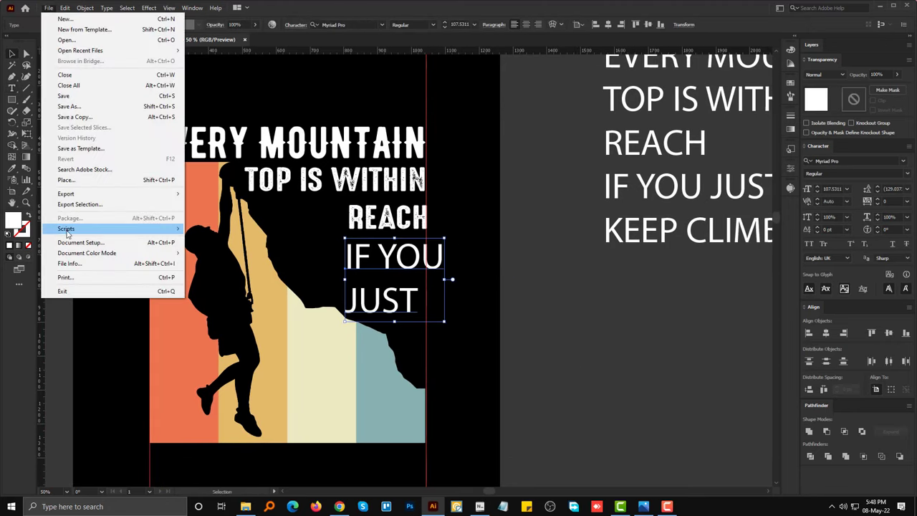
{"action": "left_click", "coordinate": [247, 250]}
Step: Give IF YOU and JUST the distressed font and align them to the right guide
{"action": "left_click", "coordinate": [570, 367]}
{"action": "scroll", "coordinate": [483, 326], "scroll_direction": "up", "scroll_amount": 1}
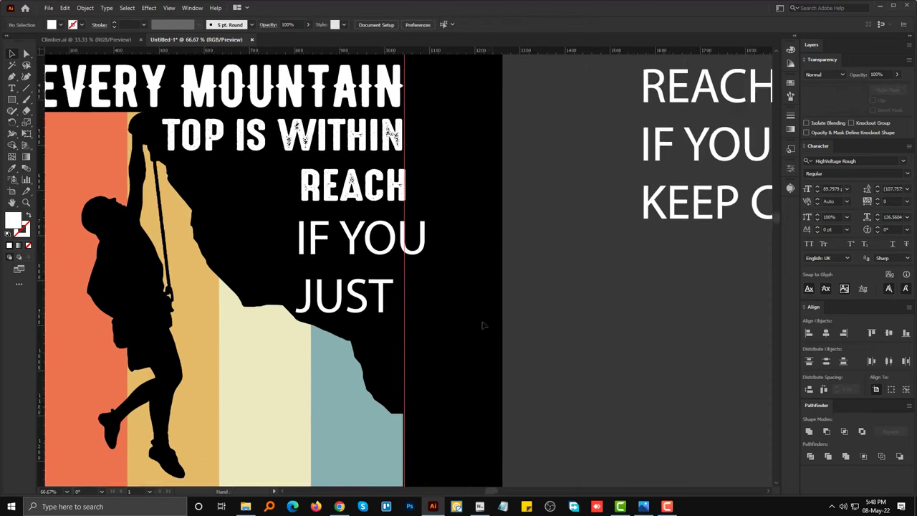
{"action": "left_click_drag", "start_coordinate": [440, 275], "coordinate": [422, 276]}
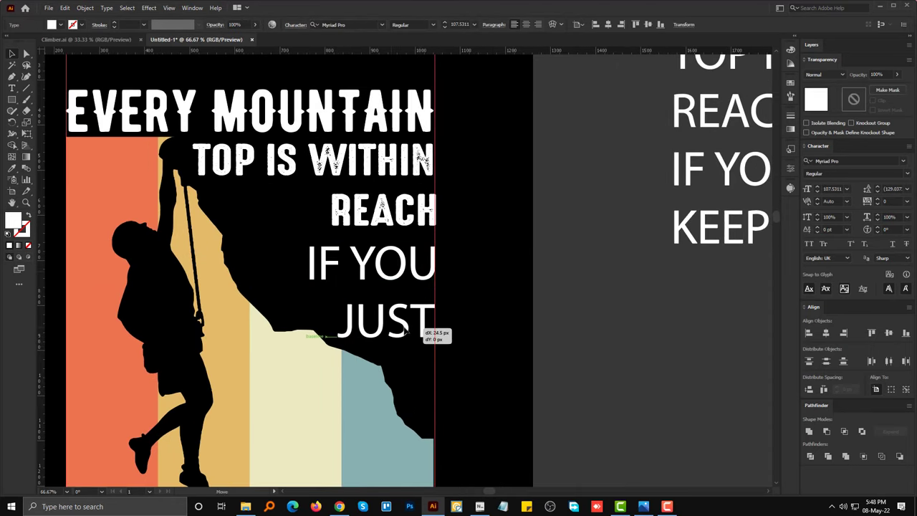
{"action": "left_click_drag", "start_coordinate": [430, 330], "coordinate": [442, 329]}
{"action": "left_click", "coordinate": [373, 265], "text": "shift"}
{"action": "left_click", "coordinate": [401, 211]}
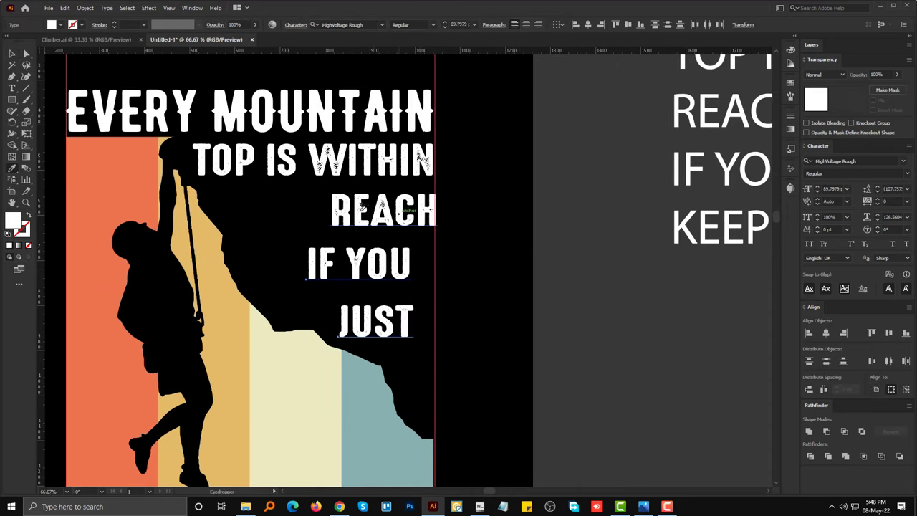
{"action": "left_click_drag", "start_coordinate": [405, 315], "coordinate": [428, 315]}
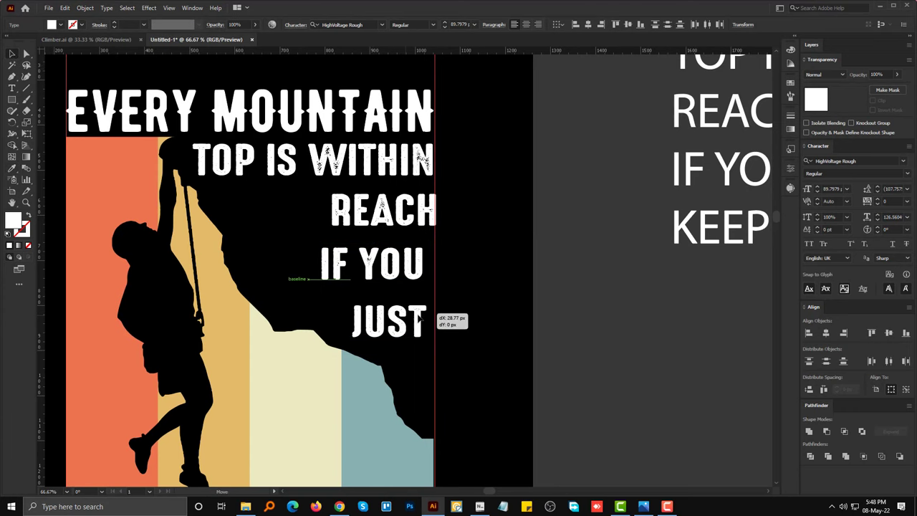
{"action": "left_click", "coordinate": [543, 330]}
{"action": "key", "text": "ctrl+minus"}
{"action": "key", "text": "ctrl+minus"}
Step: Copy KEEP CLIMBING below the stripes and eyedrop the EVERY MOUNTAIN font onto it
{"action": "scroll", "coordinate": [614, 205], "scroll_direction": "down", "scroll_amount": 3}
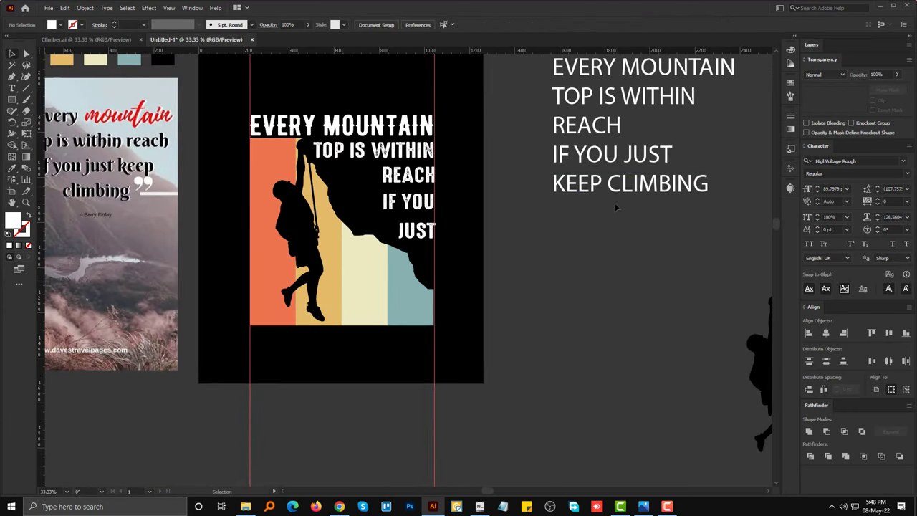
{"action": "left_click", "coordinate": [602, 187]}
{"action": "mouse_move", "coordinate": [603, 187]}
{"action": "left_mouse_down"}
{"action": "mouse_move", "coordinate": [438, 362]}
{"action": "mouse_move", "coordinate": [314, 355]}
{"action": "left_mouse_up"}
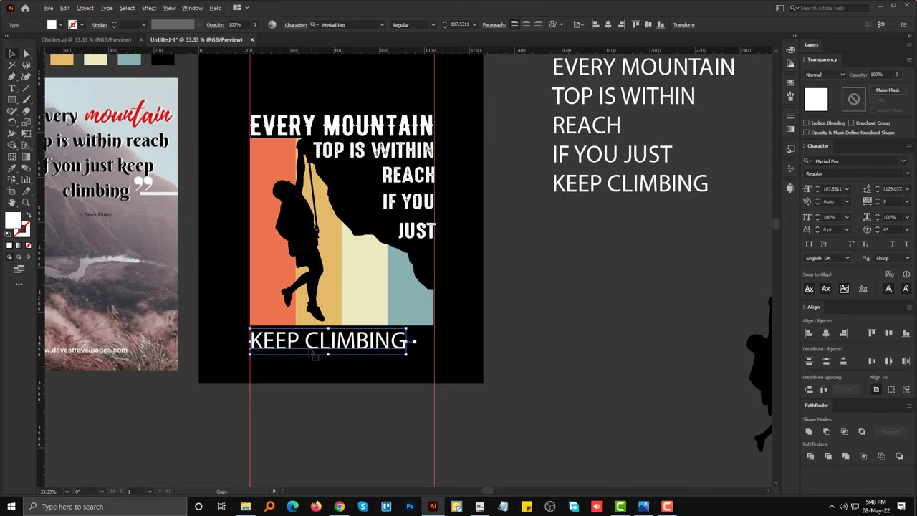
{"action": "key", "text": "i"}
{"action": "left_click", "coordinate": [358, 128]}
{"action": "key", "text": "v"}
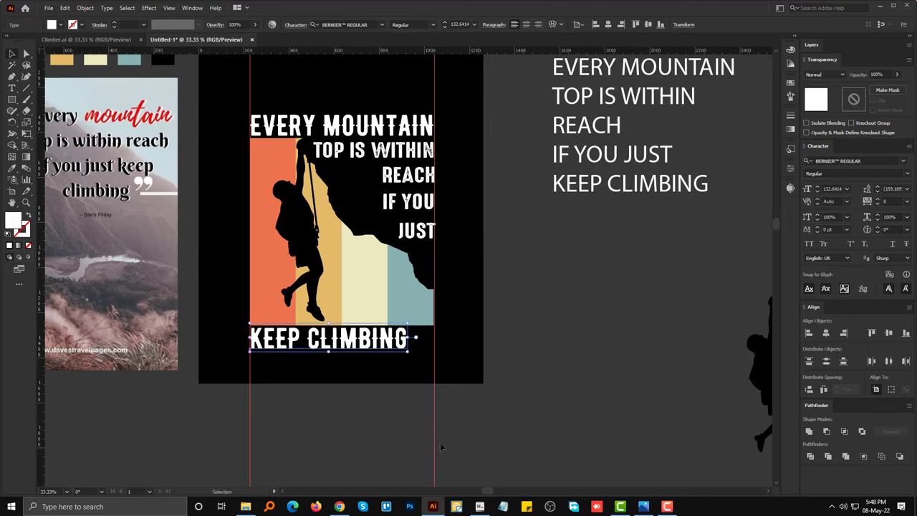
Step: Stretch KEEP CLIMBING to the stripes' full width and reduce its height slightly
{"action": "scroll", "coordinate": [439, 442], "scroll_direction": "up", "scroll_amount": 2, "text": "alt"}
{"action": "left_click_drag", "start_coordinate": [377, 254], "coordinate": [435, 261]}
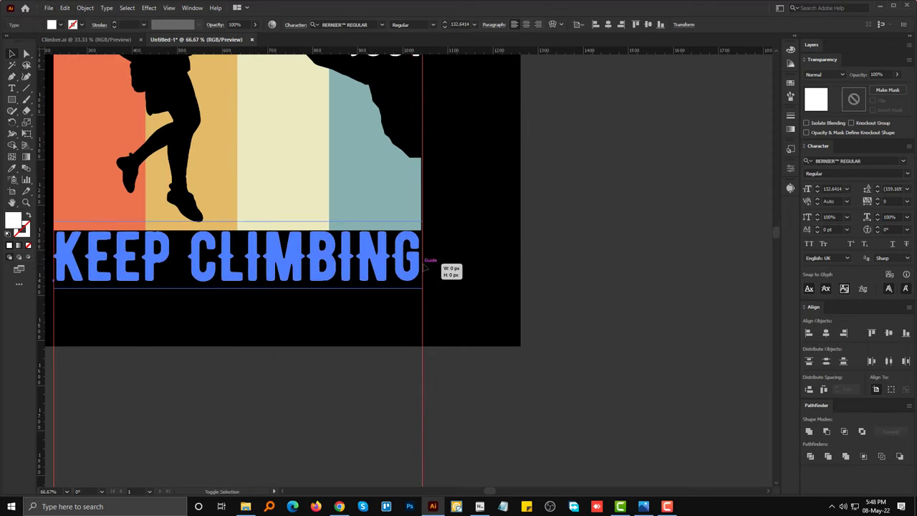
{"action": "scroll", "coordinate": [445, 370], "scroll_direction": "left", "scroll_amount": 5}
{"action": "scroll", "coordinate": [411, 262], "scroll_direction": "left", "scroll_amount": 1}
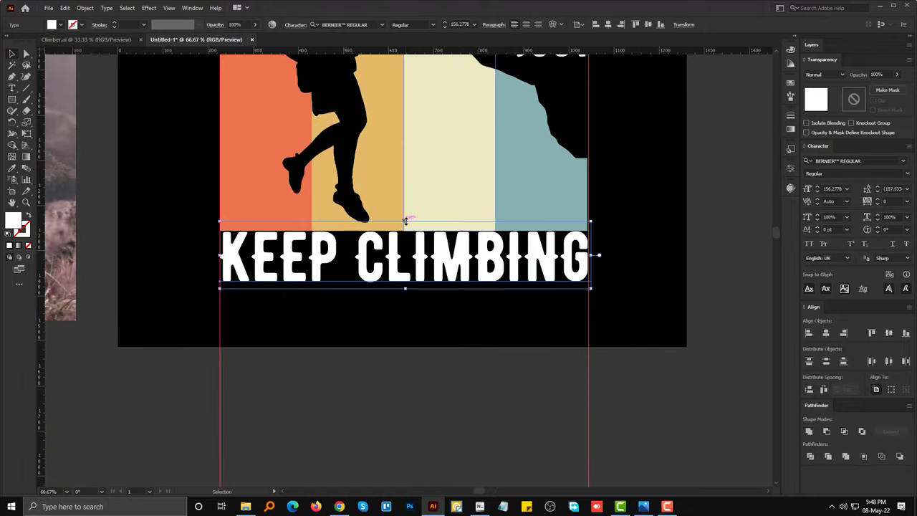
{"action": "left_click_drag", "start_coordinate": [406, 221], "coordinate": [409, 229]}
{"action": "scroll", "coordinate": [435, 370], "scroll_direction": "down", "scroll_amount": 2, "text": "alt"}
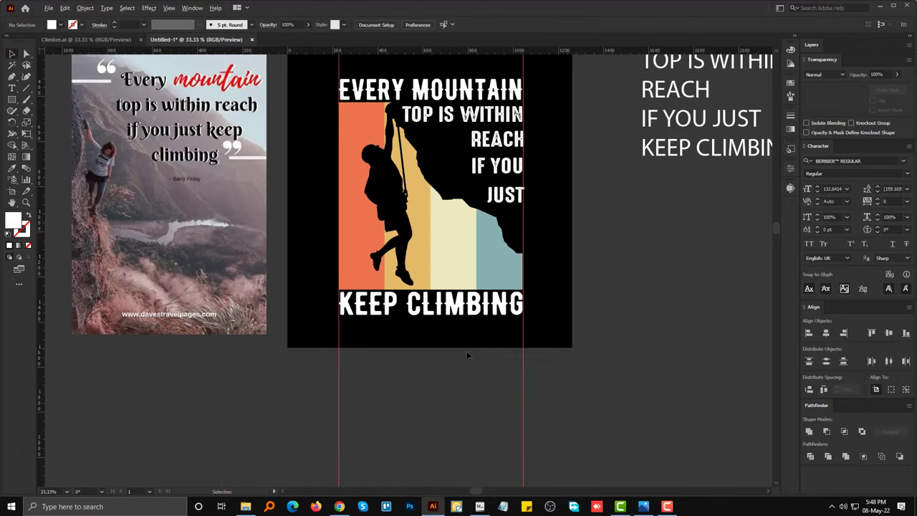
{"action": "scroll", "coordinate": [467, 354], "scroll_direction": "up", "scroll_amount": 2}
{"action": "scroll", "coordinate": [487, 358], "scroll_direction": "right", "scroll_amount": 3}
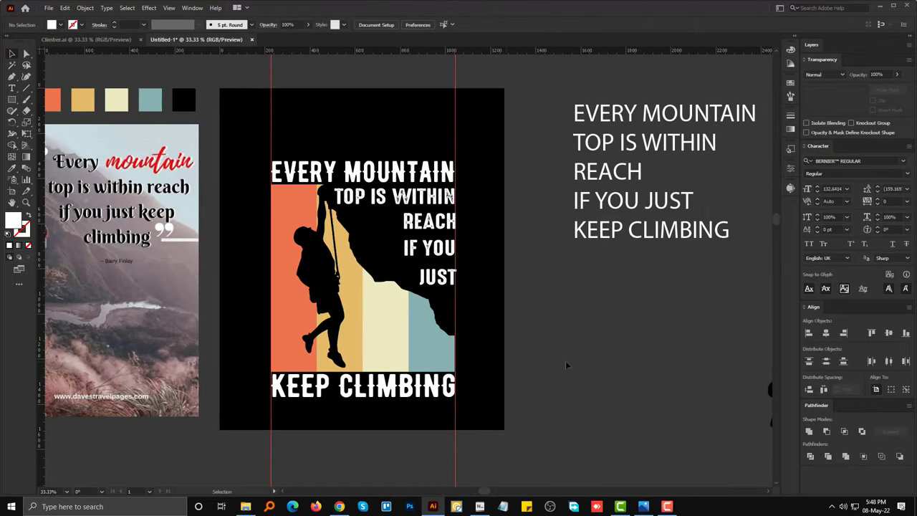
{"action": "scroll", "coordinate": [402, 269], "scroll_direction": "up", "scroll_amount": 1, "text": "alt"}
Step: Enlarge REACH toward the left and move it up closer to TOP IS WITHIN
{"action": "left_click_drag", "start_coordinate": [389, 242], "coordinate": [383, 293]}
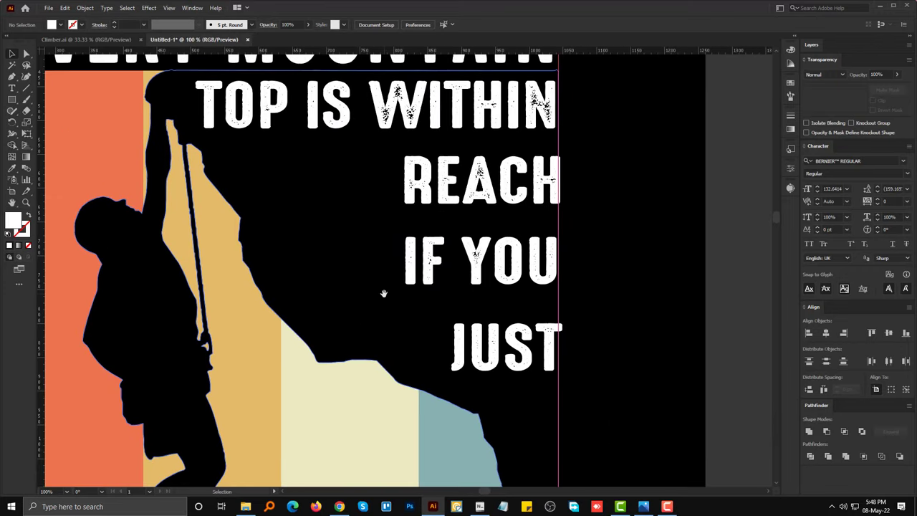
{"action": "left_click_drag", "start_coordinate": [679, 323], "coordinate": [631, 351]}
{"action": "left_click", "coordinate": [525, 398]}
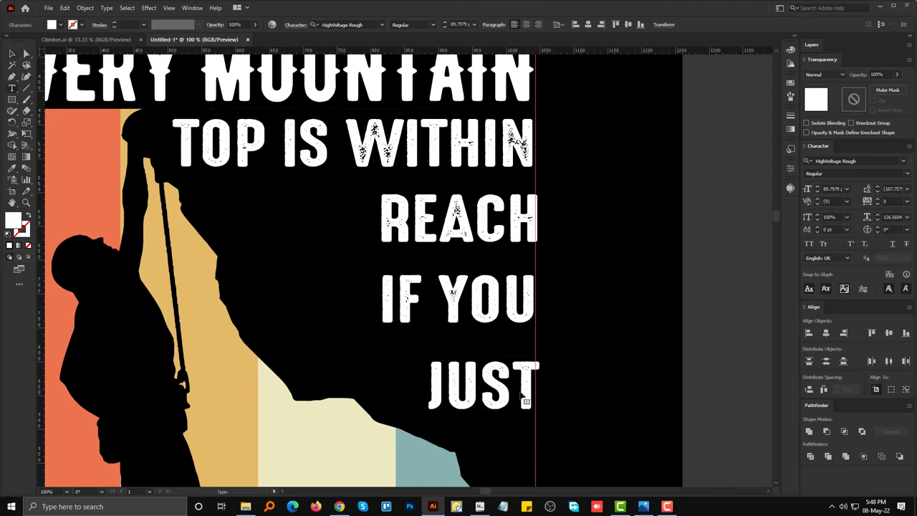
{"action": "left_click", "coordinate": [686, 289]}
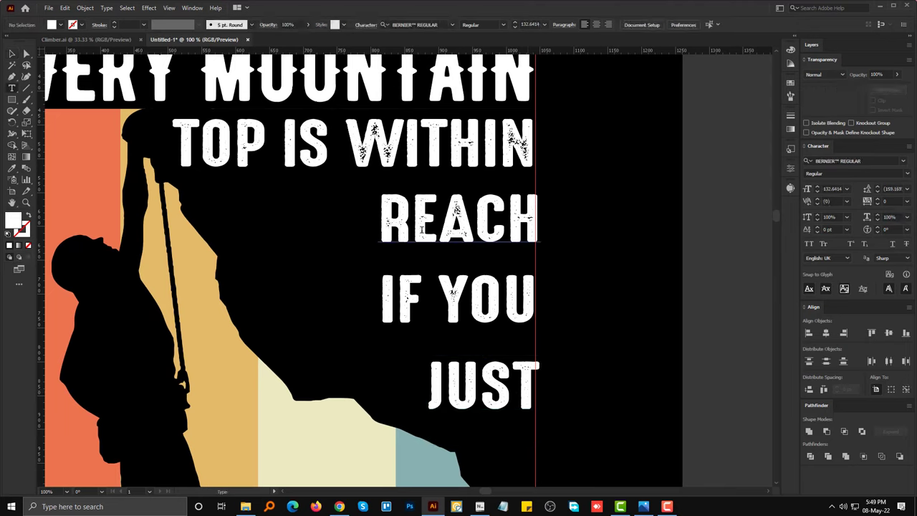
{"action": "left_click", "coordinate": [421, 228]}
{"action": "left_click", "coordinate": [12, 56]}
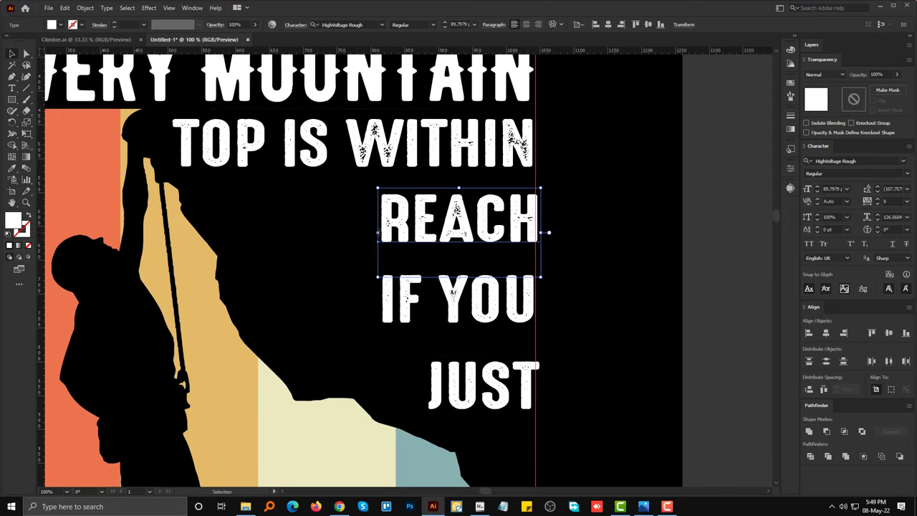
{"action": "double_click", "coordinate": [399, 229]}
{"action": "key", "text": "Escape"}
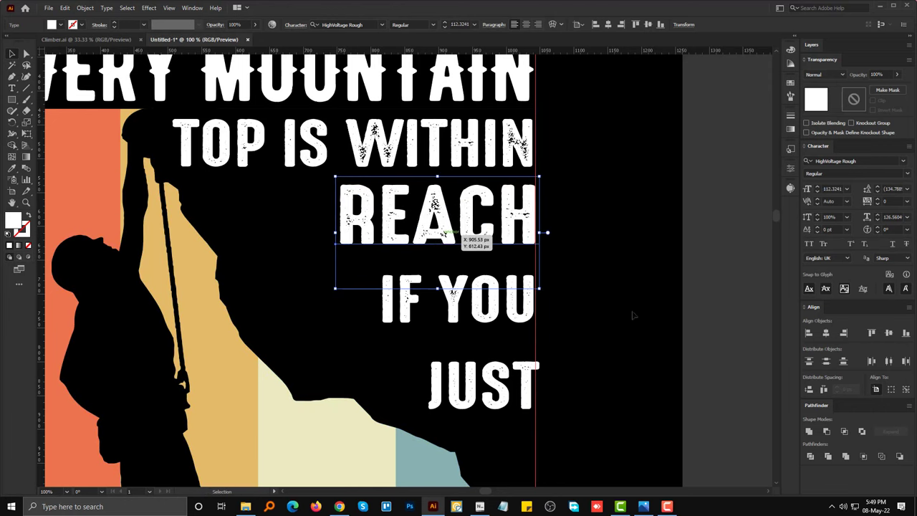
{"action": "left_click", "coordinate": [630, 317]}
{"action": "left_click", "coordinate": [418, 315]}
{"action": "left_click", "coordinate": [370, 225]}
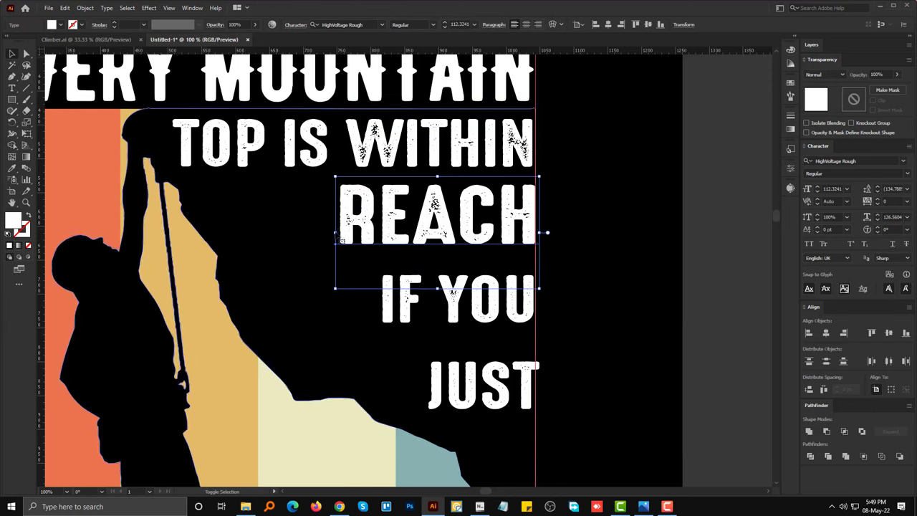
{"action": "left_click_drag", "start_coordinate": [337, 230], "coordinate": [319, 239]}
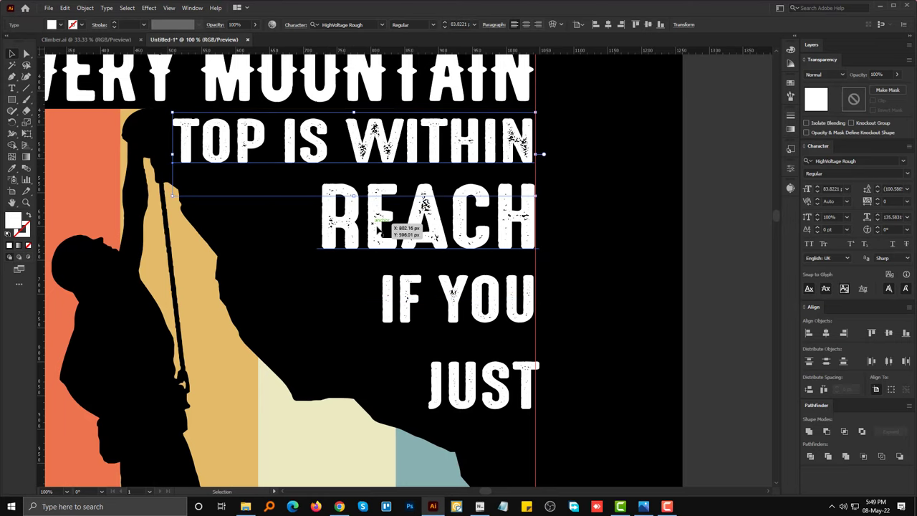
{"action": "key", "text": "t"}
{"action": "key", "text": "v"}
{"action": "left_click_drag", "start_coordinate": [377, 237], "coordinate": [377, 228]}
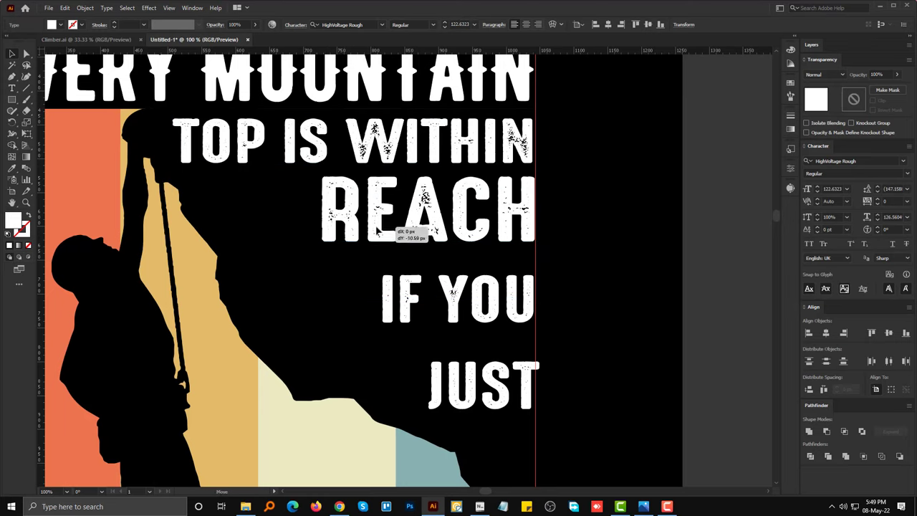
Step: Reposition IF YOU between REACH and JUST and enlarge it toward the left
{"action": "left_click", "coordinate": [405, 298]}
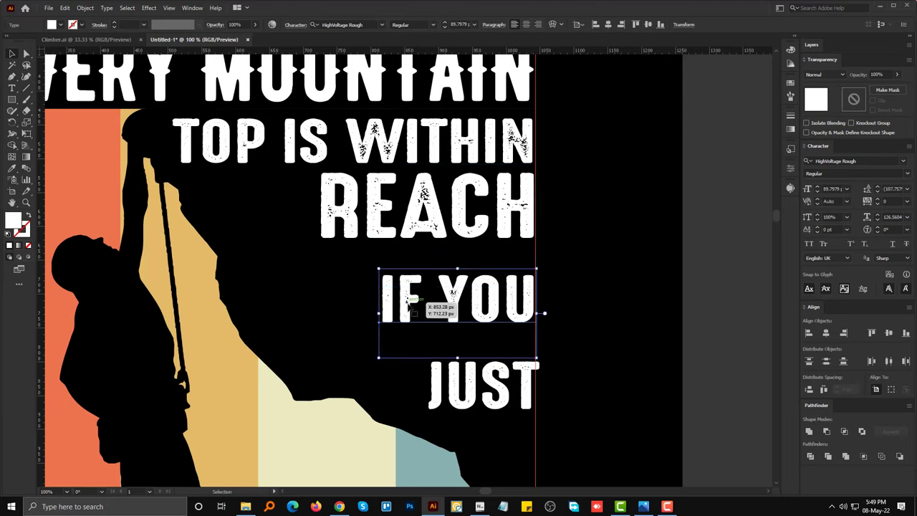
{"action": "key", "text": "i"}
{"action": "left_click", "coordinate": [434, 136]}
{"action": "left_click", "coordinate": [12, 53]}
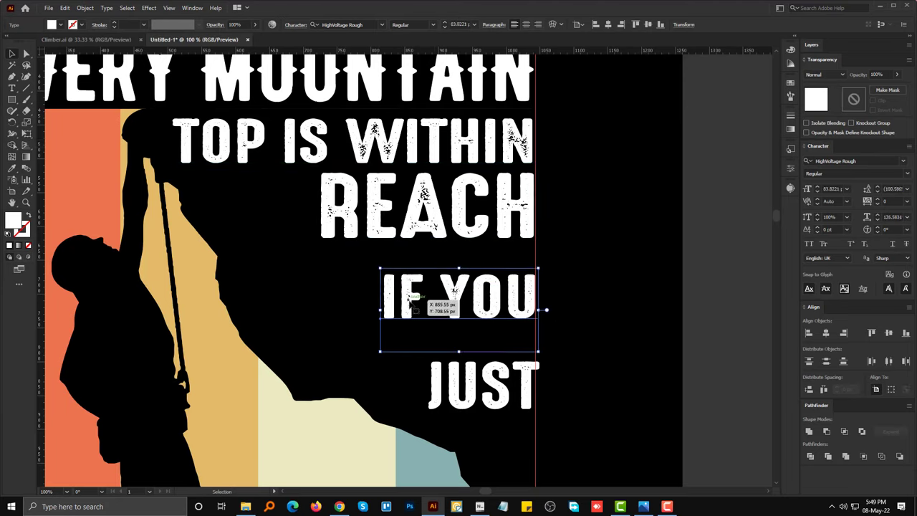
{"action": "left_click_drag", "start_coordinate": [409, 303], "coordinate": [409, 285]}
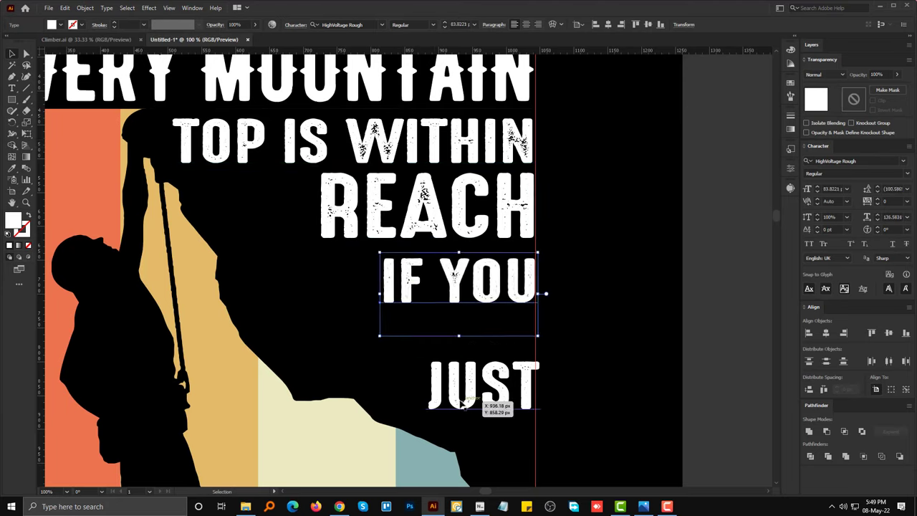
{"action": "left_click", "coordinate": [494, 401]}
{"action": "left_click_drag", "start_coordinate": [408, 401], "coordinate": [409, 406]}
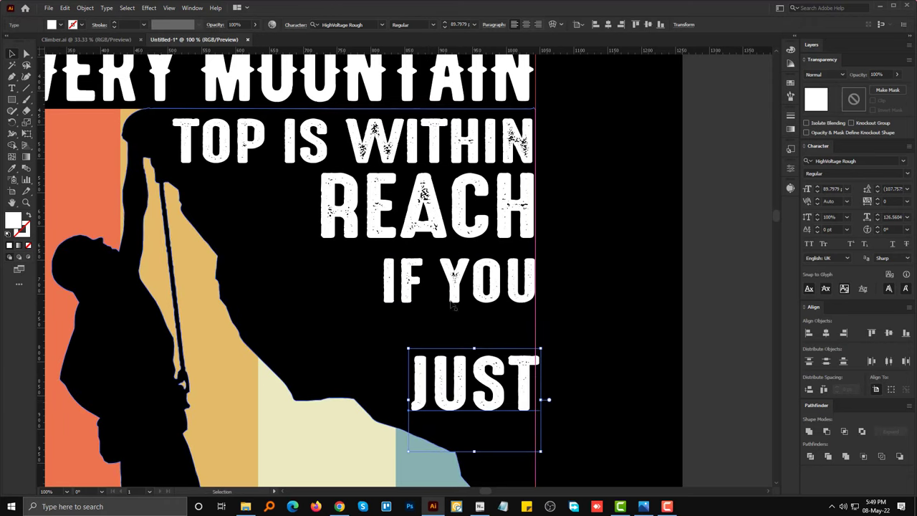
{"action": "left_click_drag", "start_coordinate": [469, 290], "coordinate": [469, 319]}
{"action": "left_click_drag", "start_coordinate": [385, 327], "coordinate": [357, 328]}
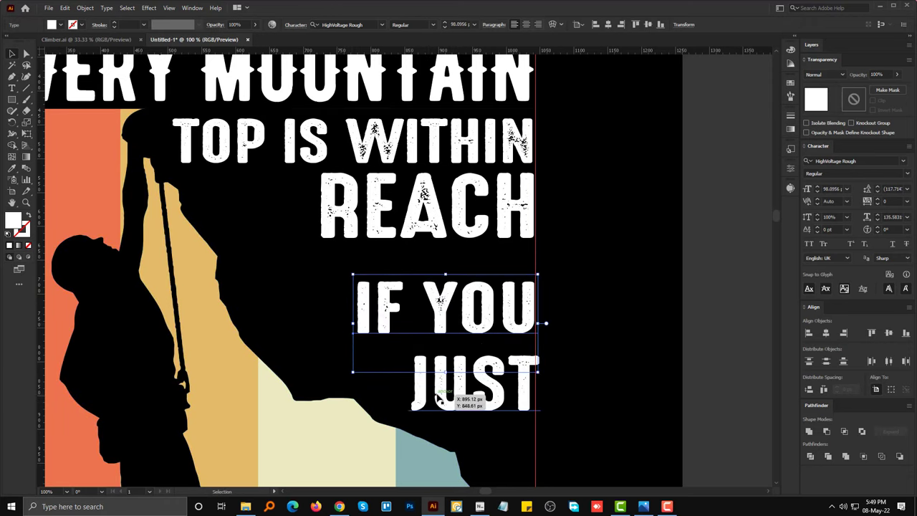
Step: Nudge JUST slightly left and enlarge REACH further toward the left
{"action": "left_click", "coordinate": [466, 395]}
{"action": "key", "text": "ctrl+shift+a"}
{"action": "key", "text": "Escape"}
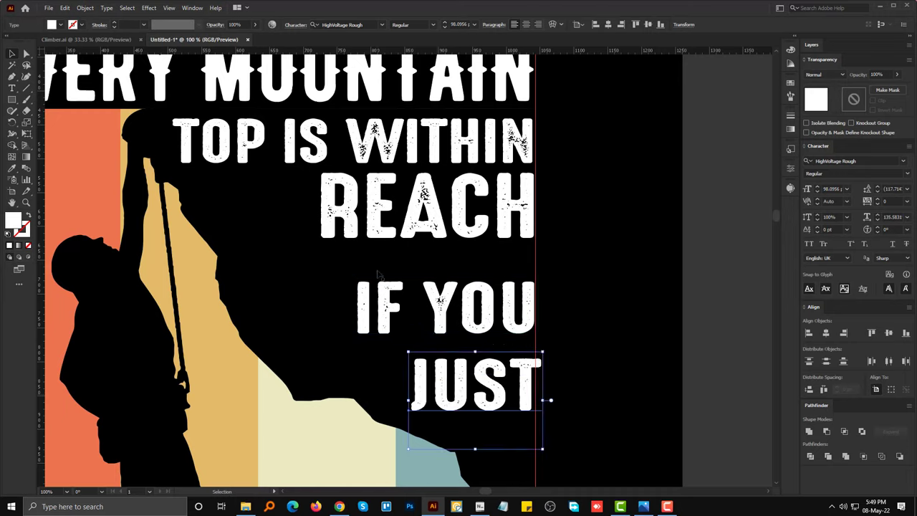
{"action": "key", "text": "Left"}
{"action": "key", "text": "Left"}
{"action": "key", "text": "Left"}
{"action": "key", "text": "Left"}
{"action": "key", "text": "Left"}
{"action": "key", "text": "Left"}
{"action": "key", "text": "Left"}
{"action": "key", "text": "Left"}
{"action": "key", "text": "Left"}
{"action": "left_click", "coordinate": [504, 319]}
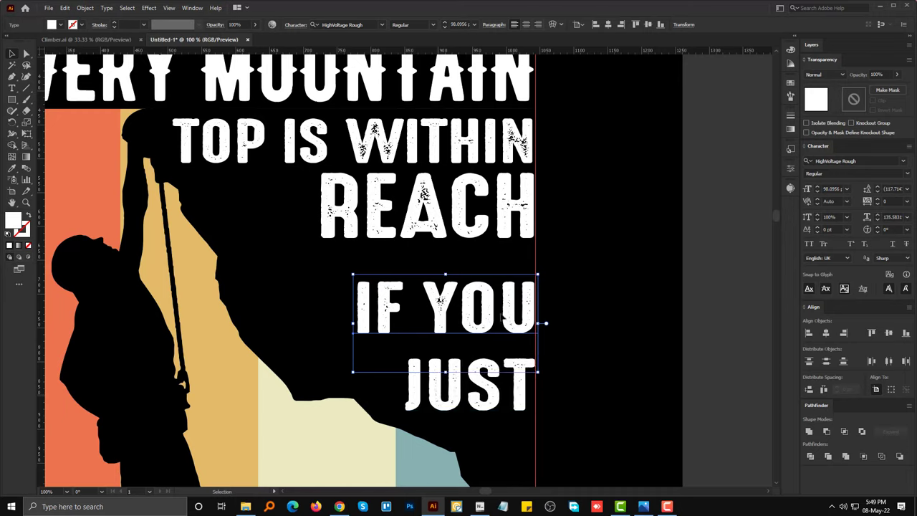
{"action": "key", "text": "ctrl+z"}
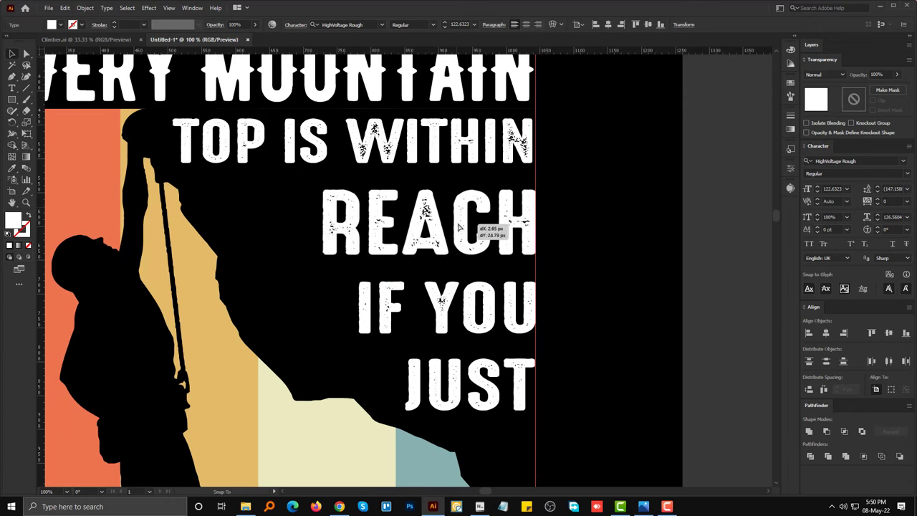
{"action": "left_click", "coordinate": [486, 227]}
{"action": "left_click_drag", "start_coordinate": [317, 241], "coordinate": [287, 242]}
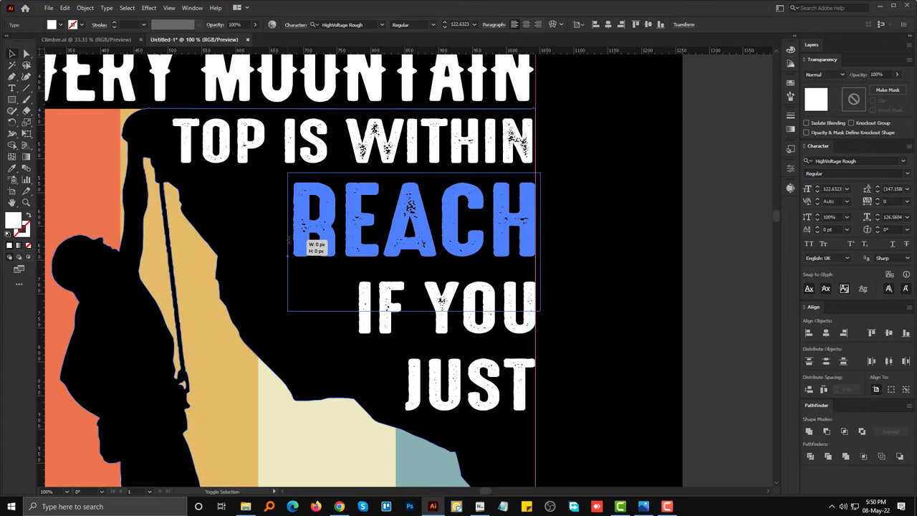
{"action": "left_click", "coordinate": [698, 286]}
Step: Pan and zoom to bring the headline and rock edge into view
{"action": "scroll", "coordinate": [699, 285], "scroll_direction": "down", "scroll_amount": 3}
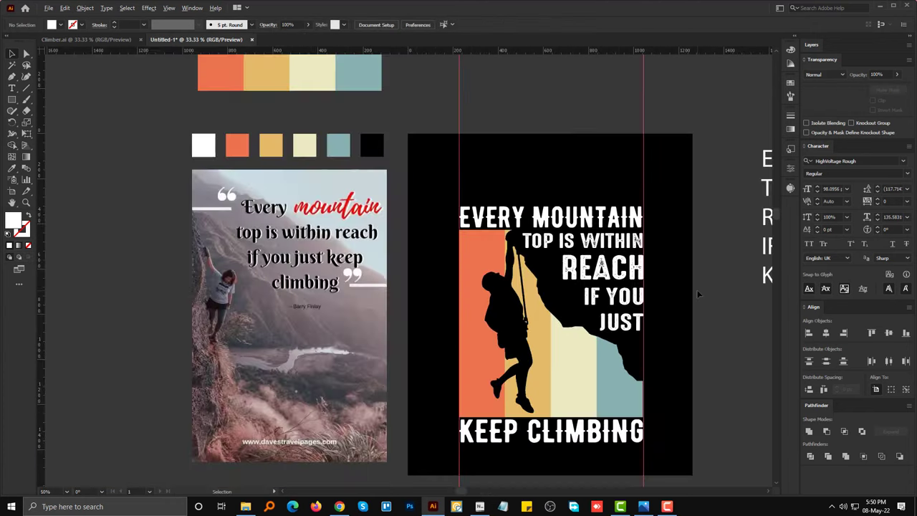
{"action": "left_click_drag", "start_coordinate": [697, 379], "coordinate": [574, 307]}
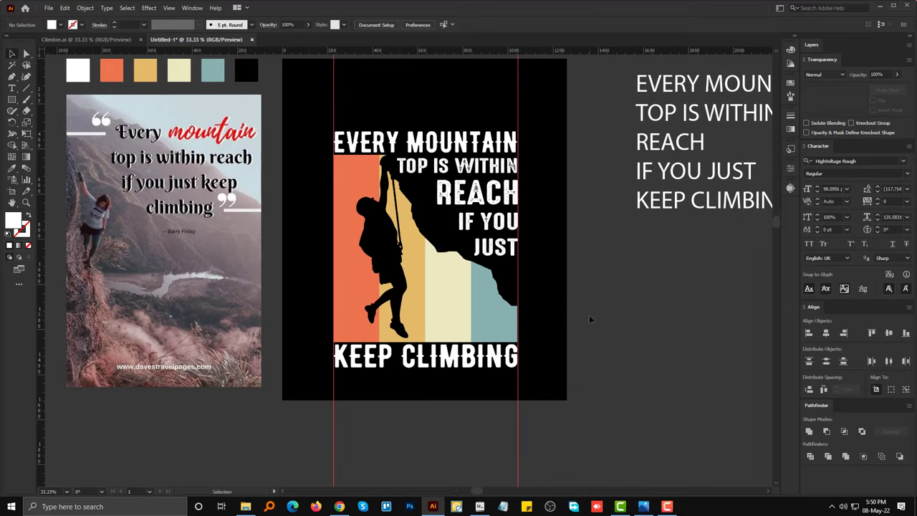
{"action": "scroll", "coordinate": [448, 248], "scroll_direction": "up", "scroll_amount": 3}
{"action": "left_click_drag", "start_coordinate": [454, 311], "coordinate": [452, 384]}
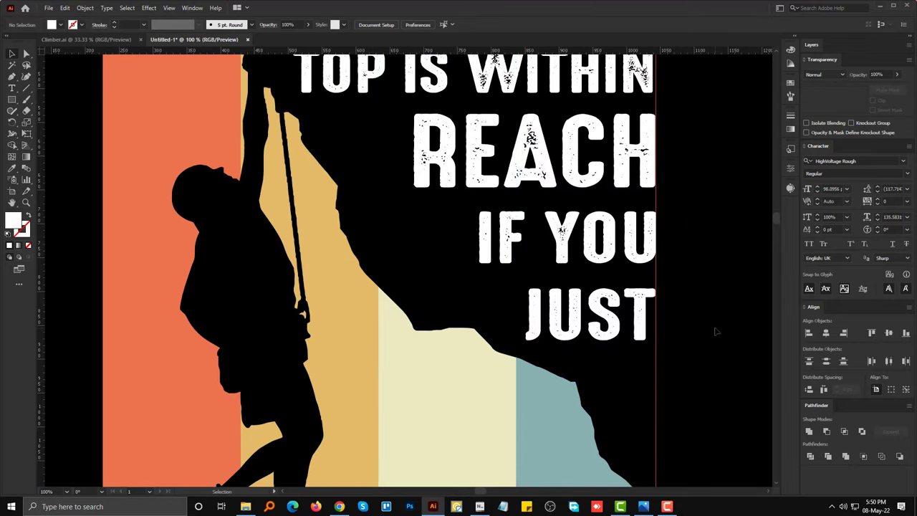
{"action": "left_click", "coordinate": [354, 234]}
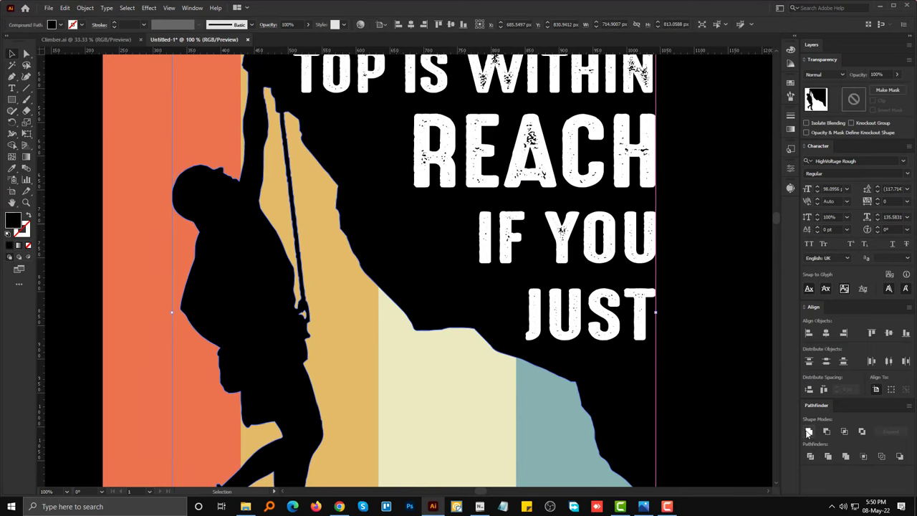
{"action": "left_click", "coordinate": [731, 319]}
Step: Pen-draw a closed shape along the rock edge from the rope top to the beige stripe
{"action": "right_click", "coordinate": [11, 76]}
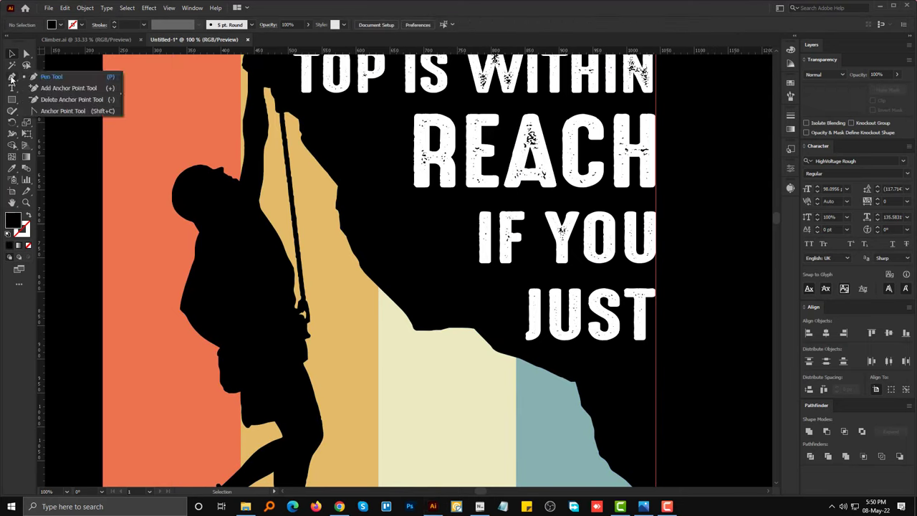
{"action": "left_click", "coordinate": [54, 76]}
{"action": "left_click", "coordinate": [288, 116]}
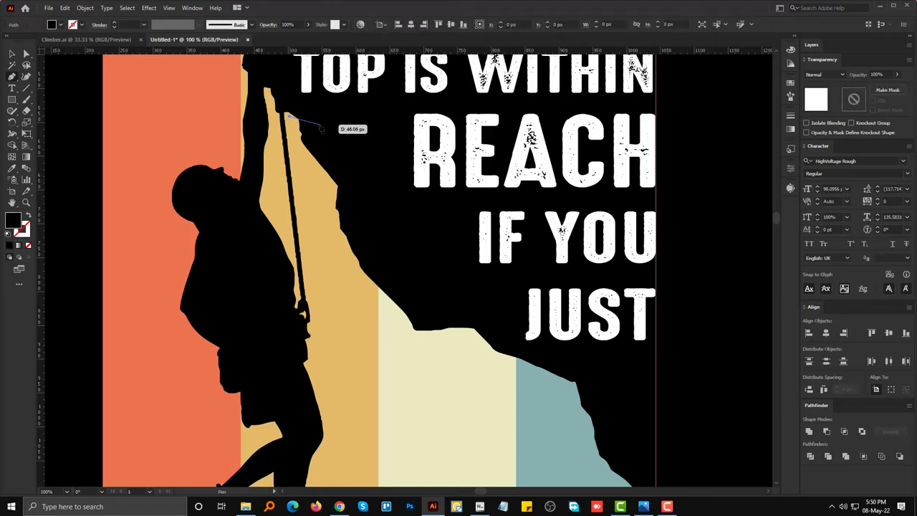
{"action": "left_click", "coordinate": [306, 124]}
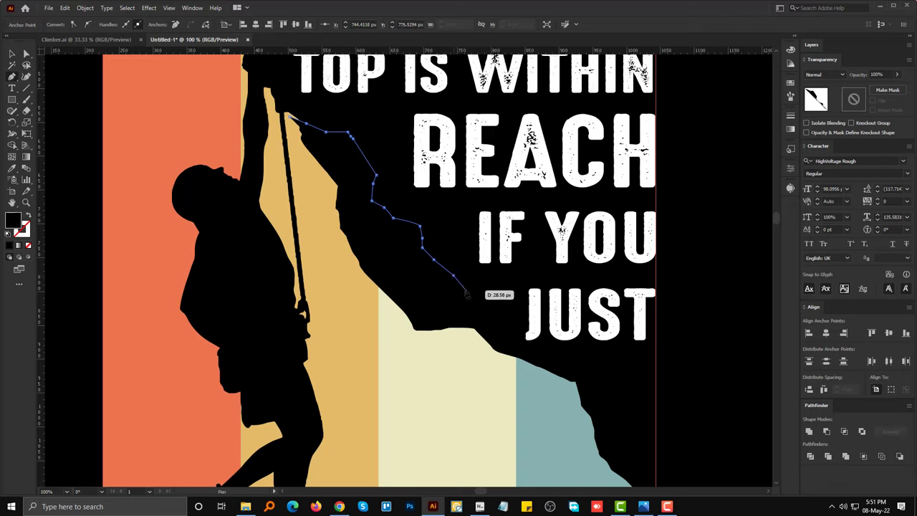
{"action": "left_click_drag", "start_coordinate": [478, 309], "coordinate": [493, 320]}
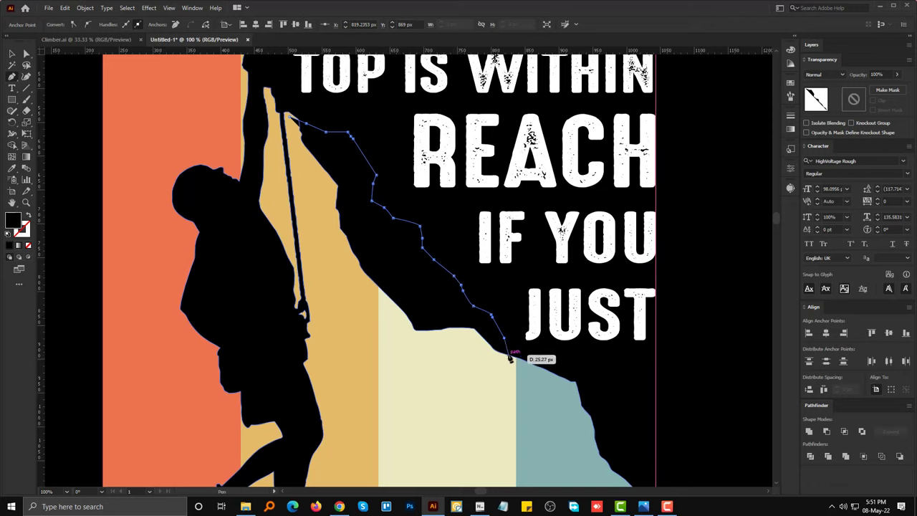
{"action": "left_click", "coordinate": [493, 374]}
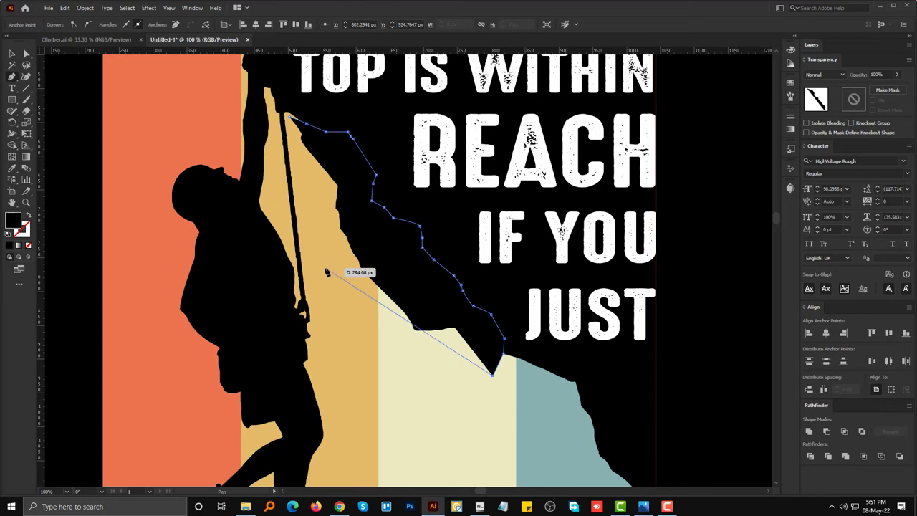
{"action": "left_click", "coordinate": [288, 114]}
{"action": "key", "text": "v"}
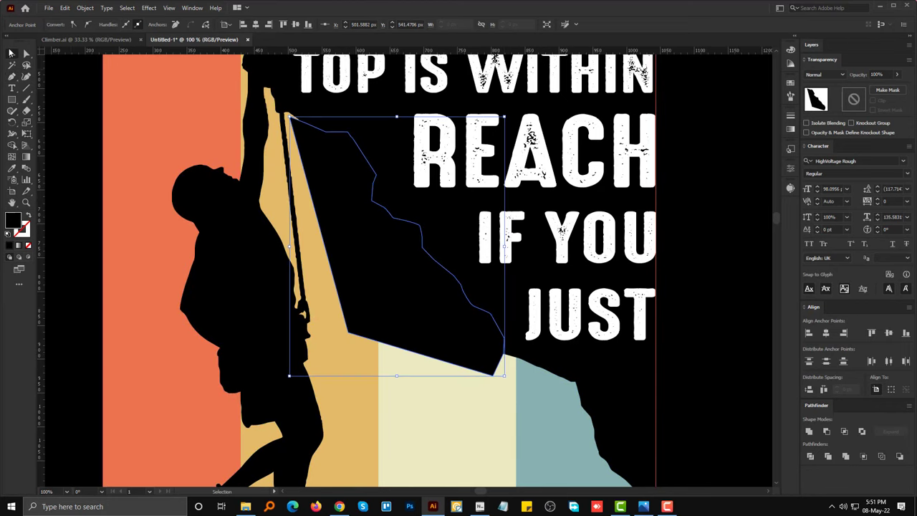
{"action": "left_click", "coordinate": [825, 430]}
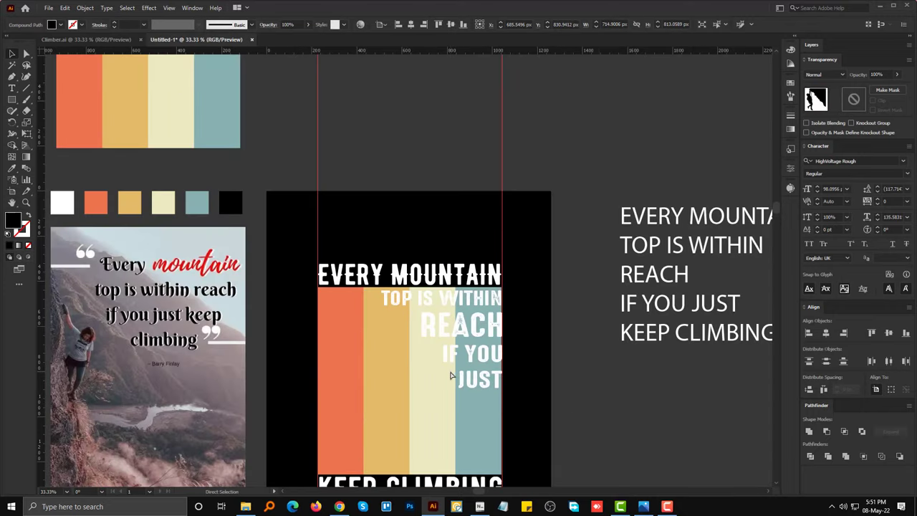
Step: Nudge the quote text block back into place and recentre the artboard view
{"action": "left_click", "coordinate": [484, 385]}
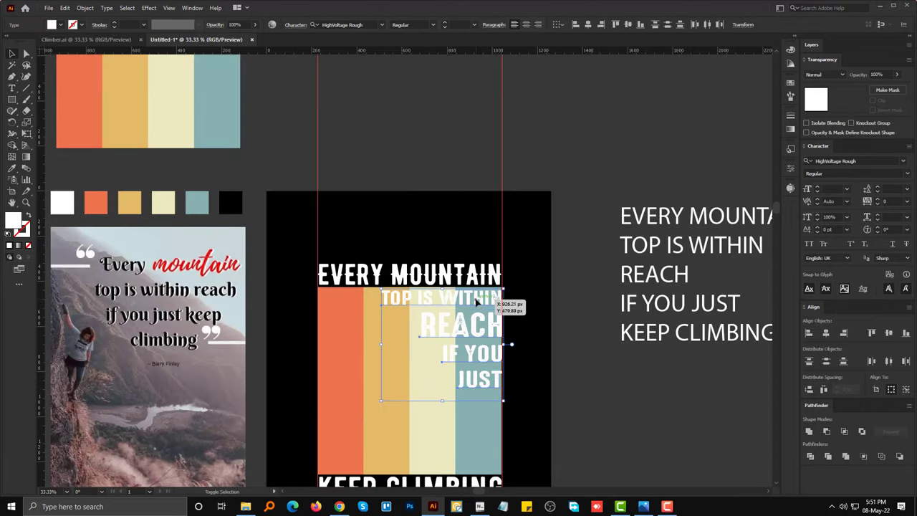
{"action": "left_click_drag", "start_coordinate": [478, 300], "coordinate": [479, 301]}
{"action": "left_click", "coordinate": [600, 383]}
{"action": "scroll", "coordinate": [585, 360], "scroll_direction": "down", "scroll_amount": 3}
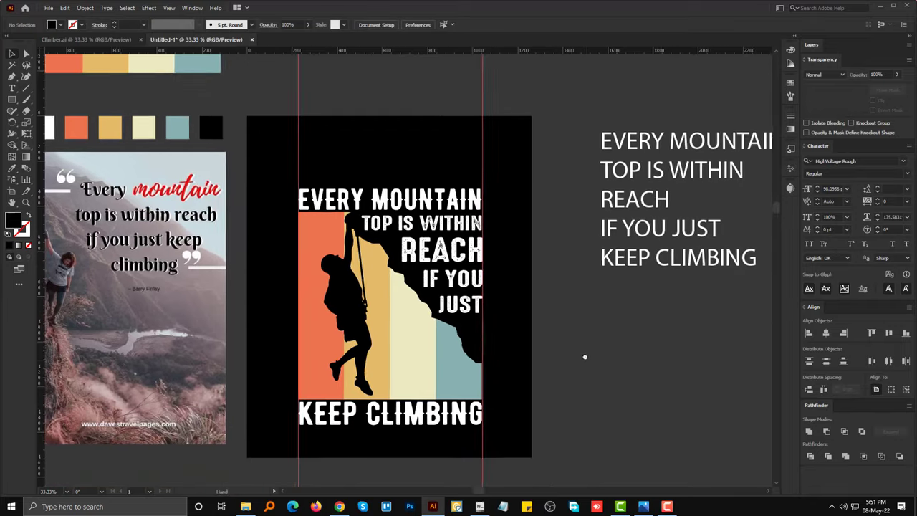
{"action": "scroll", "coordinate": [543, 356], "scroll_direction": "up", "scroll_amount": 1}
{"action": "left_click_drag", "start_coordinate": [534, 395], "coordinate": [570, 392]}
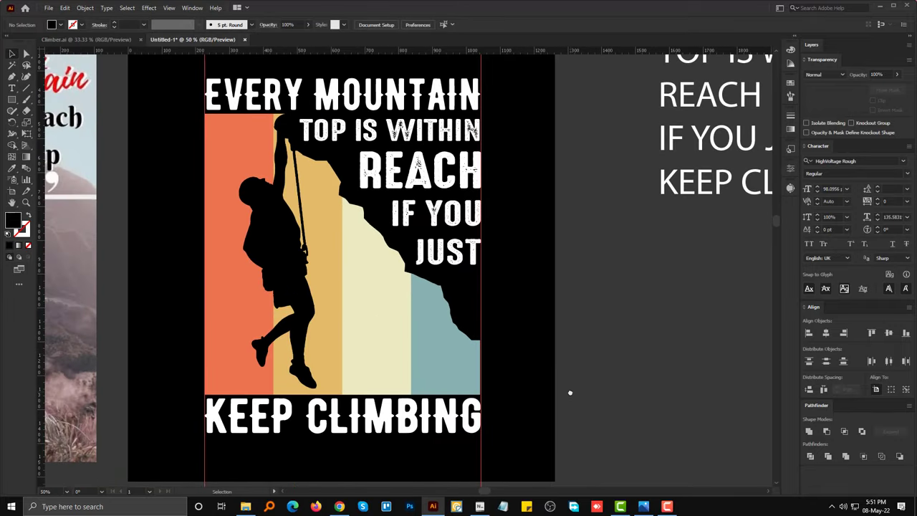
Step: Remove the cliff's corner anchor so its lower edge curves smoothly to the artboard edge
{"action": "left_click", "coordinate": [485, 351]}
{"action": "scroll", "coordinate": [484, 352], "scroll_direction": "up", "scroll_amount": 3}
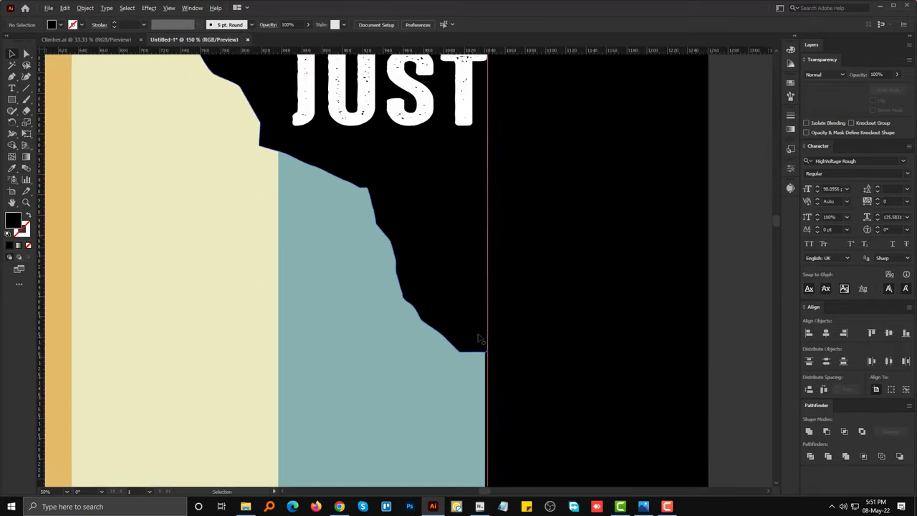
{"action": "scroll", "coordinate": [479, 348], "scroll_direction": "up", "scroll_amount": 1}
{"action": "key", "text": "p"}
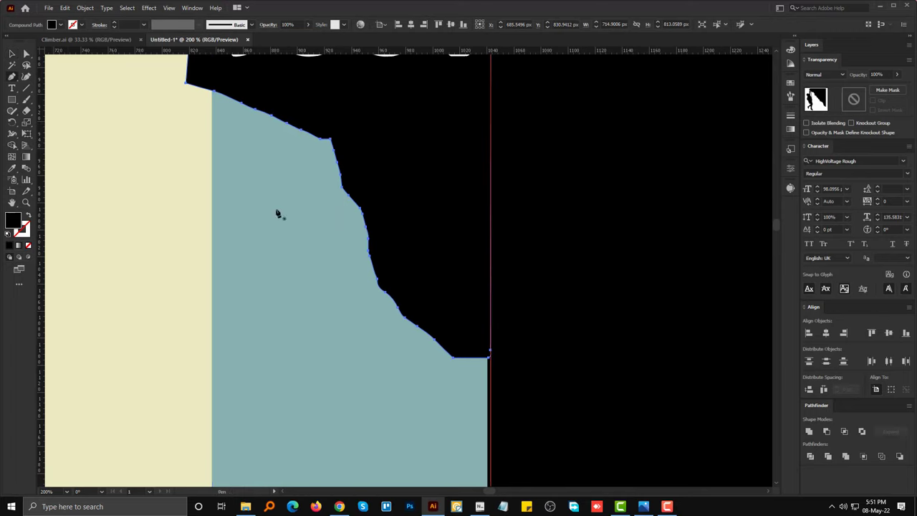
{"action": "left_click", "coordinate": [454, 356]}
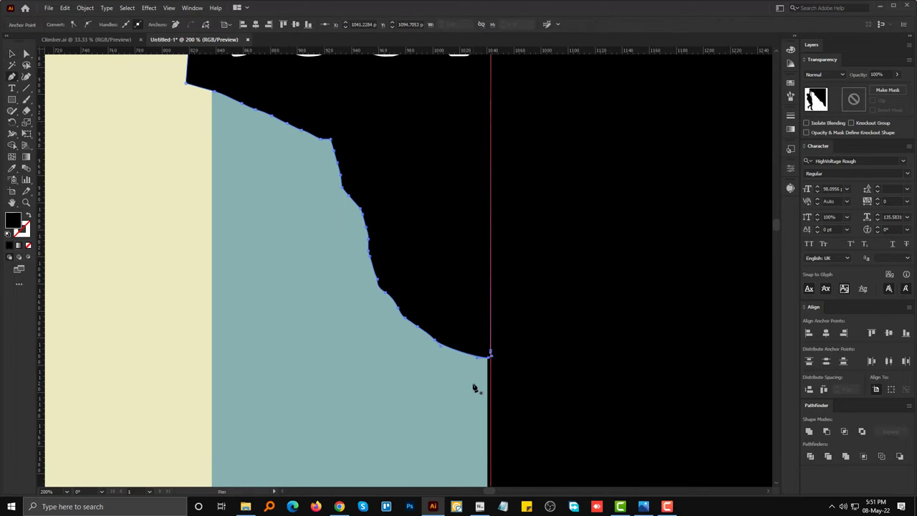
{"action": "key", "text": "v"}
{"action": "left_click", "coordinate": [616, 280]}
{"action": "scroll", "coordinate": [645, 267], "scroll_direction": "down", "scroll_amount": 2}
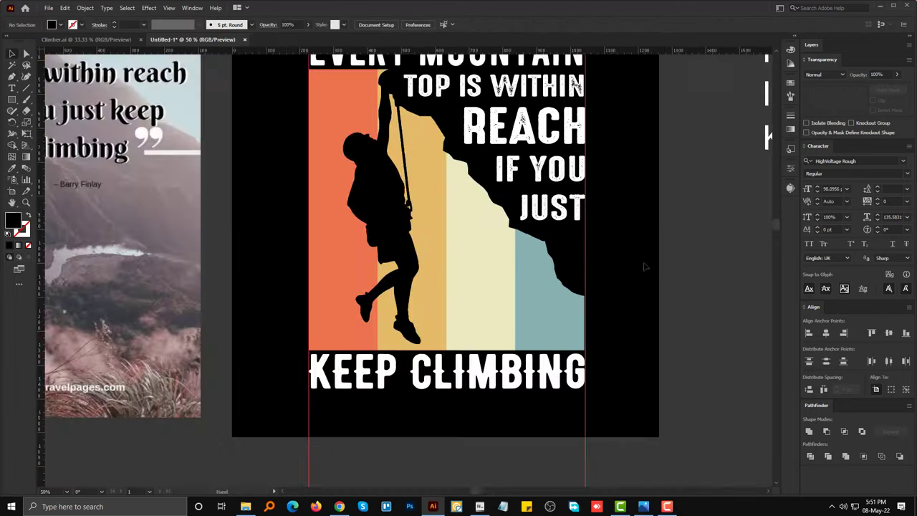
{"action": "scroll", "coordinate": [593, 351], "scroll_direction": "down", "scroll_amount": 1}
{"action": "scroll", "coordinate": [593, 351], "scroll_direction": "down", "scroll_amount": 1}
{"action": "scroll", "coordinate": [593, 351], "scroll_direction": "right", "scroll_amount": 2}
Step: Duplicate all six quote lines onto the pasteboard below-right of the poster
{"action": "left_click", "coordinate": [441, 310]}
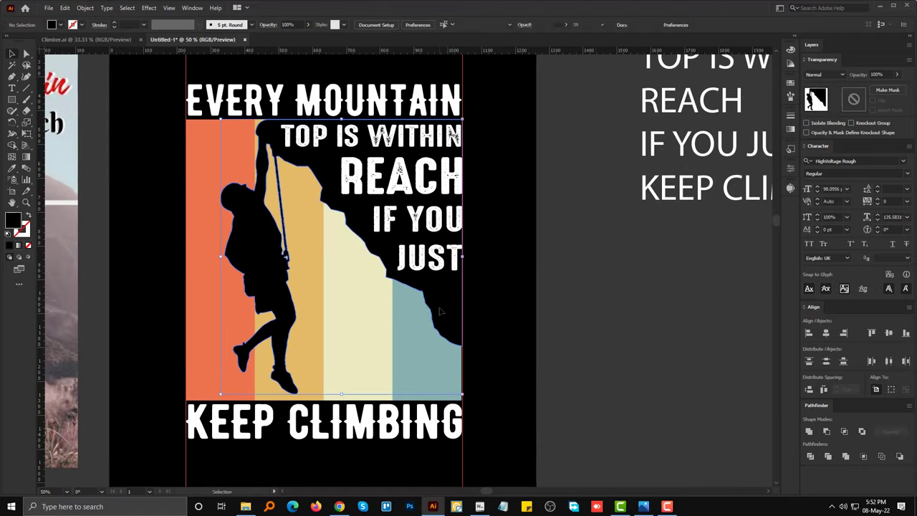
{"action": "left_click", "coordinate": [543, 290]}
{"action": "left_click", "coordinate": [432, 429]}
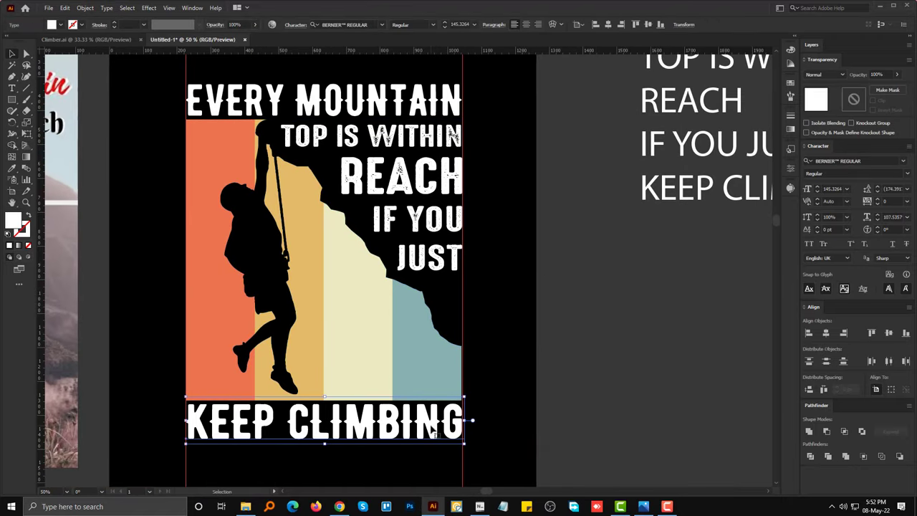
{"action": "left_click", "coordinate": [429, 257], "text": "shift"}
{"action": "left_click", "coordinate": [422, 219], "text": "shift"}
{"action": "left_click", "coordinate": [423, 175], "text": "shift"}
{"action": "left_click", "coordinate": [423, 136], "text": "shift"}
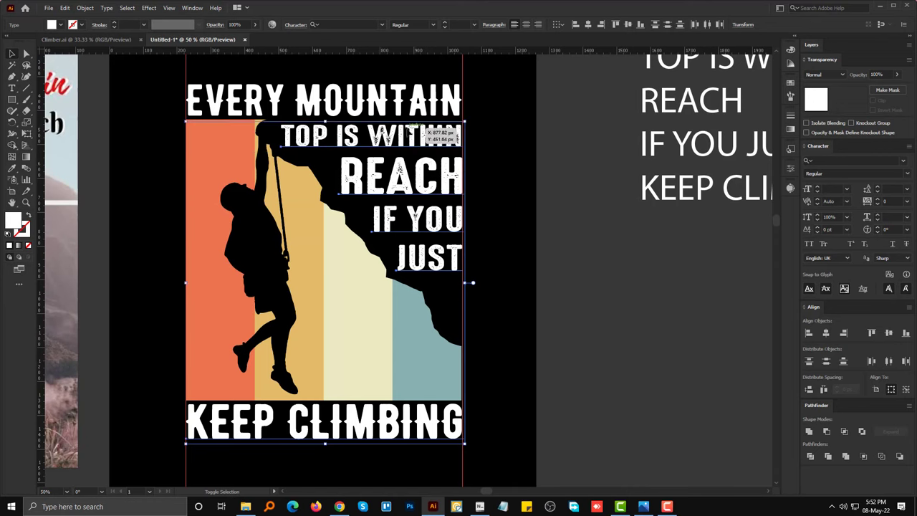
{"action": "left_click", "coordinate": [419, 100], "text": "shift"}
{"action": "scroll", "coordinate": [533, 230], "scroll_direction": "down", "scroll_amount": 3}
{"action": "left_click_drag", "start_coordinate": [509, 230], "coordinate": [649, 380]}
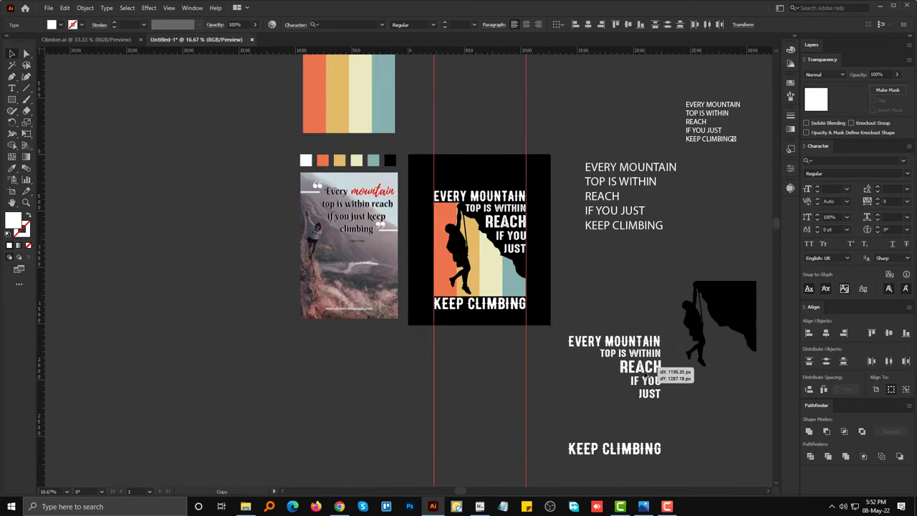
Step: Reselect the six original quote lines, dismiss their context menu, and deselect them
{"action": "scroll", "coordinate": [534, 238], "scroll_direction": "up", "scroll_amount": 3}
{"action": "left_click", "coordinate": [464, 444]}
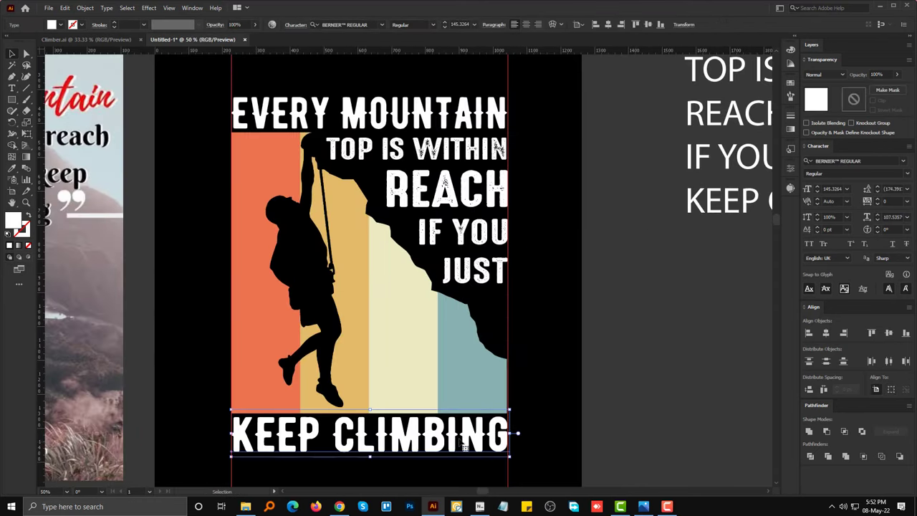
{"action": "left_click", "coordinate": [487, 272], "text": "shift"}
{"action": "left_click", "coordinate": [495, 231], "text": "shift"}
{"action": "left_click", "coordinate": [494, 190], "text": "shift"}
{"action": "left_click", "coordinate": [487, 149], "text": "shift"}
{"action": "left_click", "coordinate": [487, 111], "text": "shift"}
{"action": "right_click", "coordinate": [461, 124]}
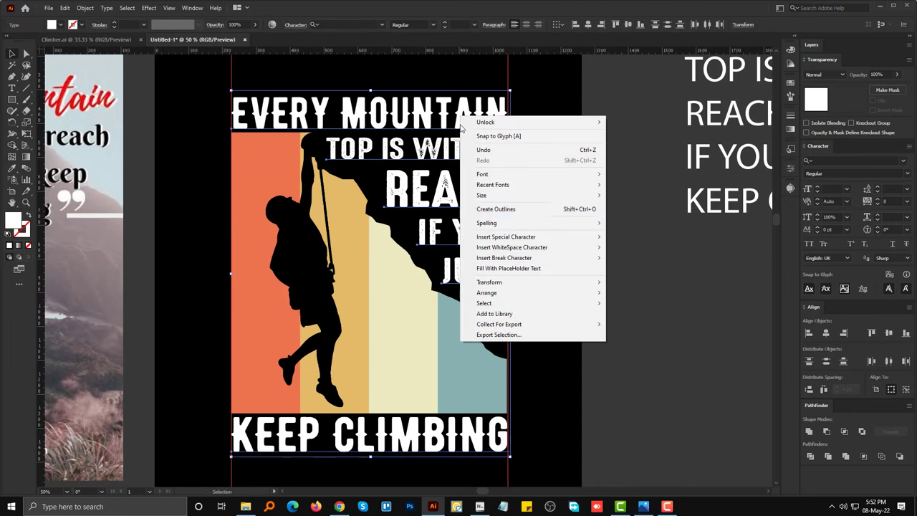
{"action": "key", "text": "Escape"}
{"action": "left_click", "coordinate": [583, 231]}
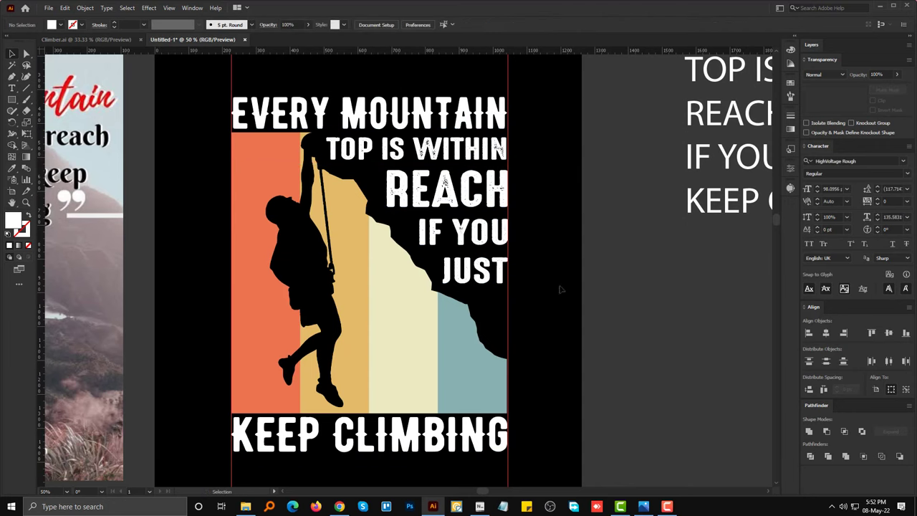
{"action": "scroll", "coordinate": [252, 200], "scroll_direction": "up", "scroll_amount": 3}
Step: Inspect the EVERY MOUNTAIN text and striped background group, then clear the selection
{"action": "scroll", "coordinate": [250, 215], "scroll_direction": "up", "scroll_amount": 4}
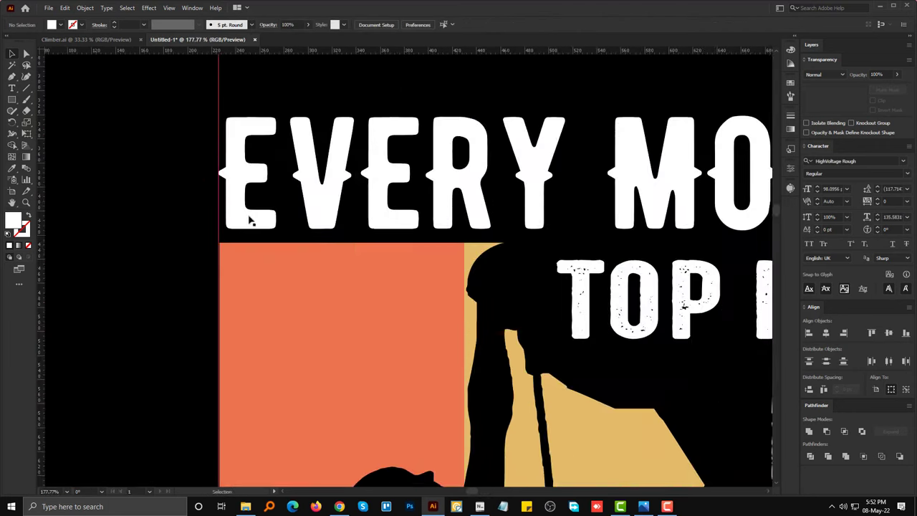
{"action": "left_click", "coordinate": [234, 199]}
{"action": "left_click", "coordinate": [236, 336]}
{"action": "scroll", "coordinate": [145, 194], "scroll_direction": "down", "scroll_amount": 5}
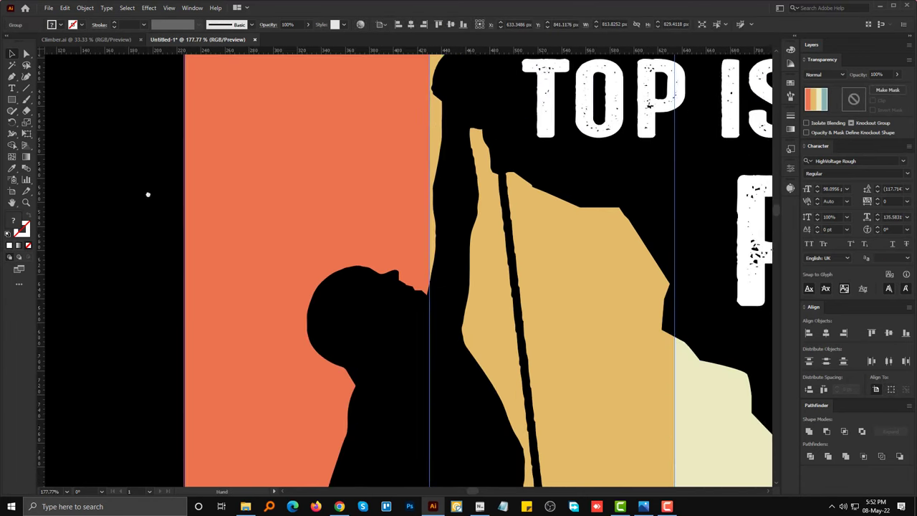
{"action": "scroll", "coordinate": [170, 110], "scroll_direction": "down", "scroll_amount": 2}
{"action": "scroll", "coordinate": [193, 215], "scroll_direction": "down", "scroll_amount": 3}
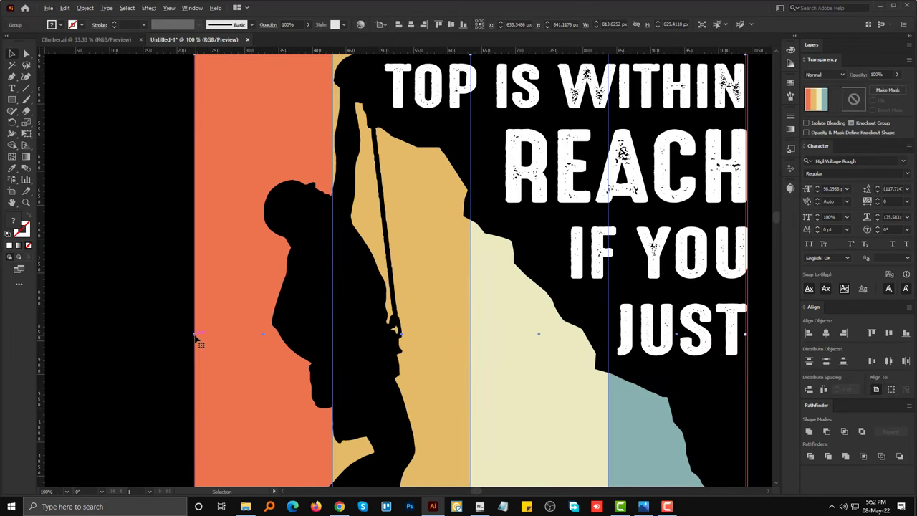
{"action": "scroll", "coordinate": [197, 339], "scroll_direction": "up", "scroll_amount": 5}
{"action": "scroll", "coordinate": [191, 332], "scroll_direction": "up", "scroll_amount": 3}
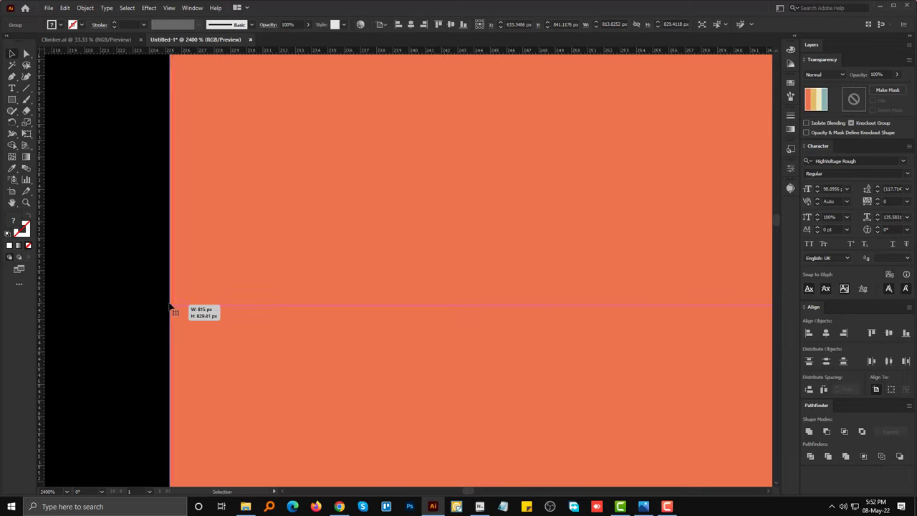
{"action": "left_click", "coordinate": [164, 311]}
Step: Select the poster artwork group and zoom in toward the top quote lines
{"action": "scroll", "coordinate": [164, 311], "scroll_direction": "down", "scroll_amount": 12}
{"action": "scroll", "coordinate": [258, 320], "scroll_direction": "up", "scroll_amount": 1}
{"action": "scroll", "coordinate": [258, 320], "scroll_direction": "up", "scroll_amount": 6}
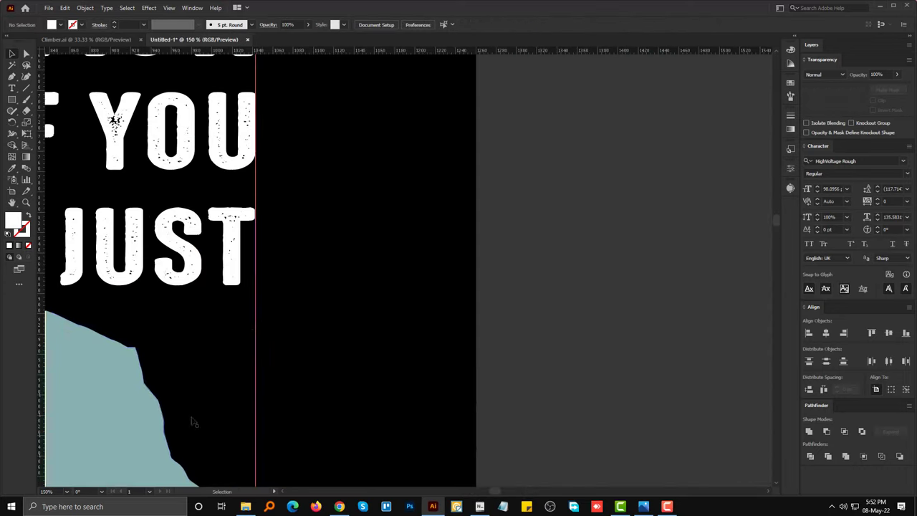
{"action": "left_click", "coordinate": [224, 411]}
{"action": "left_click_drag", "start_coordinate": [256, 256], "coordinate": [261, 264]}
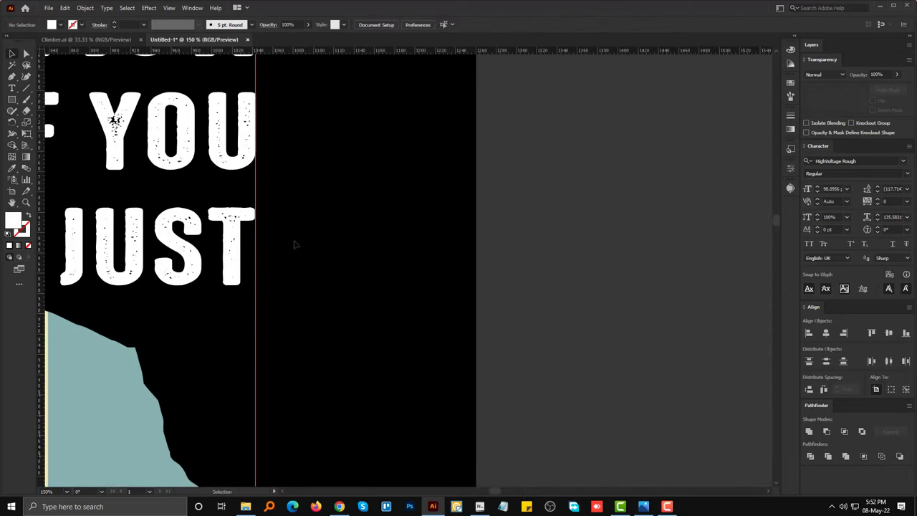
{"action": "scroll", "coordinate": [336, 322], "scroll_direction": "up", "scroll_amount": 5}
{"action": "scroll", "coordinate": [337, 323], "scroll_direction": "left", "scroll_amount": 2}
{"action": "scroll", "coordinate": [369, 358], "scroll_direction": "up", "scroll_amount": 4}
Step: Stretch EVERY MOUNTAIN and TOP IS WITHIN so both end at the artboard's right edge
{"action": "left_click", "coordinate": [344, 219]}
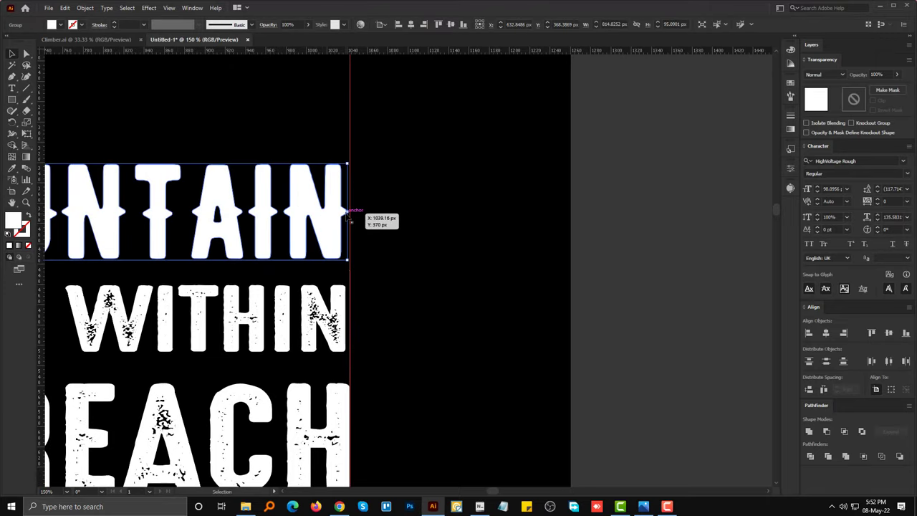
{"action": "mouse_move", "coordinate": [344, 219]}
{"action": "left_mouse_down"}
{"action": "mouse_move", "coordinate": [369, 217]}
{"action": "mouse_move", "coordinate": [355, 228]}
{"action": "left_mouse_up"}
{"action": "left_click", "coordinate": [392, 345]}
{"action": "scroll", "coordinate": [392, 344], "scroll_direction": "down", "scroll_amount": 3}
{"action": "left_click", "coordinate": [347, 229]}
{"action": "left_click", "coordinate": [379, 301]}
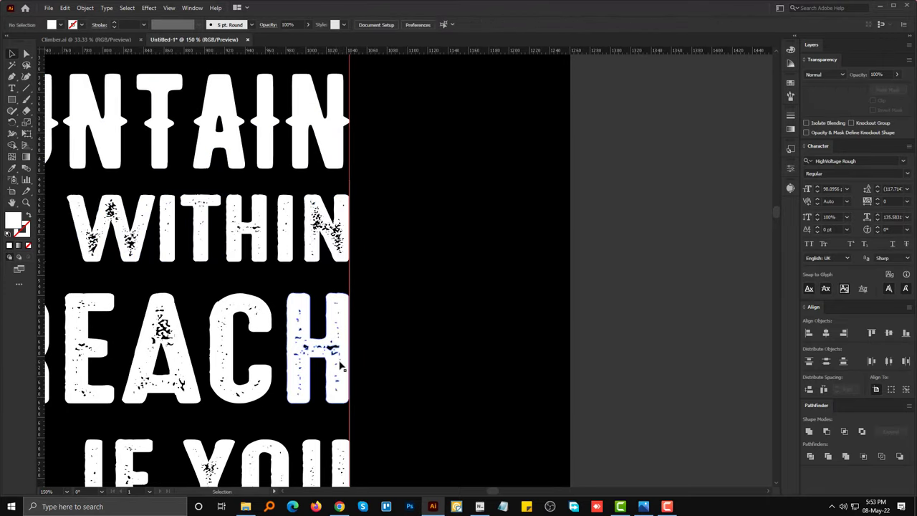
{"action": "scroll", "coordinate": [408, 251], "scroll_direction": "down", "scroll_amount": 6}
{"action": "scroll", "coordinate": [443, 348], "scroll_direction": "down", "scroll_amount": 2, "text": "alt"}
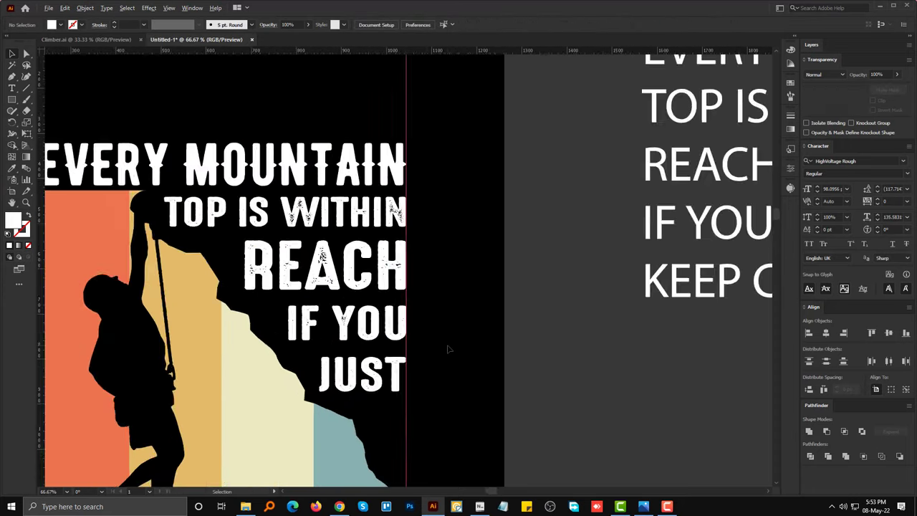
{"action": "scroll", "coordinate": [444, 362], "scroll_direction": "down", "scroll_amount": 1, "text": "alt"}
{"action": "left_click", "coordinate": [410, 371]}
Step: Nudge the REACH line up by about 1 px
{"action": "left_click_drag", "start_coordinate": [414, 334], "coordinate": [411, 220]}
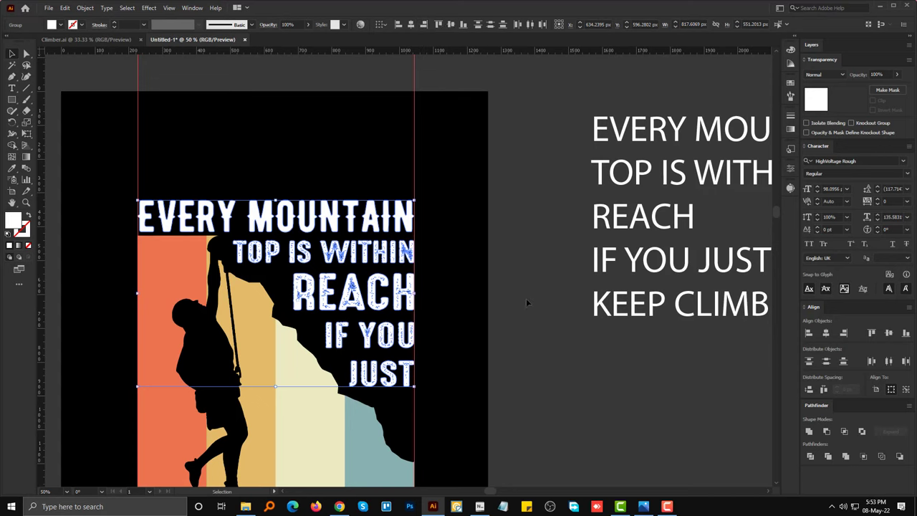
{"action": "left_click", "coordinate": [527, 302]}
{"action": "scroll", "coordinate": [517, 358], "scroll_direction": "down", "scroll_amount": 2}
{"action": "left_click", "coordinate": [391, 249]}
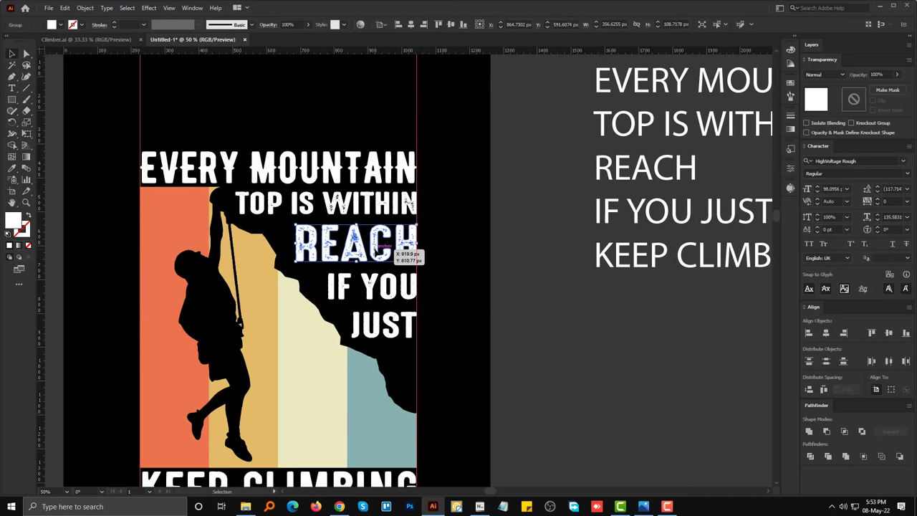
{"action": "left_click_drag", "start_coordinate": [391, 248], "coordinate": [391, 248]}
{"action": "left_click", "coordinate": [470, 222]}
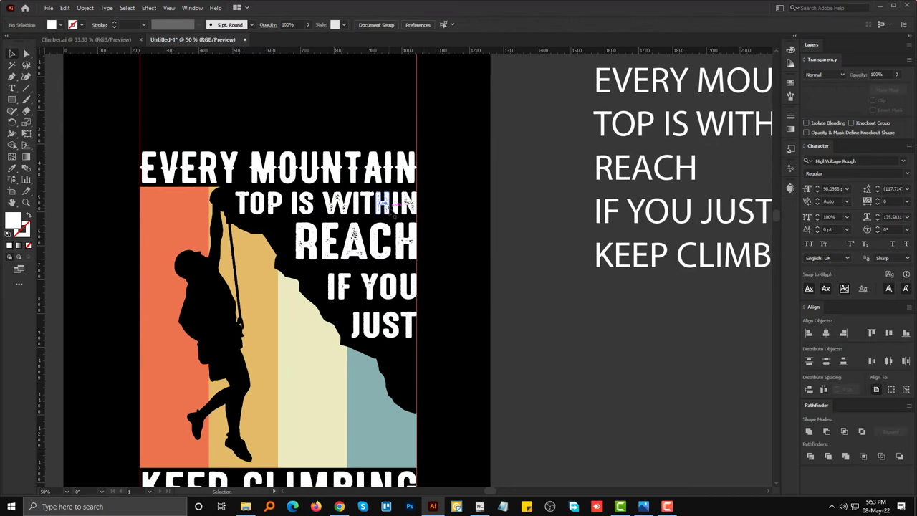
Step: Check the right alignment of the IF YOU, REACH and JUST lines one by one
{"action": "left_click", "coordinate": [372, 288]}
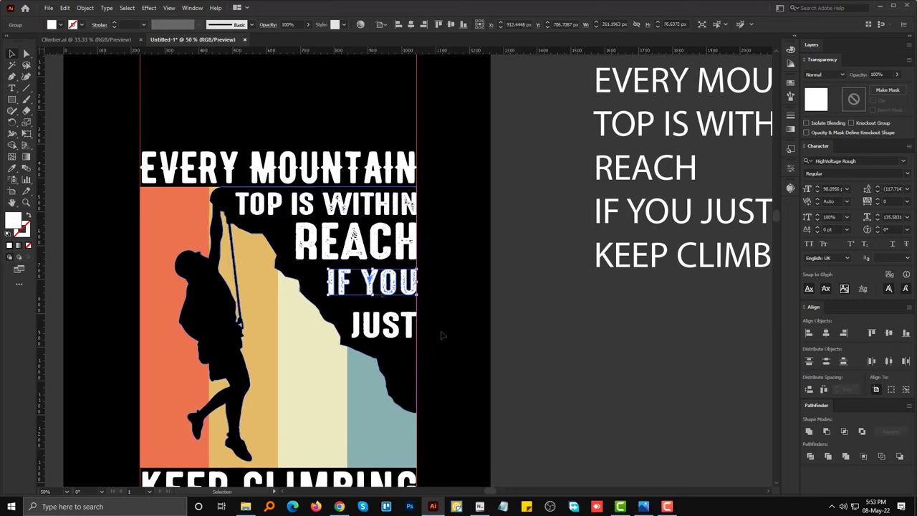
{"action": "left_click", "coordinate": [502, 335]}
{"action": "left_click", "coordinate": [405, 254]}
{"action": "left_click", "coordinate": [458, 291]}
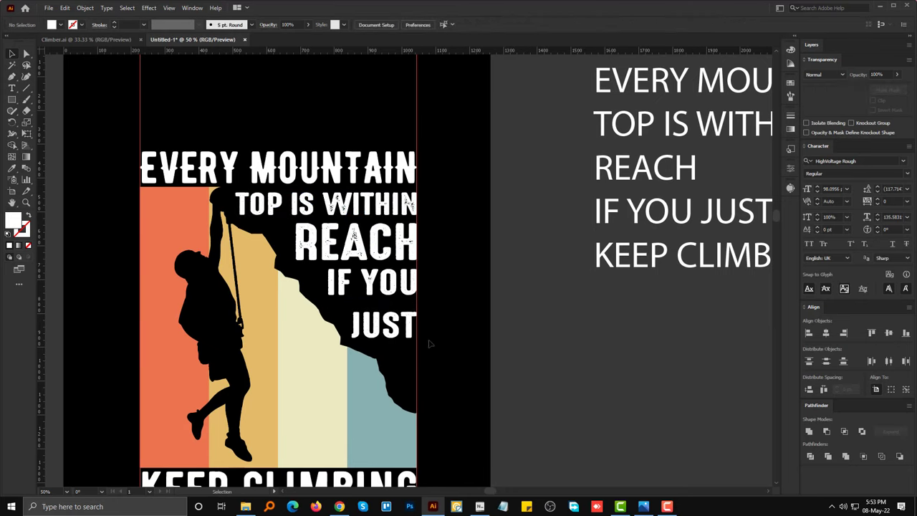
{"action": "left_click", "coordinate": [405, 323]}
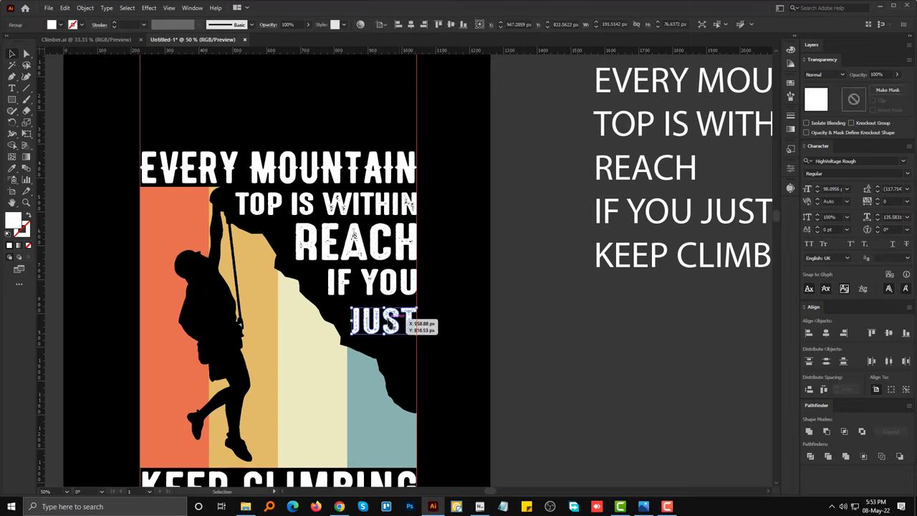
{"action": "left_click", "coordinate": [509, 359]}
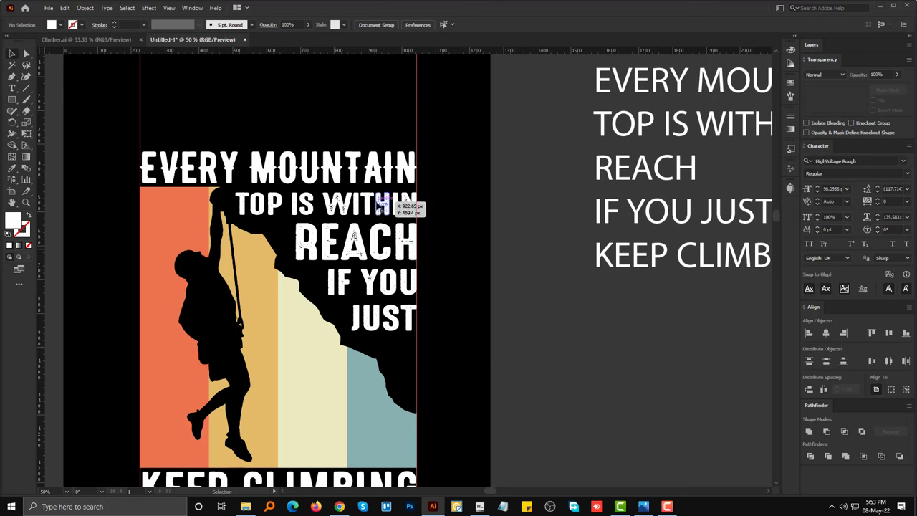
Step: Stretch the TOP IS WITHIN through JUST lines slightly taller from the bottom
{"action": "left_click", "coordinate": [393, 203]}
{"action": "left_click", "coordinate": [353, 237], "text": "shift"}
{"action": "left_click", "coordinate": [401, 283], "text": "shift"}
{"action": "left_click", "coordinate": [401, 319], "text": "shift"}
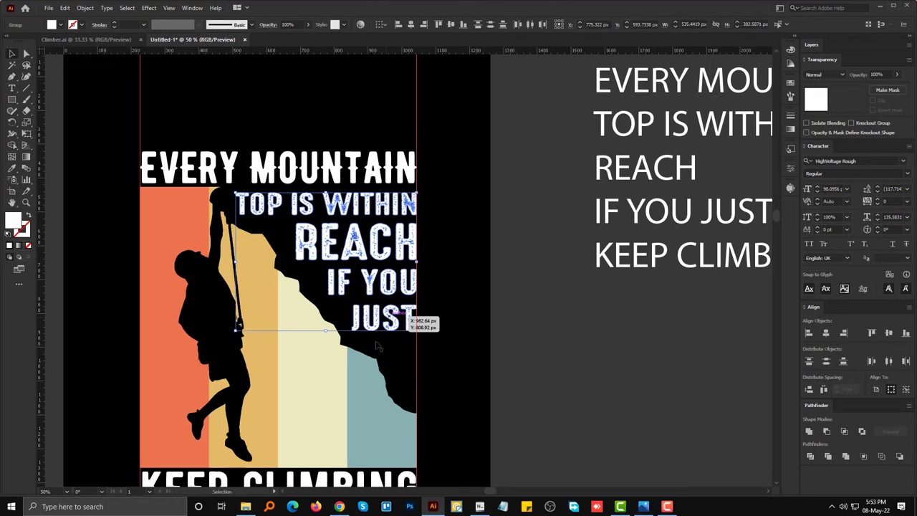
{"action": "left_click_drag", "start_coordinate": [326, 332], "coordinate": [326, 336]}
{"action": "left_click", "coordinate": [522, 357]}
Step: Pan down to the KEEP CLIMBING text and select it
{"action": "mouse_move", "coordinate": [522, 358]}
{"action": "left_mouse_down"}
{"action": "mouse_move", "coordinate": [546, 237]}
{"action": "mouse_move", "coordinate": [453, 325]}
{"action": "mouse_move", "coordinate": [442, 358]}
{"action": "left_mouse_up"}
{"action": "scroll", "coordinate": [454, 386], "scroll_direction": "up", "scroll_amount": 3}
{"action": "scroll", "coordinate": [438, 380], "scroll_direction": "up", "scroll_amount": 2}
{"action": "left_click", "coordinate": [416, 379]}
Step: Review the quote lines and climber silhouette, then deselect and reposition the artboard view
{"action": "scroll", "coordinate": [489, 356], "scroll_direction": "down", "scroll_amount": 3}
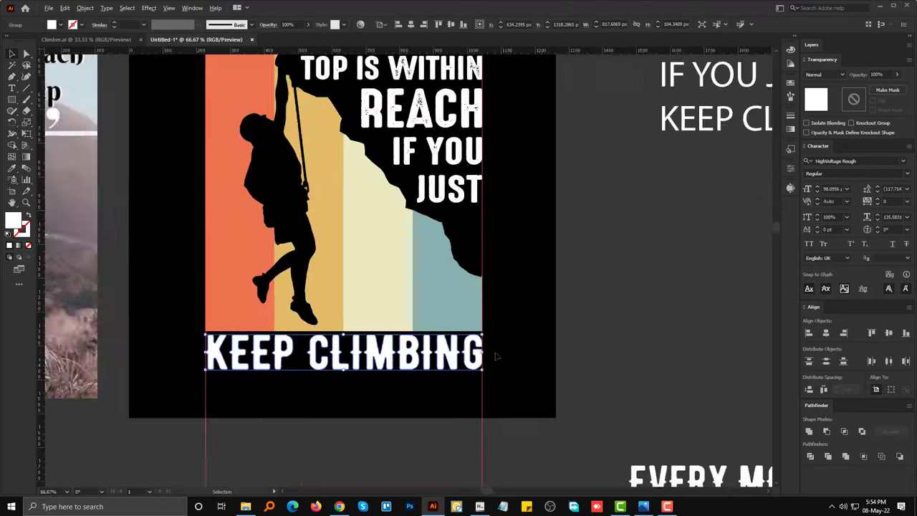
{"action": "scroll", "coordinate": [495, 356], "scroll_direction": "down", "scroll_amount": 1}
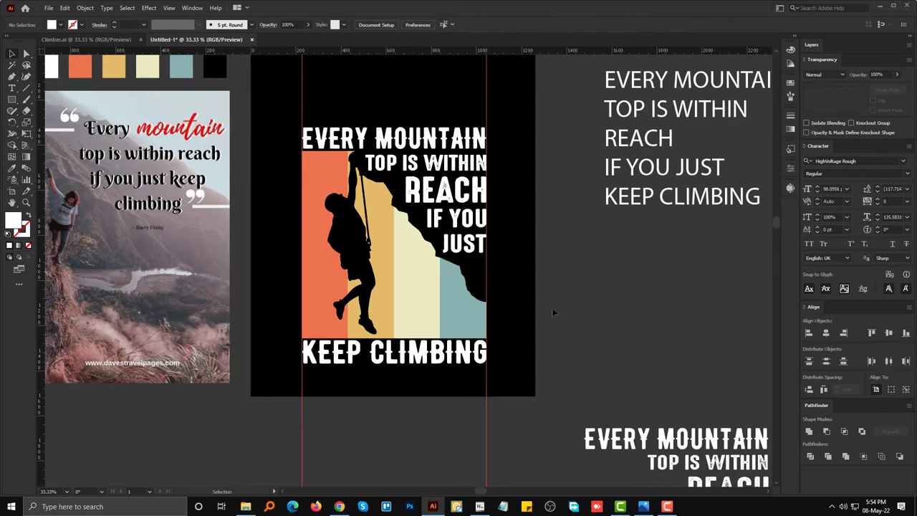
{"action": "scroll", "coordinate": [552, 301], "scroll_direction": "down", "scroll_amount": 2}
{"action": "left_click_drag", "start_coordinate": [434, 390], "coordinate": [433, 227]}
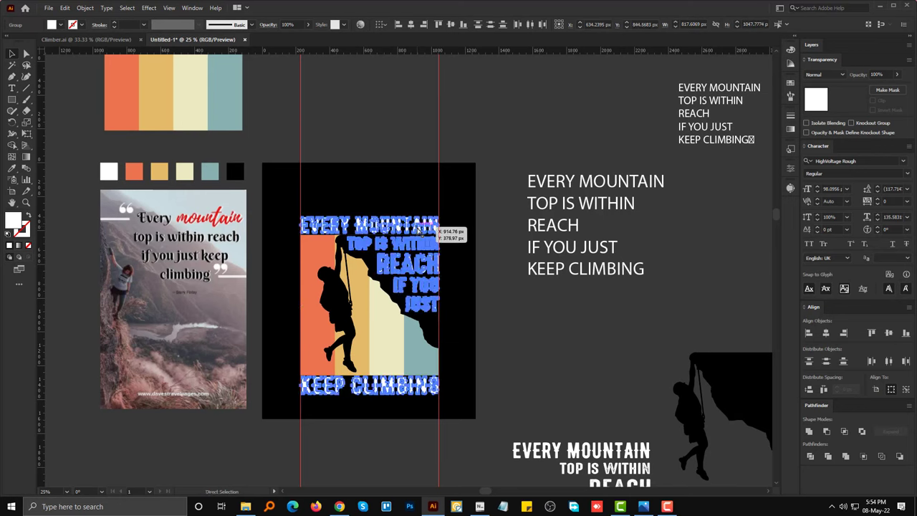
{"action": "left_click", "coordinate": [425, 328]}
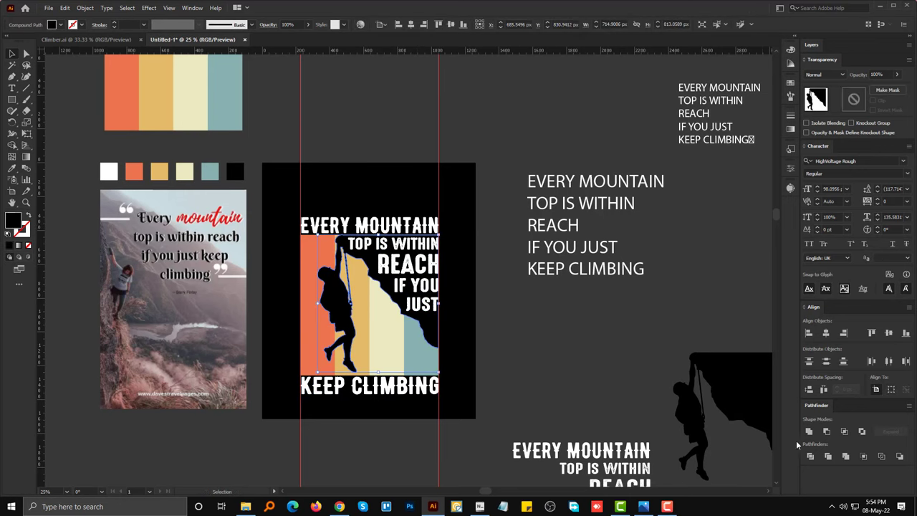
{"action": "left_click", "coordinate": [534, 358]}
{"action": "left_click_drag", "start_coordinate": [518, 403], "coordinate": [485, 371]}
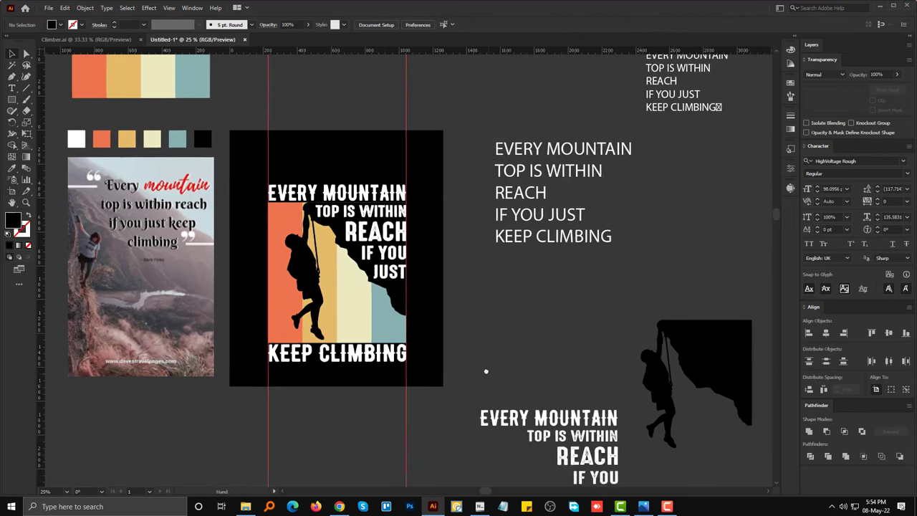
{"action": "scroll", "coordinate": [399, 349], "scroll_direction": "up", "scroll_amount": 1}
Step: In Chrome, go to the lwshohagh.com tab and find the Best Grunge for T-Shirt Design texture
{"action": "left_click", "coordinate": [340, 506]}
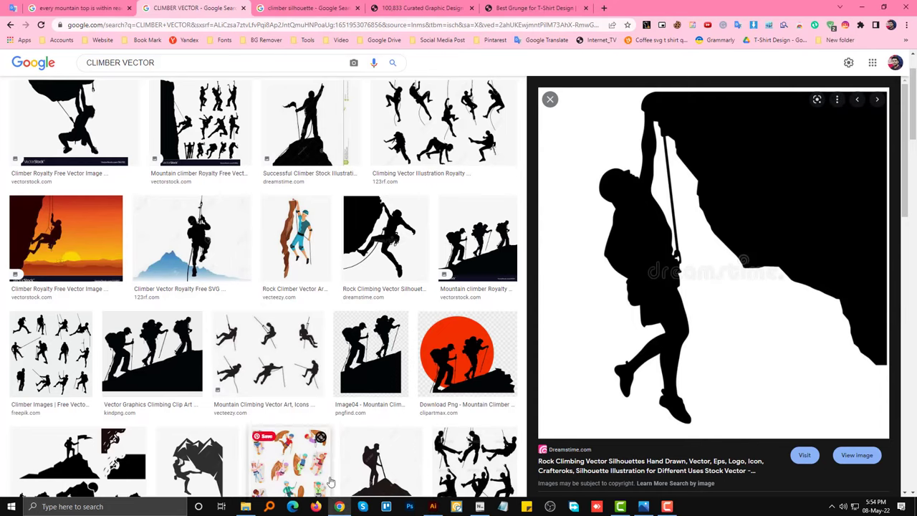
{"action": "left_click", "coordinate": [423, 9]}
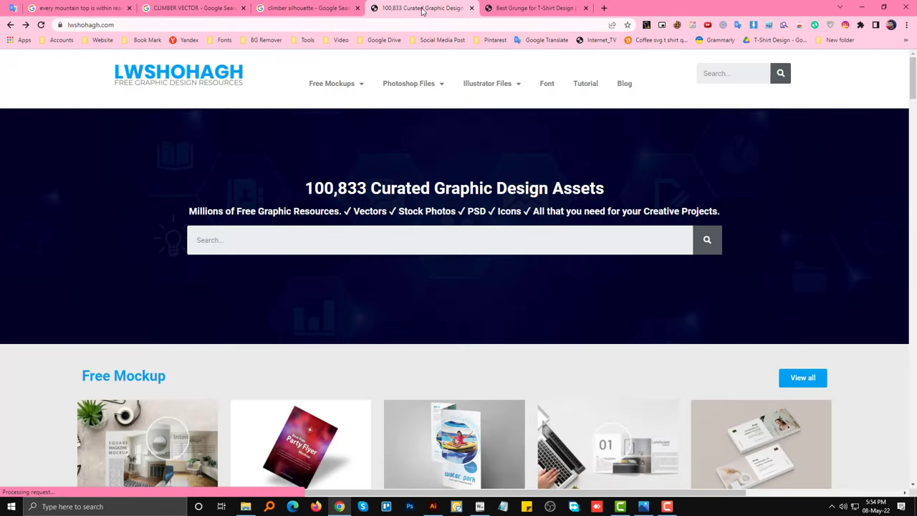
{"action": "scroll", "coordinate": [462, 155], "scroll_direction": "down", "scroll_amount": 3}
{"action": "scroll", "coordinate": [465, 154], "scroll_direction": "down", "scroll_amount": 5}
{"action": "scroll", "coordinate": [467, 154], "scroll_direction": "down", "scroll_amount": 3}
{"action": "scroll", "coordinate": [473, 172], "scroll_direction": "down", "scroll_amount": 3}
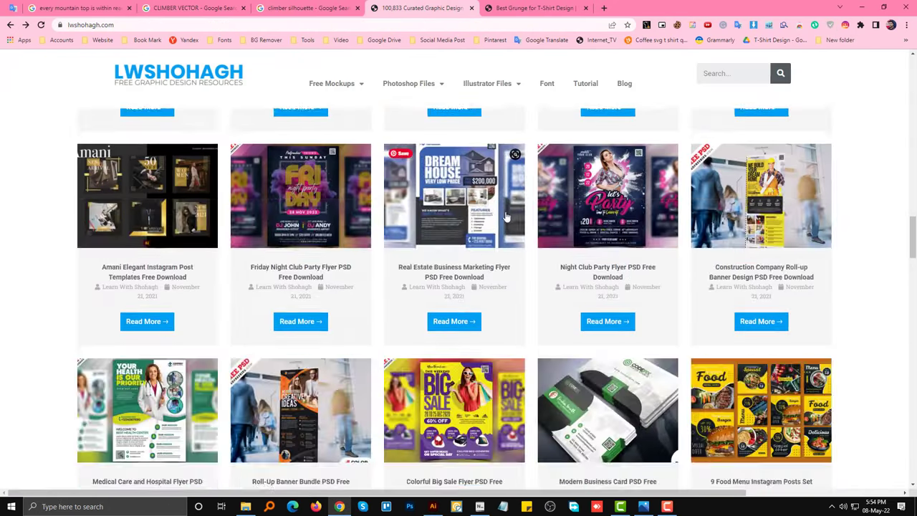
{"action": "scroll", "coordinate": [502, 208], "scroll_direction": "down", "scroll_amount": 8}
{"action": "scroll", "coordinate": [507, 213], "scroll_direction": "up", "scroll_amount": 9}
{"action": "scroll", "coordinate": [508, 213], "scroll_direction": "up", "scroll_amount": 5}
{"action": "scroll", "coordinate": [510, 207], "scroll_direction": "up", "scroll_amount": 3}
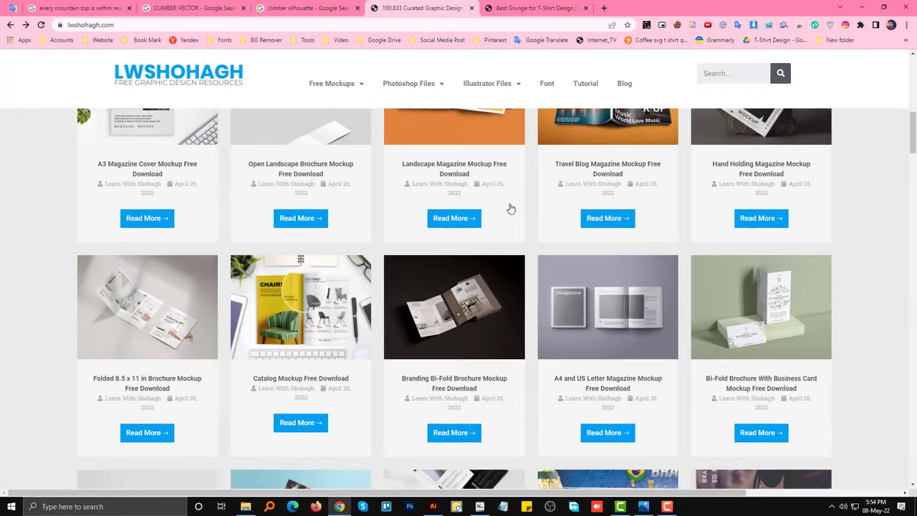
{"action": "scroll", "coordinate": [509, 207], "scroll_direction": "up", "scroll_amount": 1}
{"action": "scroll", "coordinate": [510, 208], "scroll_direction": "up", "scroll_amount": 5}
{"action": "scroll", "coordinate": [510, 208], "scroll_direction": "down", "scroll_amount": 6}
{"action": "scroll", "coordinate": [510, 208], "scroll_direction": "down", "scroll_amount": 5}
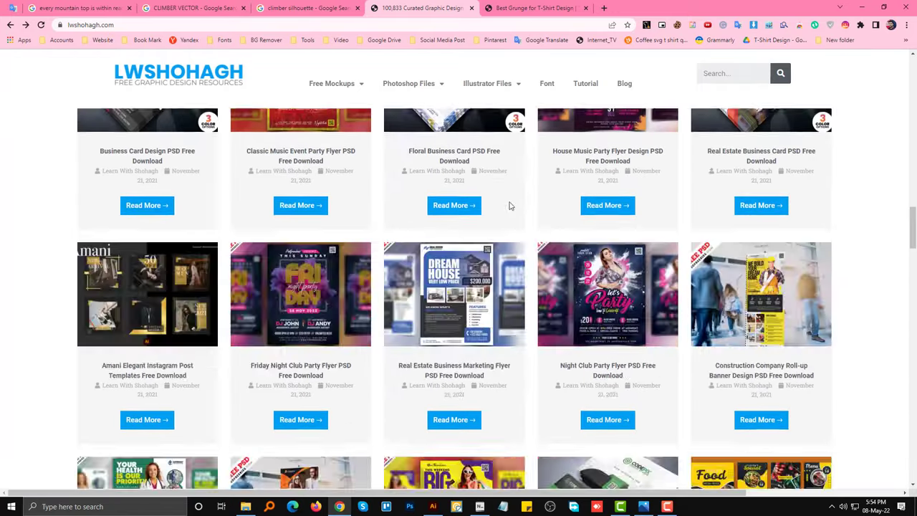
{"action": "scroll", "coordinate": [510, 206], "scroll_direction": "down", "scroll_amount": 5}
{"action": "scroll", "coordinate": [511, 204], "scroll_direction": "down", "scroll_amount": 4}
{"action": "scroll", "coordinate": [510, 204], "scroll_direction": "down", "scroll_amount": 5}
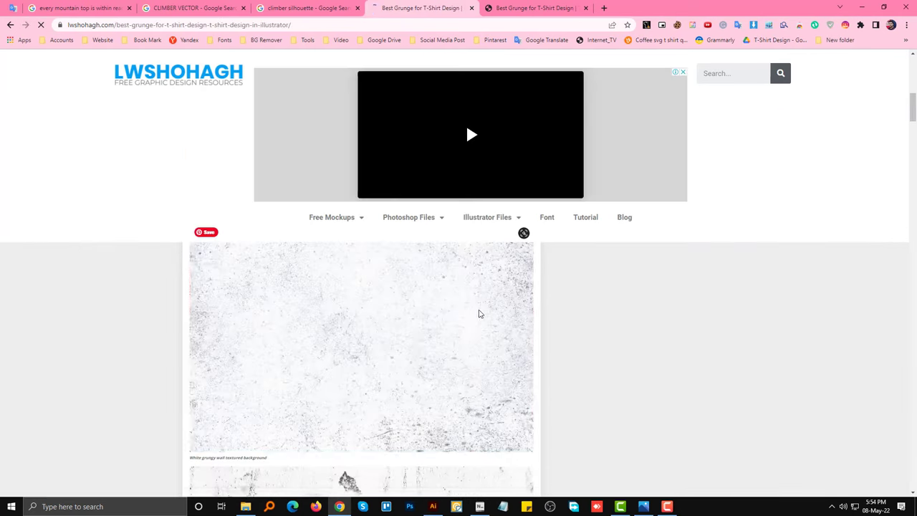
Step: Copy the grunge texture image and return to Illustrator
{"action": "right_click", "coordinate": [329, 322]}
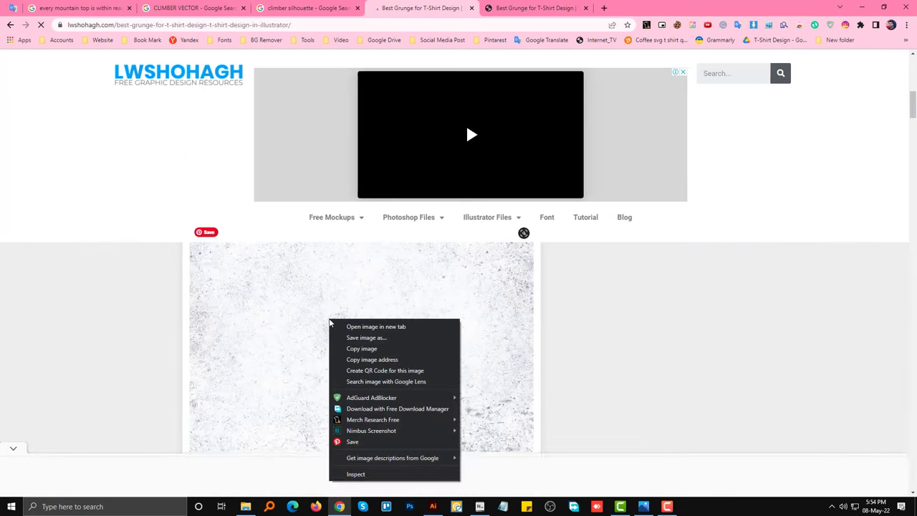
{"action": "left_click", "coordinate": [361, 348]}
{"action": "left_click", "coordinate": [432, 506]}
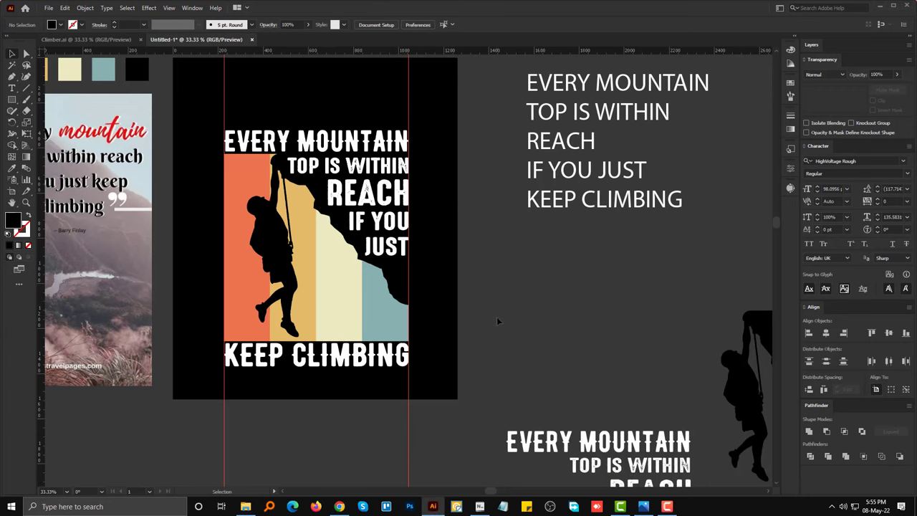
Step: Paste the grunge texture, rotate it upright, stretch it over the stripe area, and send it backward
{"action": "scroll", "coordinate": [512, 326], "scroll_direction": "down", "scroll_amount": 3}
{"action": "scroll", "coordinate": [470, 321], "scroll_direction": "down", "scroll_amount": 2}
{"action": "left_click_drag", "start_coordinate": [425, 351], "coordinate": [435, 315]}
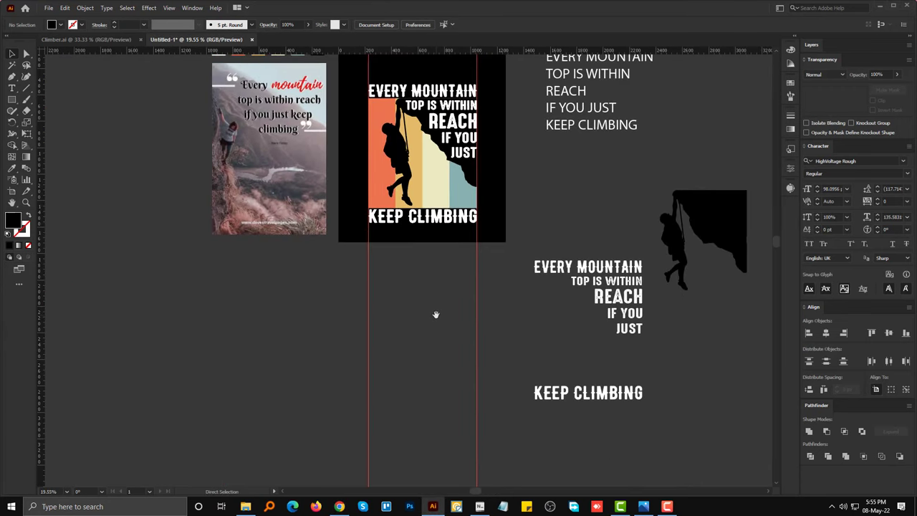
{"action": "key", "text": "ctrl+v"}
{"action": "scroll", "coordinate": [441, 295], "scroll_direction": "up", "scroll_amount": 2}
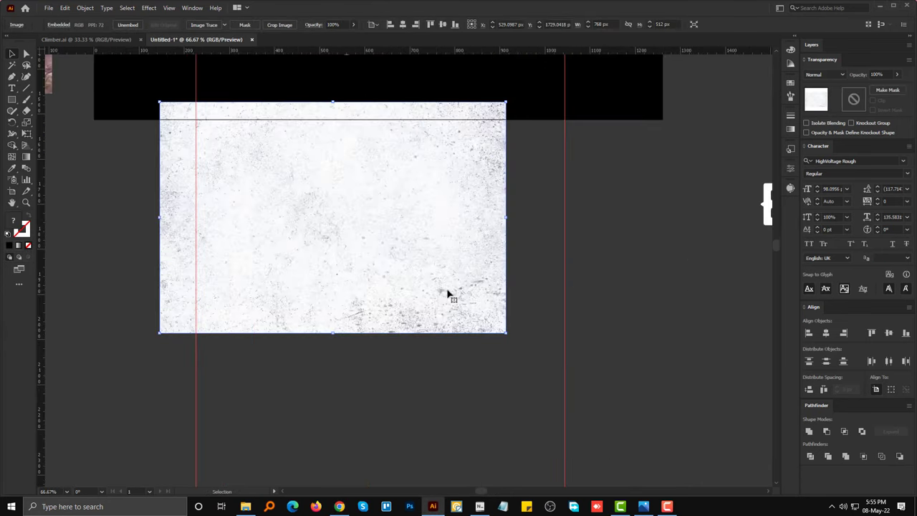
{"action": "mouse_move", "coordinate": [337, 350]}
{"action": "left_mouse_down"}
{"action": "mouse_move", "coordinate": [247, 374]}
{"action": "mouse_move", "coordinate": [419, 229]}
{"action": "left_mouse_up"}
{"action": "scroll", "coordinate": [400, 334], "scroll_direction": "up", "scroll_amount": 2}
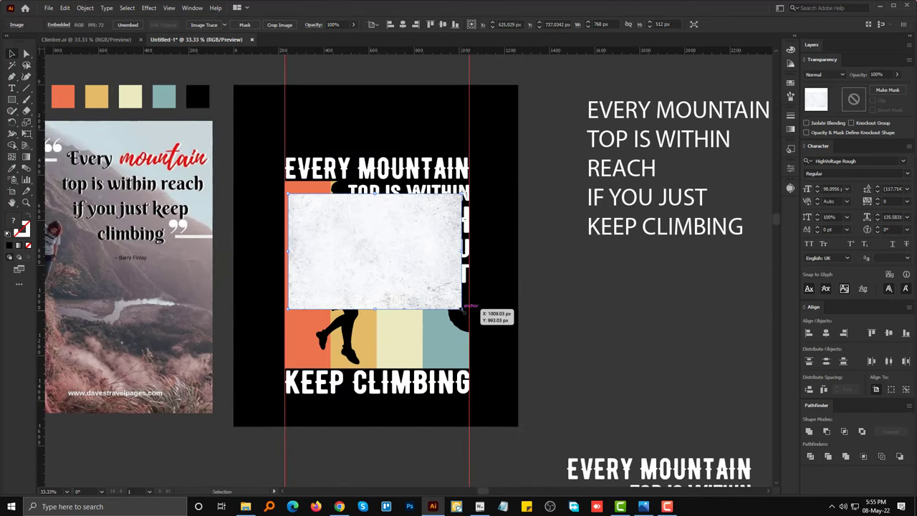
{"action": "mouse_move", "coordinate": [462, 310]}
{"action": "left_mouse_down"}
{"action": "mouse_move", "coordinate": [538, 381]}
{"action": "mouse_move", "coordinate": [464, 192]}
{"action": "mouse_move", "coordinate": [402, 309]}
{"action": "left_mouse_up"}
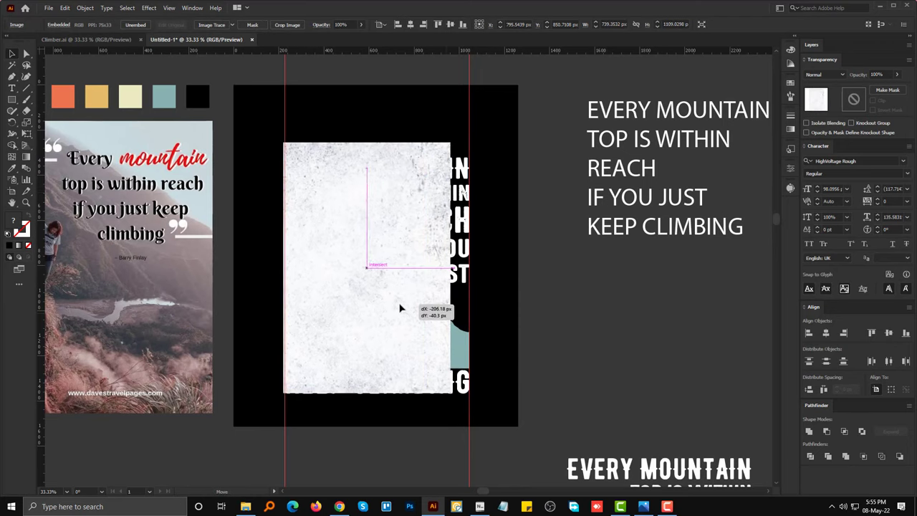
{"action": "left_click_drag", "start_coordinate": [453, 273], "coordinate": [469, 274]}
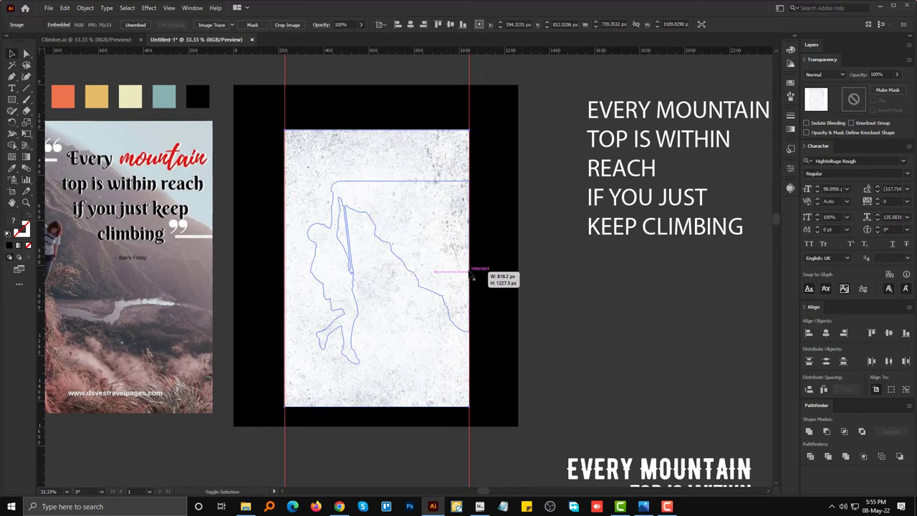
{"action": "key", "text": "ctrl+shift+bracketleft"}
Step: Apply the texture as an opacity mask on the four colour stripes, exit mask editing, and deselect
{"action": "key", "text": "v"}
{"action": "left_click", "coordinate": [412, 332]}
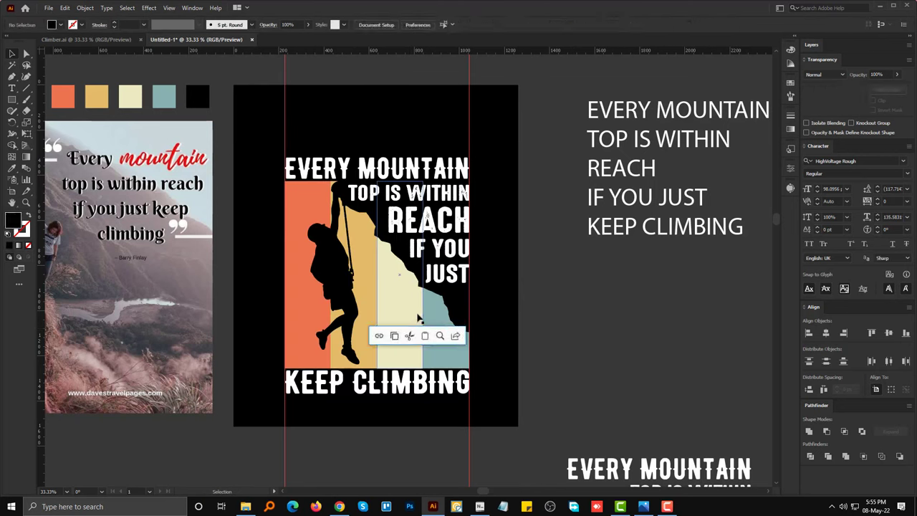
{"action": "left_click", "coordinate": [887, 90]}
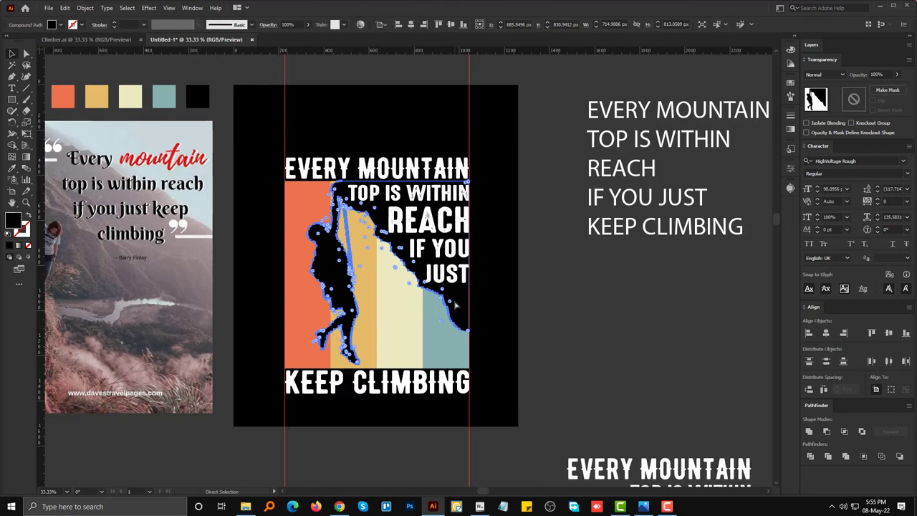
{"action": "left_click", "coordinate": [887, 91]}
{"action": "left_click", "coordinate": [873, 100]}
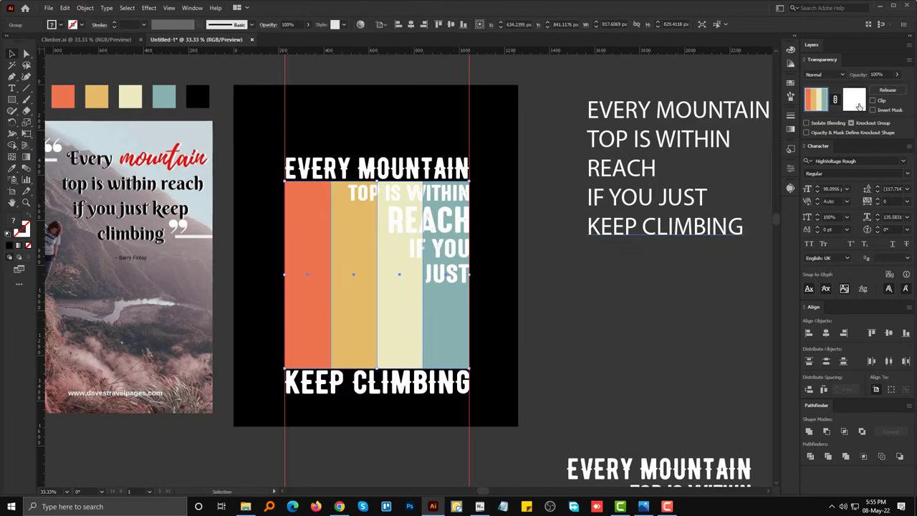
{"action": "left_click", "coordinate": [854, 100]}
{"action": "left_click", "coordinate": [815, 100]}
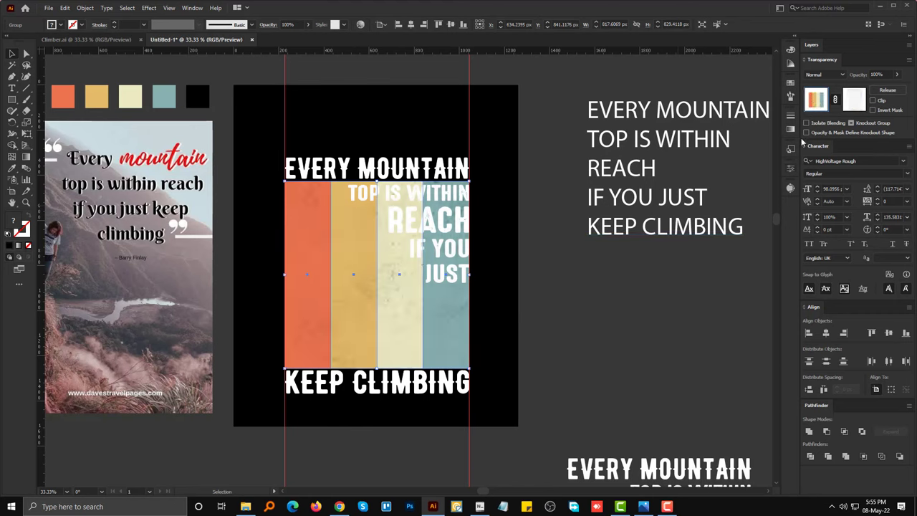
{"action": "key", "text": "ctrl+z"}
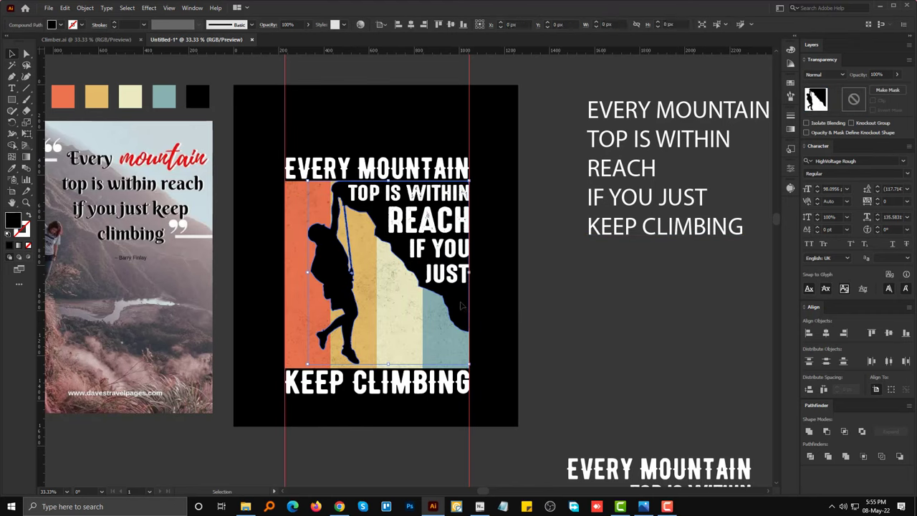
{"action": "key", "text": "ctrl+shift+z"}
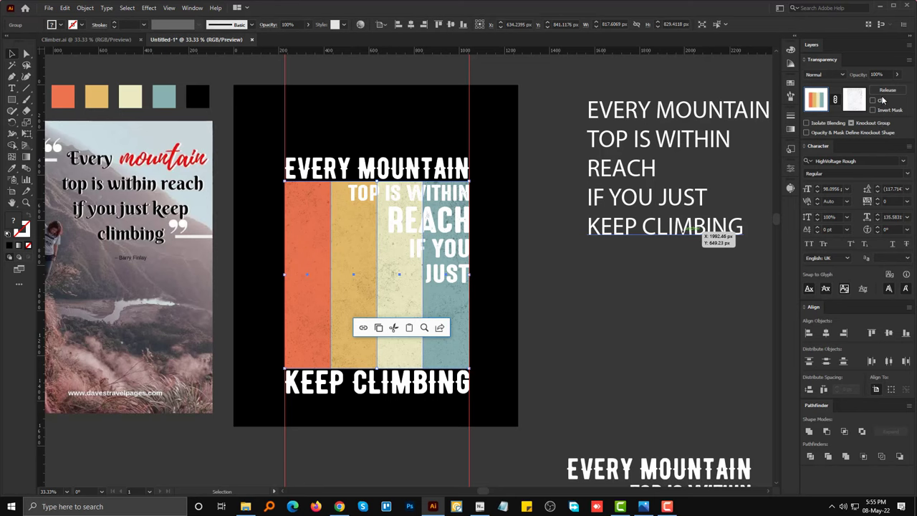
{"action": "left_click", "coordinate": [634, 311]}
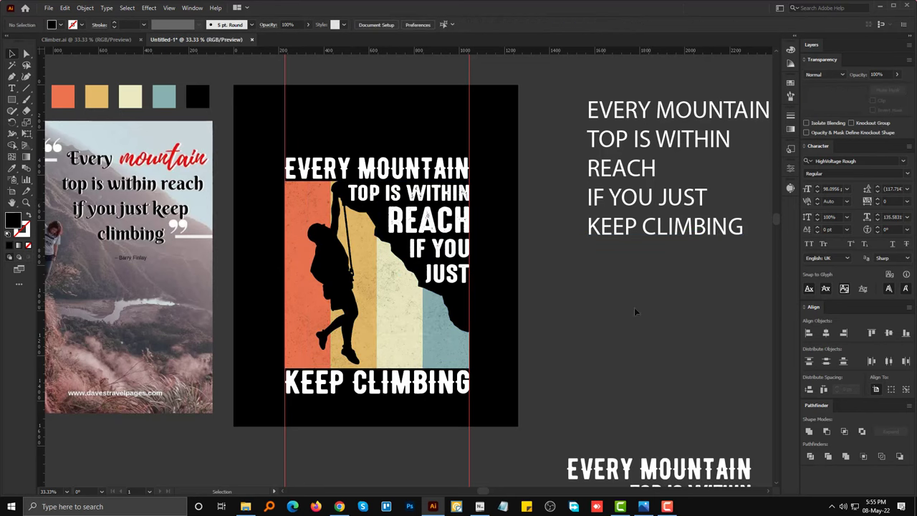
{"action": "scroll", "coordinate": [549, 323], "scroll_direction": "up", "scroll_amount": 3}
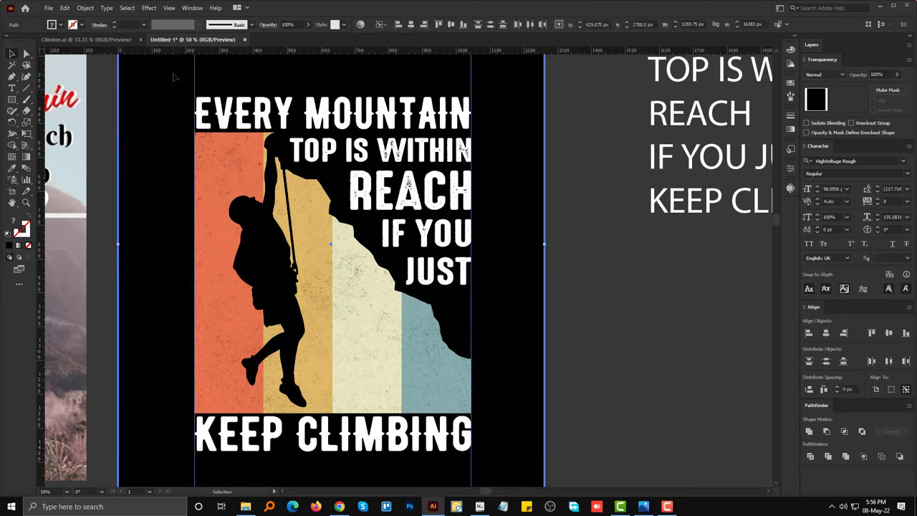
{"action": "left_click", "coordinate": [472, 83]}
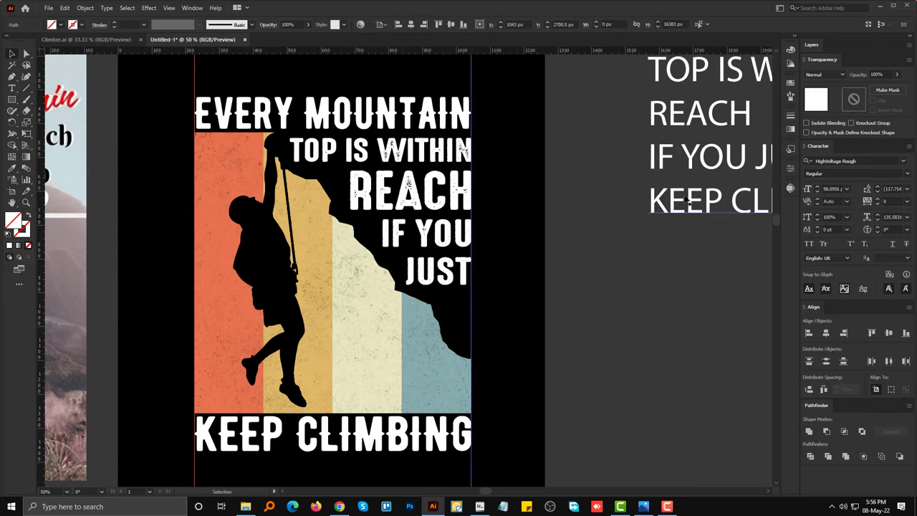